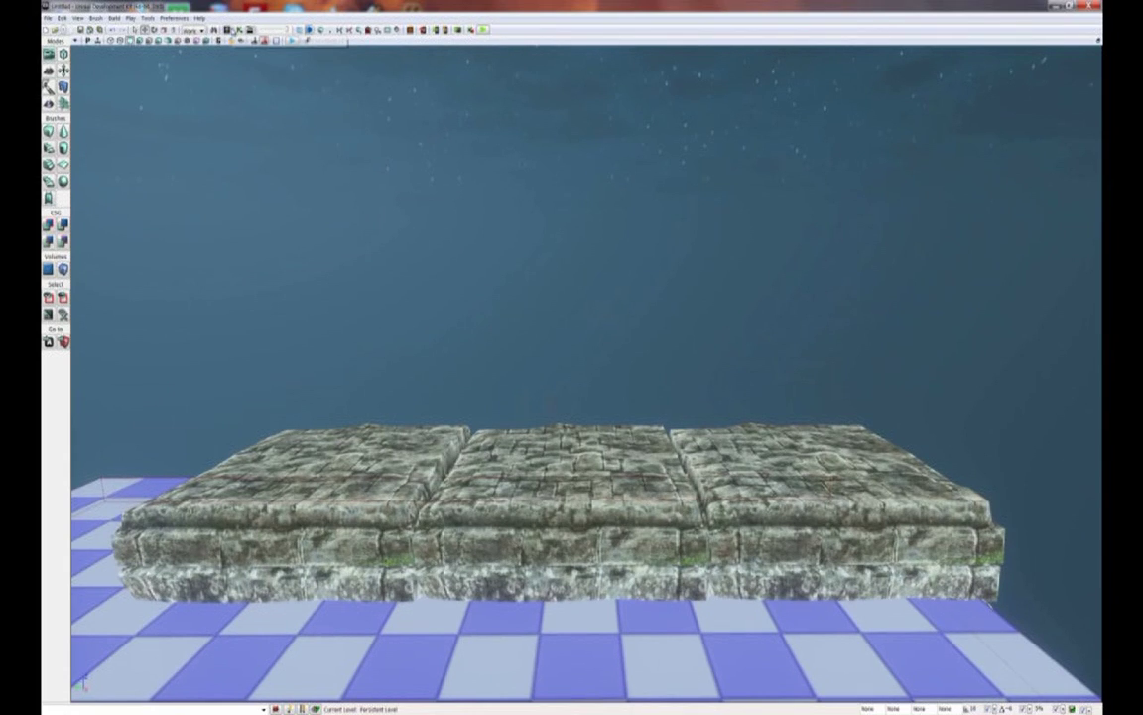
Search the Content Browser for "door" and place the tall carved Oniondoor leaf mesh on the middle stone block
left_click(227, 31)
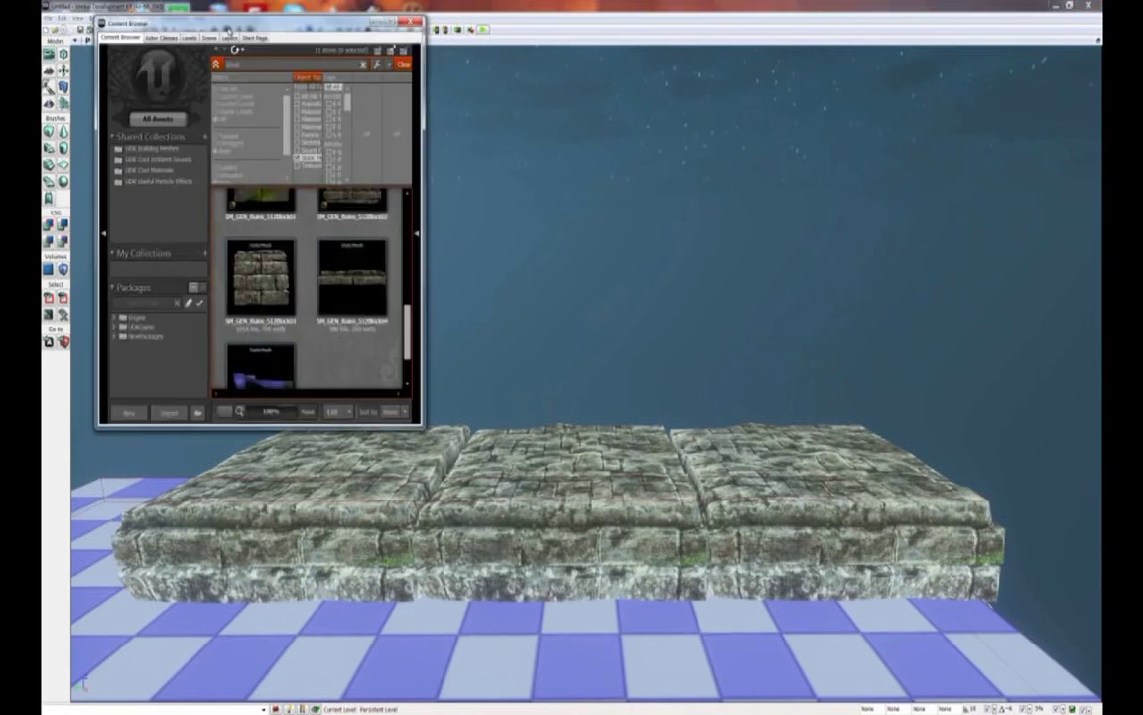
left_click_drag(240, 64, 207, 65)
type("door")
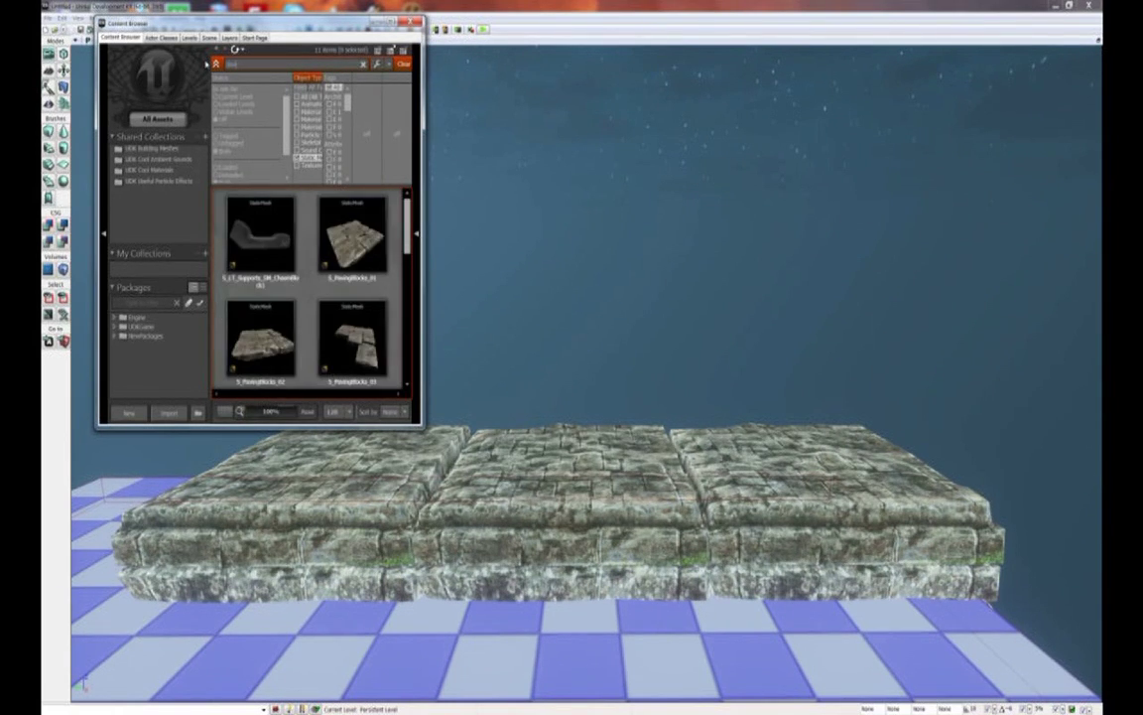
left_click_drag(407, 213, 409, 308)
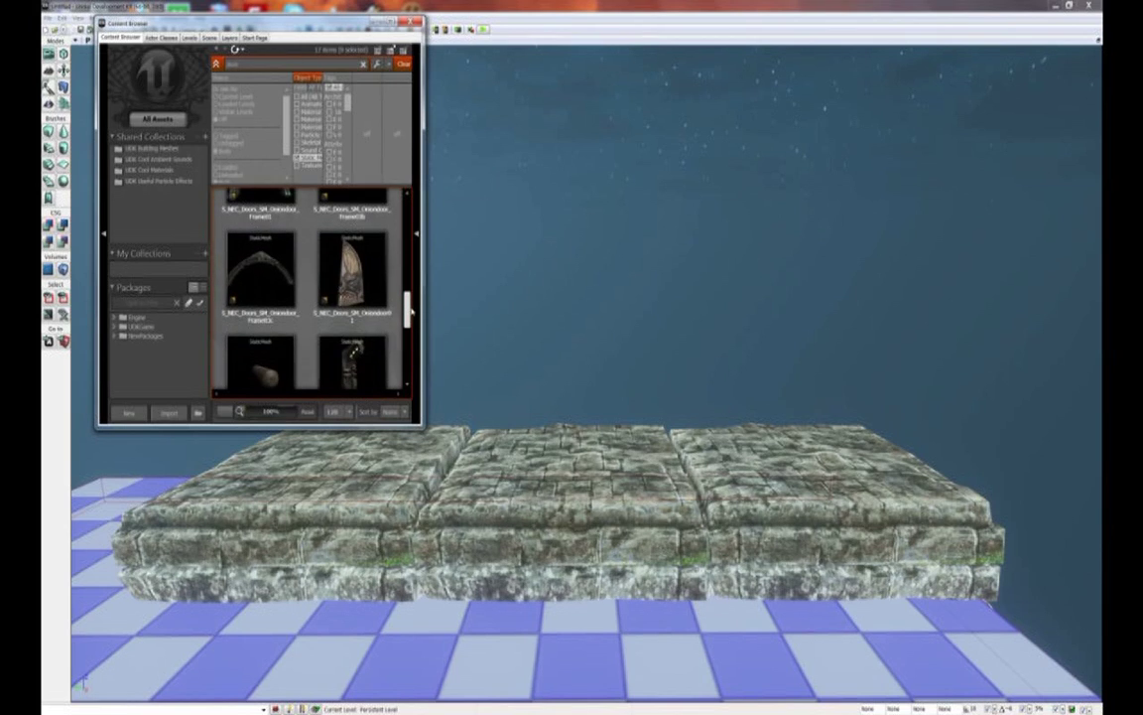
left_click(351, 274)
left_click_drag(352, 273, 578, 439)
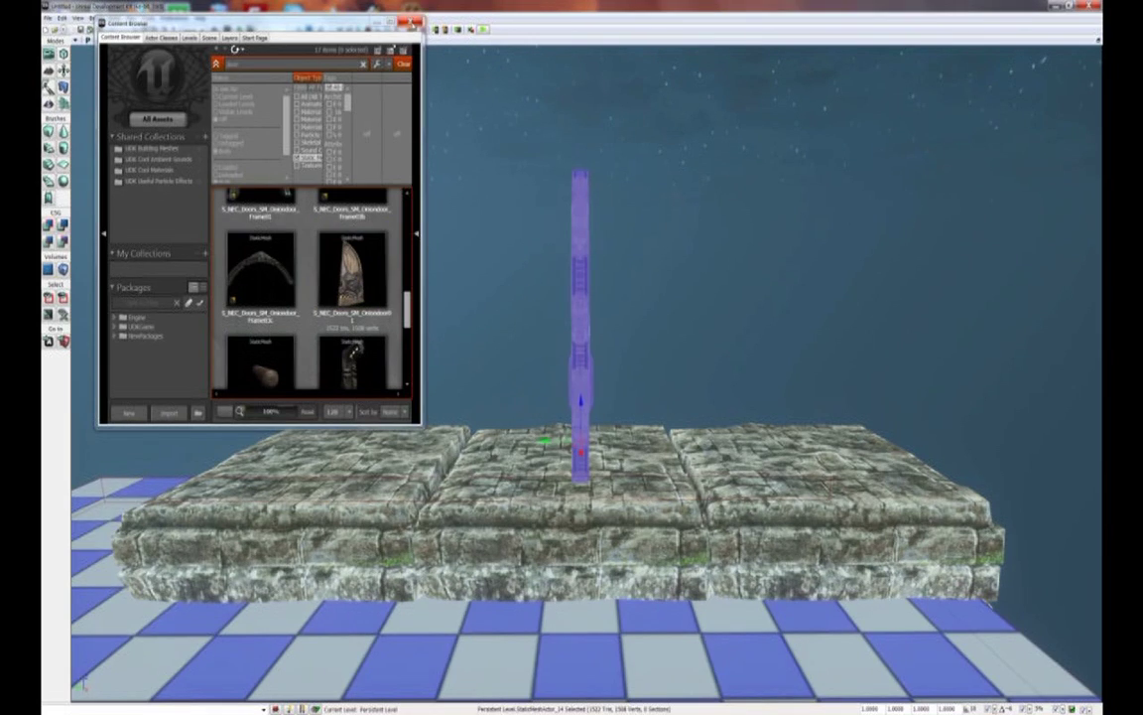
left_click(414, 21)
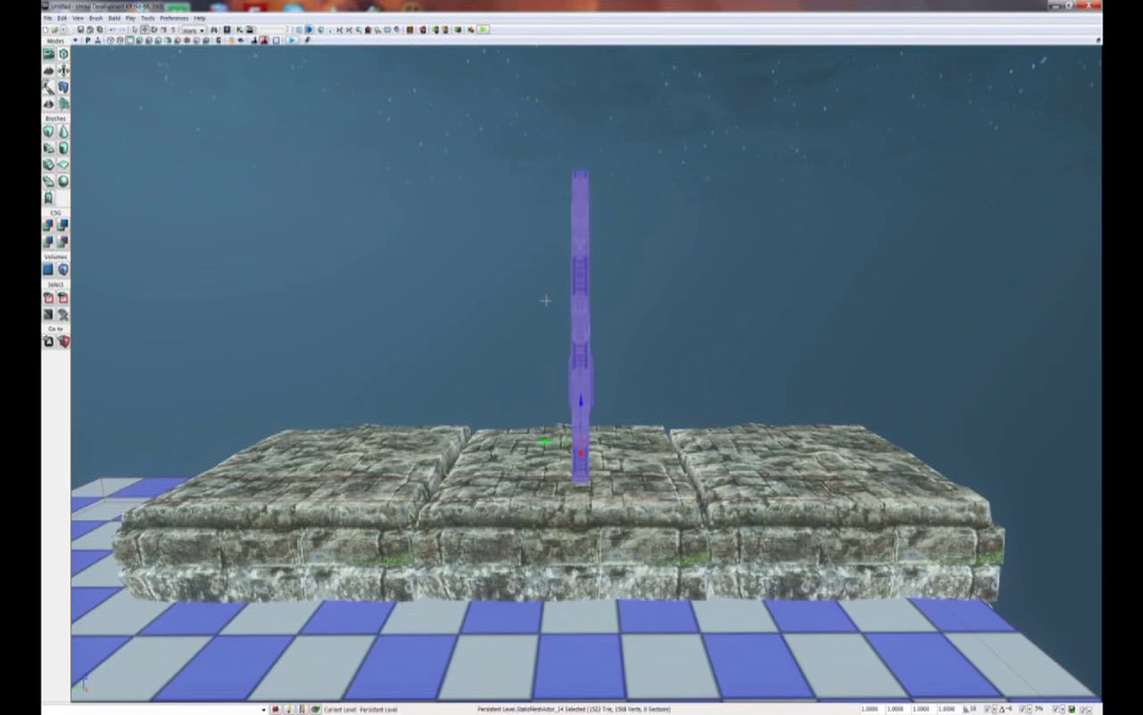
Rotate the door leaf about its vertical axis so its carved face points toward the front of the platform
mouse_move(496, 303)
left_mouse_down()
mouse_move(485, 347)
mouse_move(497, 347)
mouse_move(494, 283)
left_mouse_up()
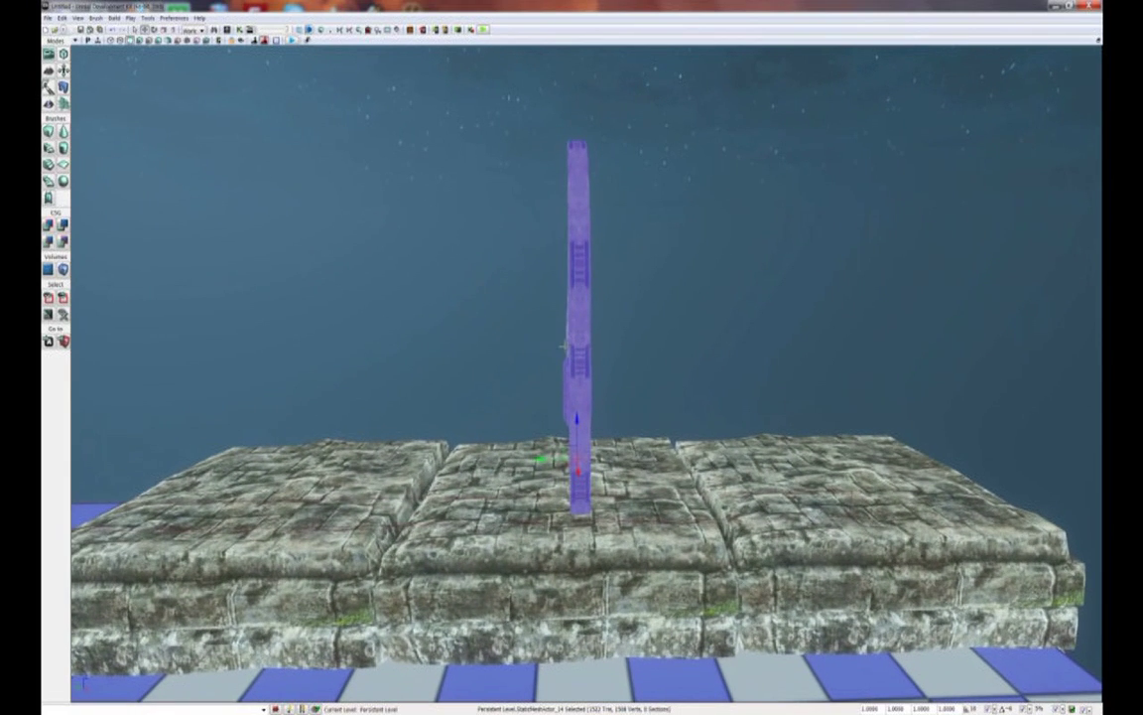
key("space")
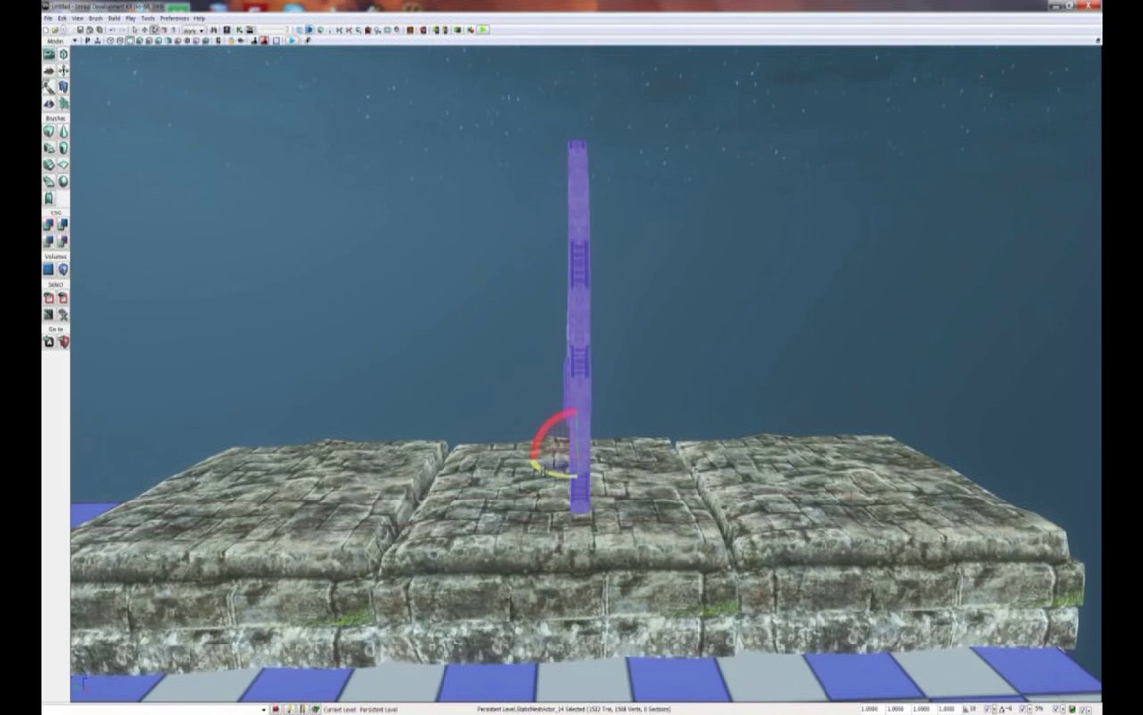
left_click_drag(539, 468, 682, 402)
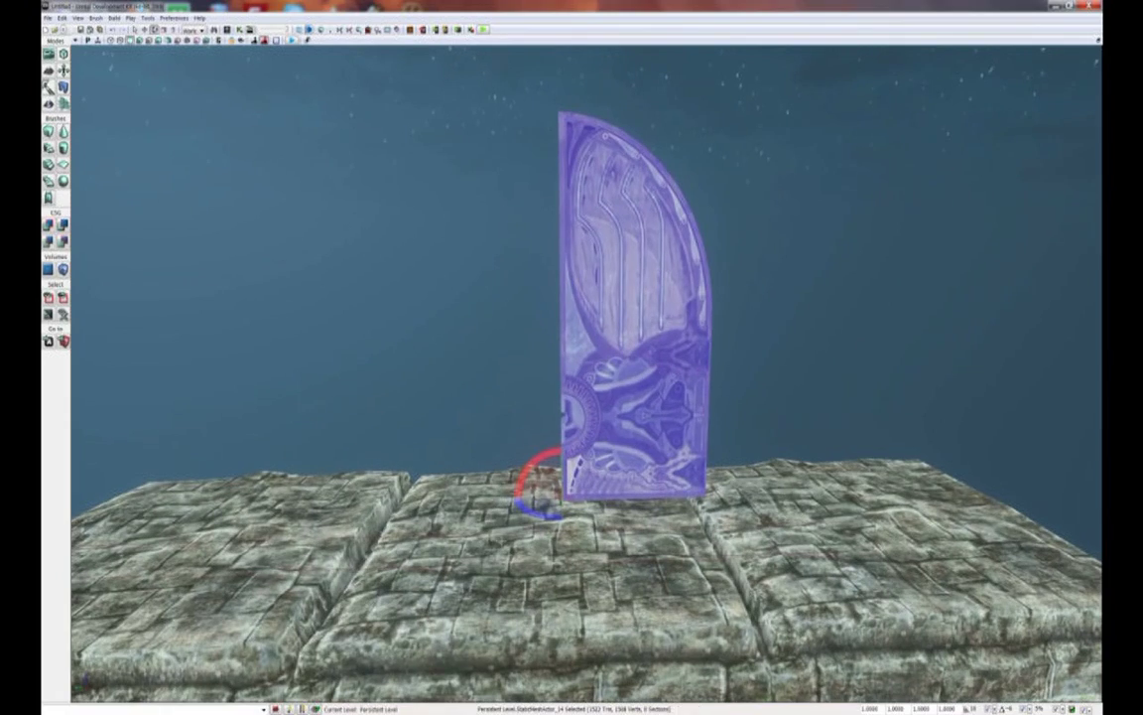
left_click_drag(682, 402, 681, 458)
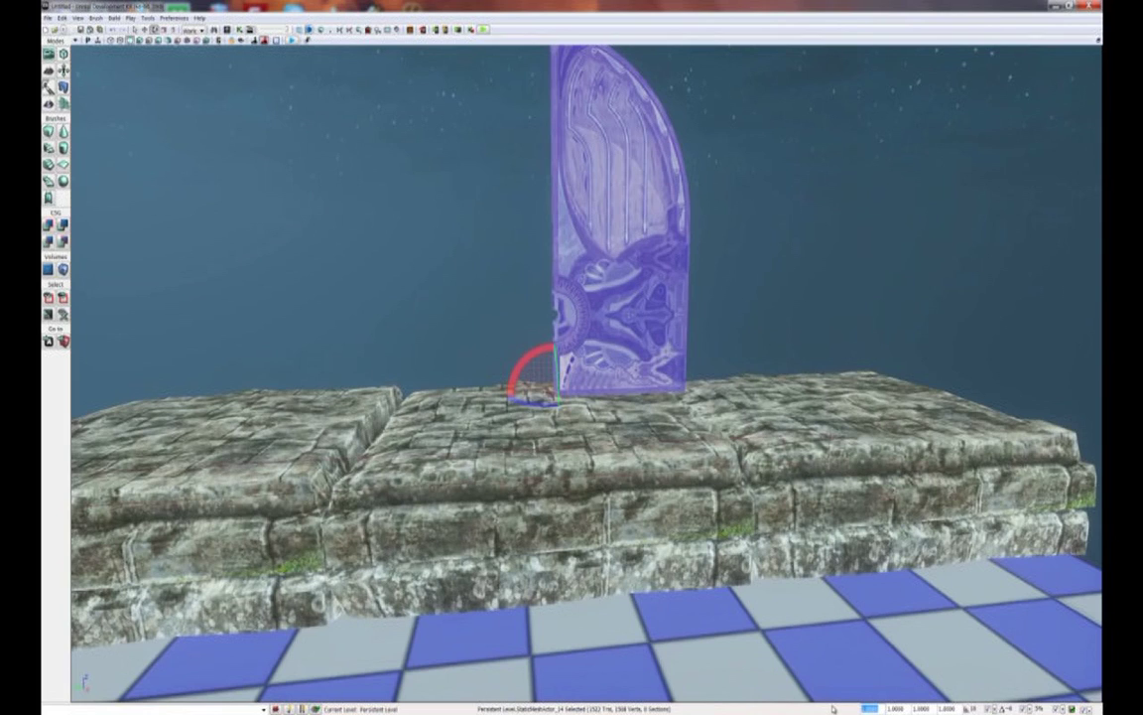
Set the door leaf's X scale to 0.6
type(".6")
key("Return")
left_click_drag(681, 458, 660, 422)
left_click_drag(594, 323, 630, 290)
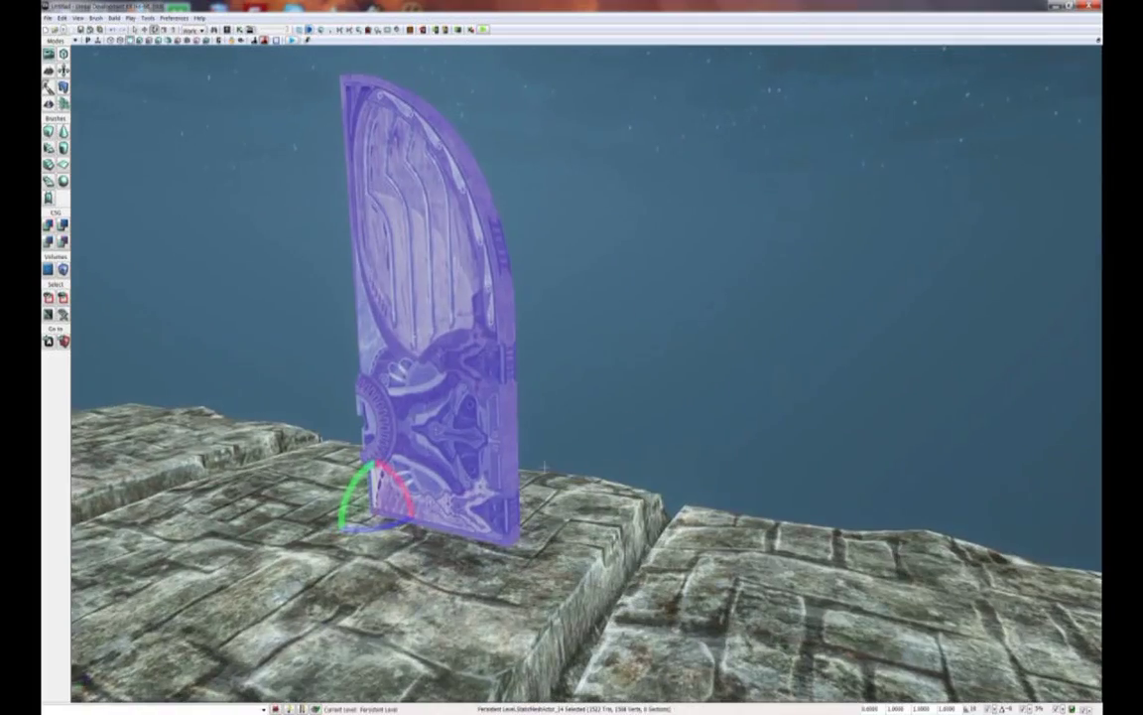
left_click_drag(591, 474, 541, 514)
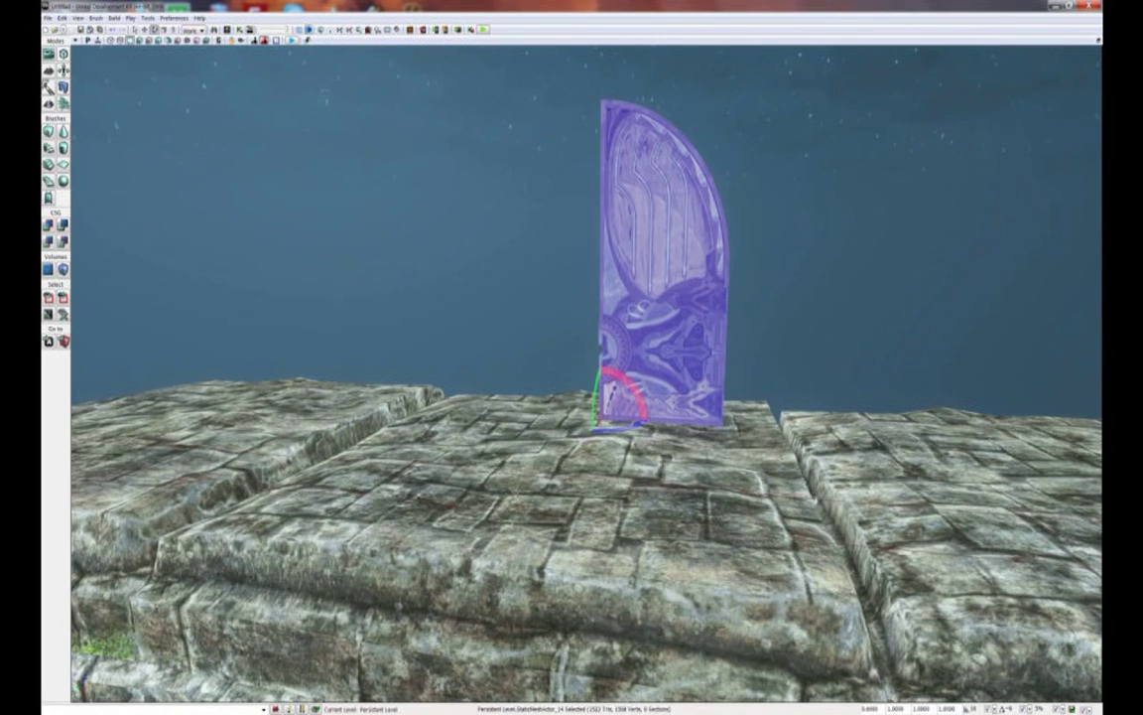
Move the door leaf toward the back of the middle stone block and lower it onto the stone surface
key("space")
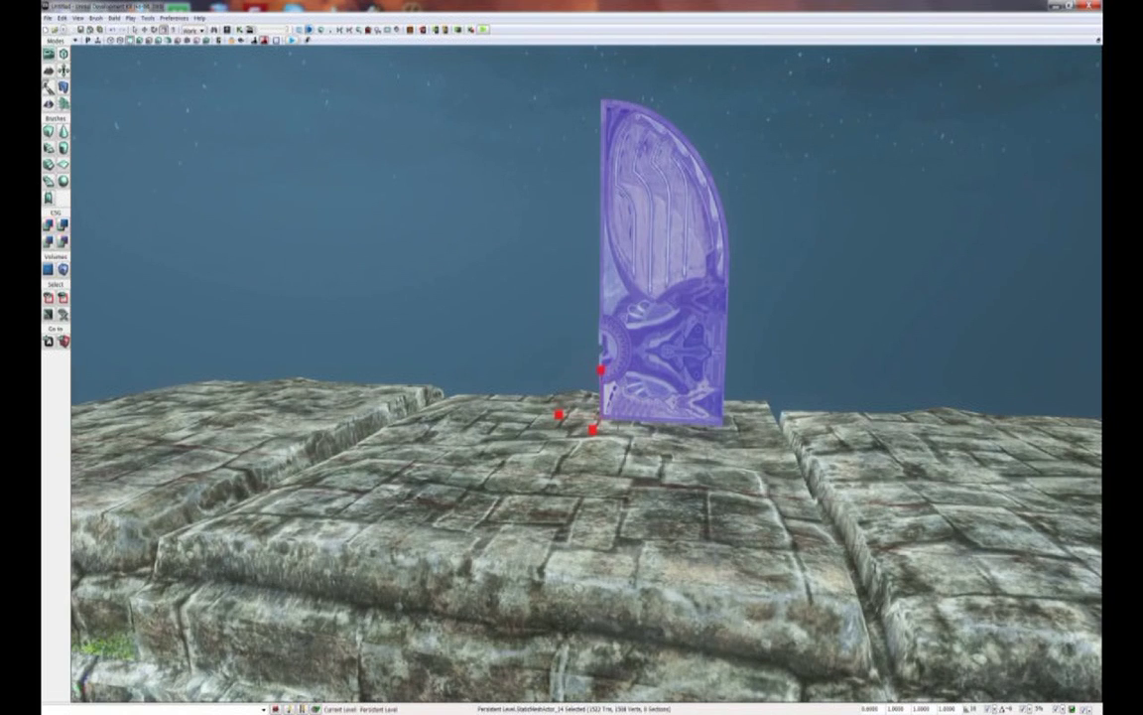
key("space")
right_click_drag(595, 427, 517, 454)
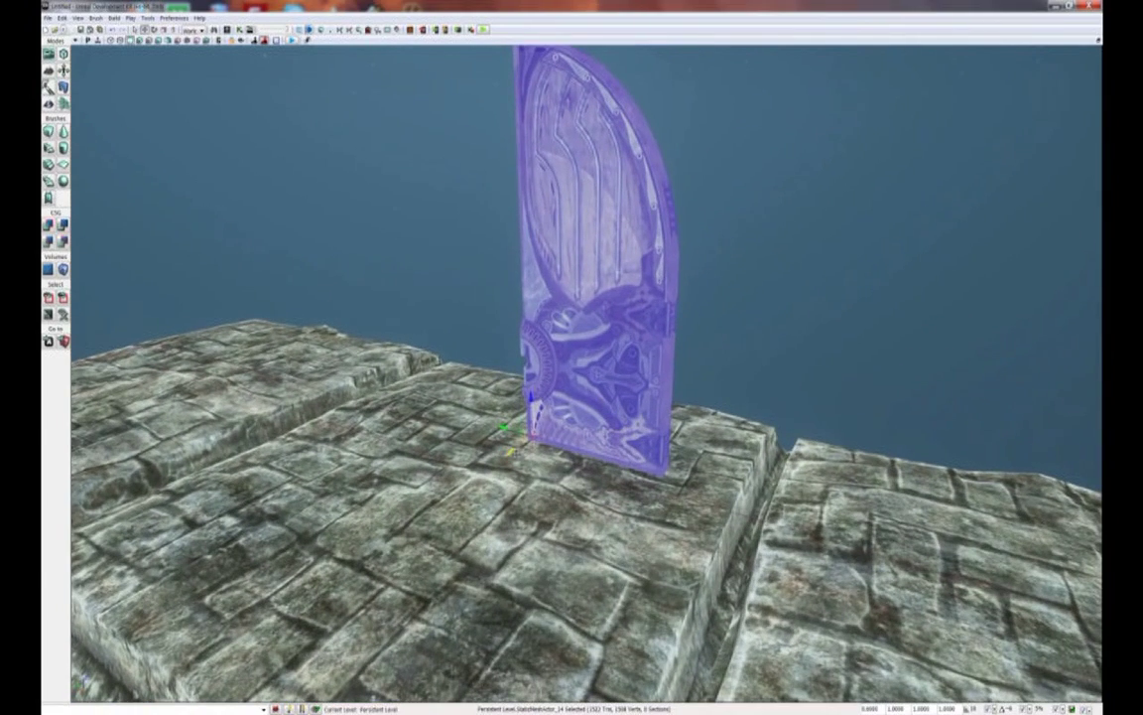
left_click_drag(516, 452, 582, 414)
mouse_move(582, 414)
right_mouse_down()
mouse_move(599, 400)
mouse_move(590, 426)
mouse_move(573, 431)
right_mouse_up()
left_click_drag(623, 378, 594, 379)
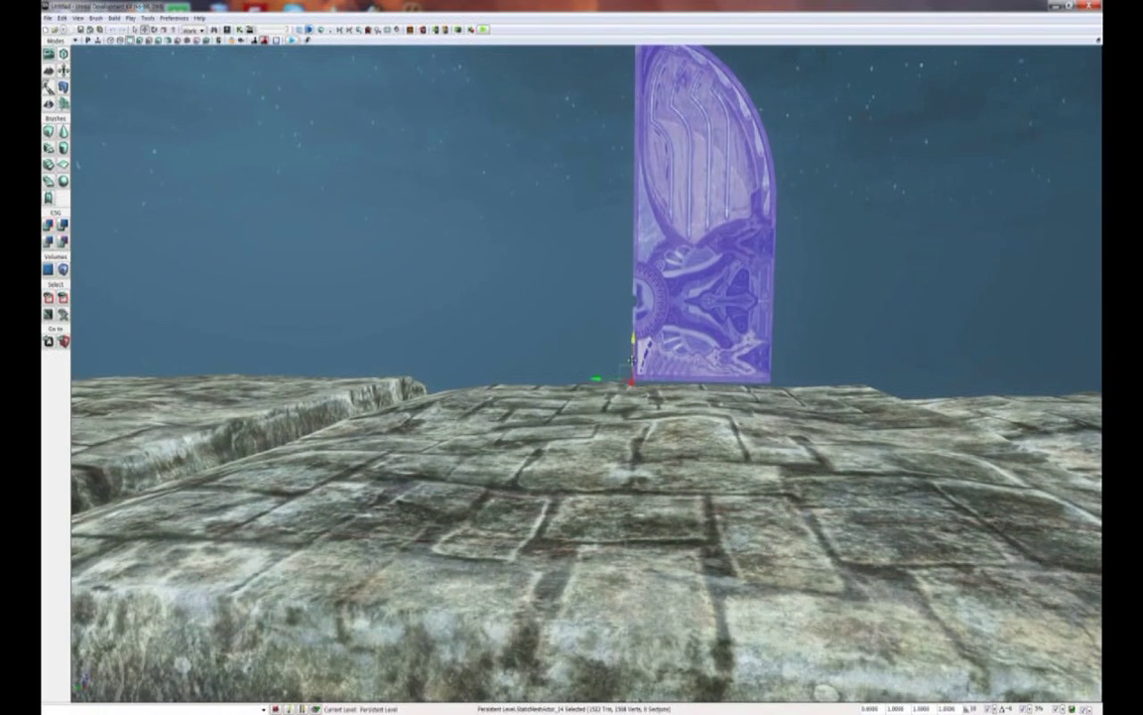
left_click_drag(633, 356, 632, 386)
mouse_move(603, 362)
right_mouse_down()
mouse_move(604, 410)
mouse_move(608, 364)
right_mouse_up()
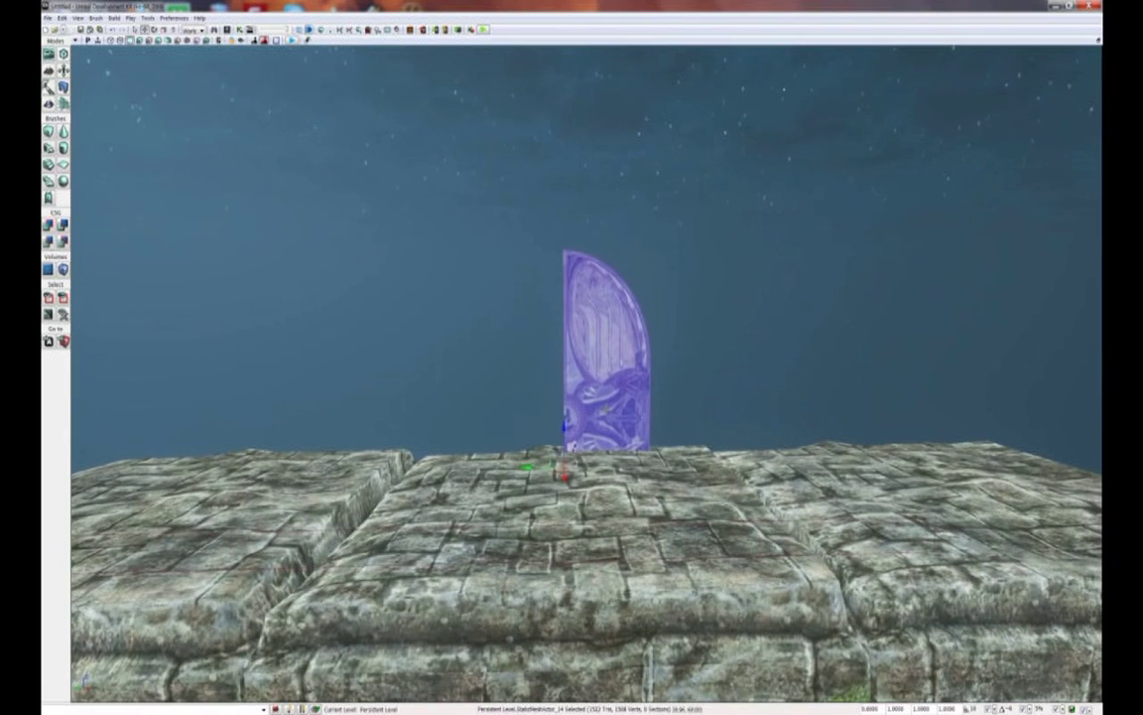
left_click_drag(535, 433, 532, 462)
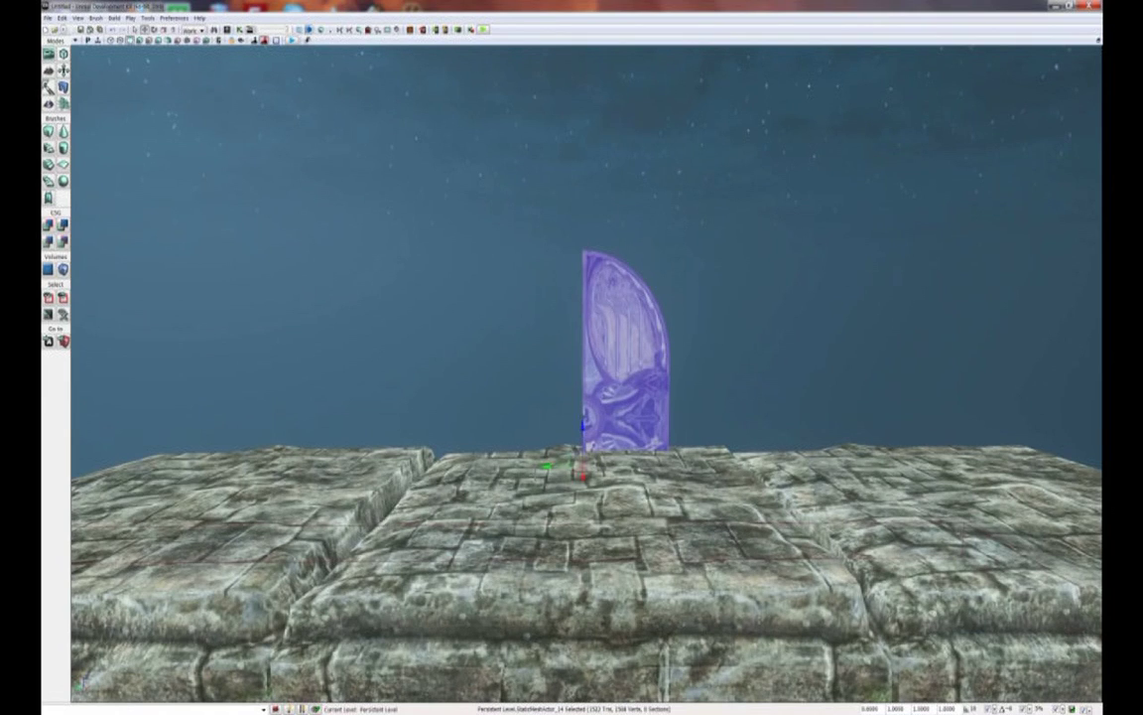
Duplicate the door leaf alongside the original and rotate the copy 180 degrees about the vertical axis
left_click_drag(542, 465, 503, 465, "alt")
key("space")
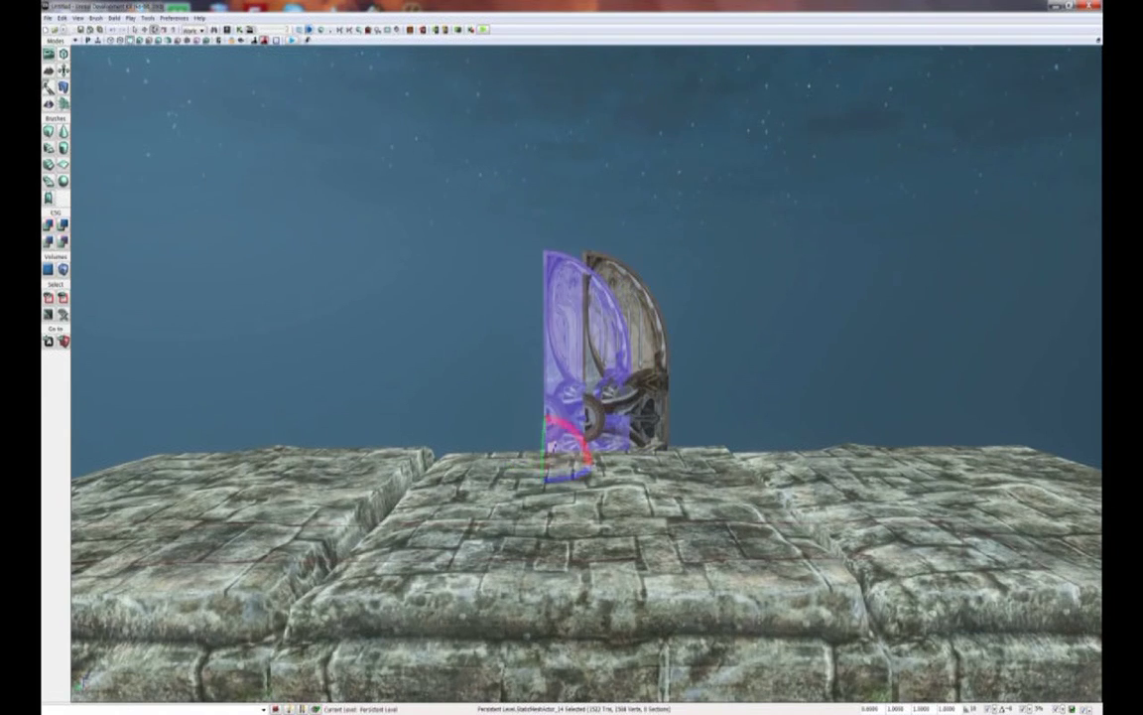
left_click_drag(571, 479, 965, 468)
key("space")
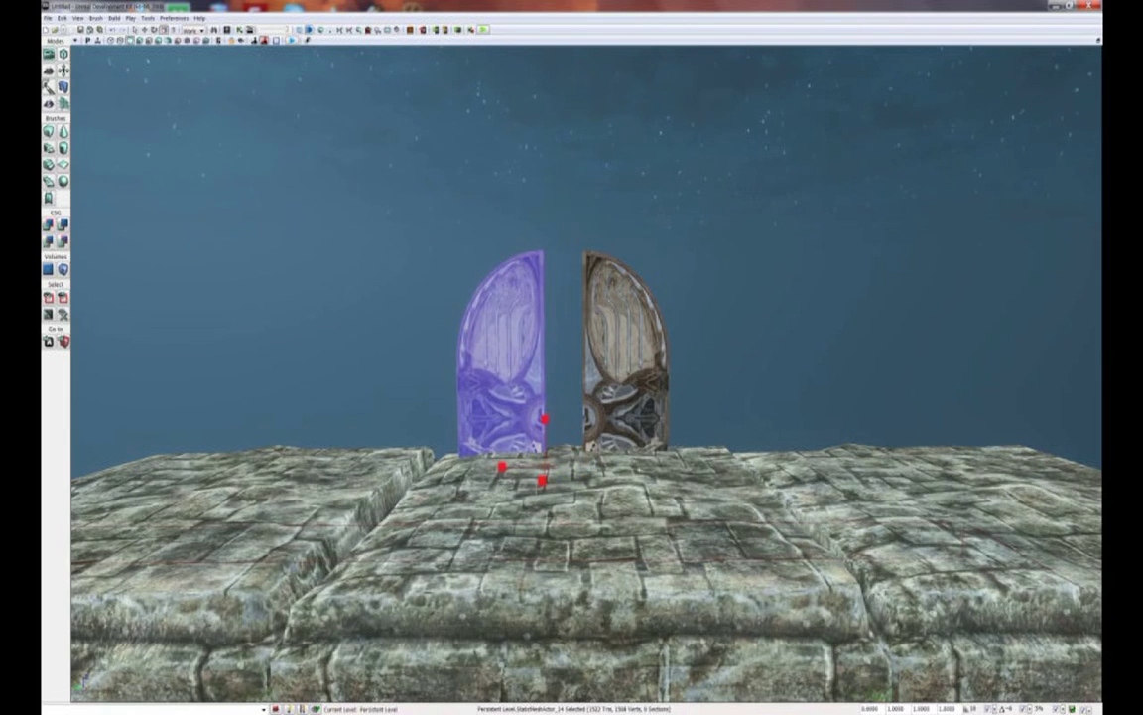
Slide the copied door leaf against the original so the two straight edges meet as a closed double door
key("space")
left_click_drag(509, 466, 506, 546)
left_click(595, 399, "ctrl")
left_click(602, 468)
mouse_move(513, 467)
left_mouse_down()
mouse_move(514, 419)
mouse_move(514, 468)
left_mouse_up()
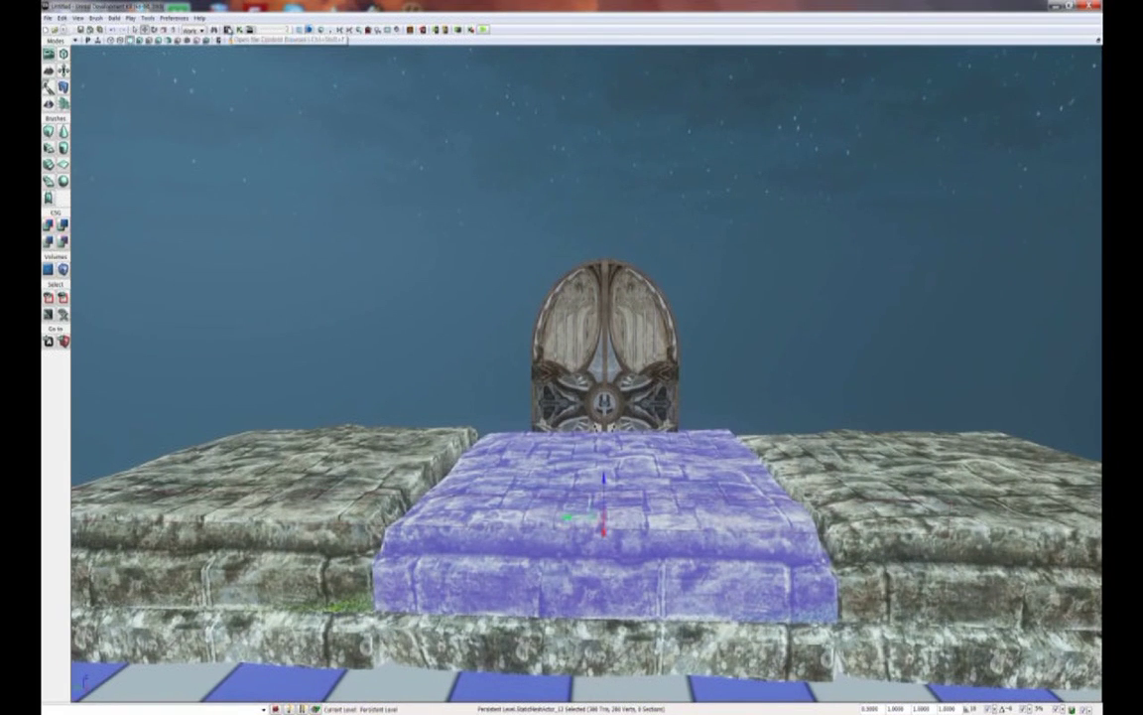
Place the Techdoor frame mesh from the Content Browser on the stone platform beside the double door
left_click(228, 30)
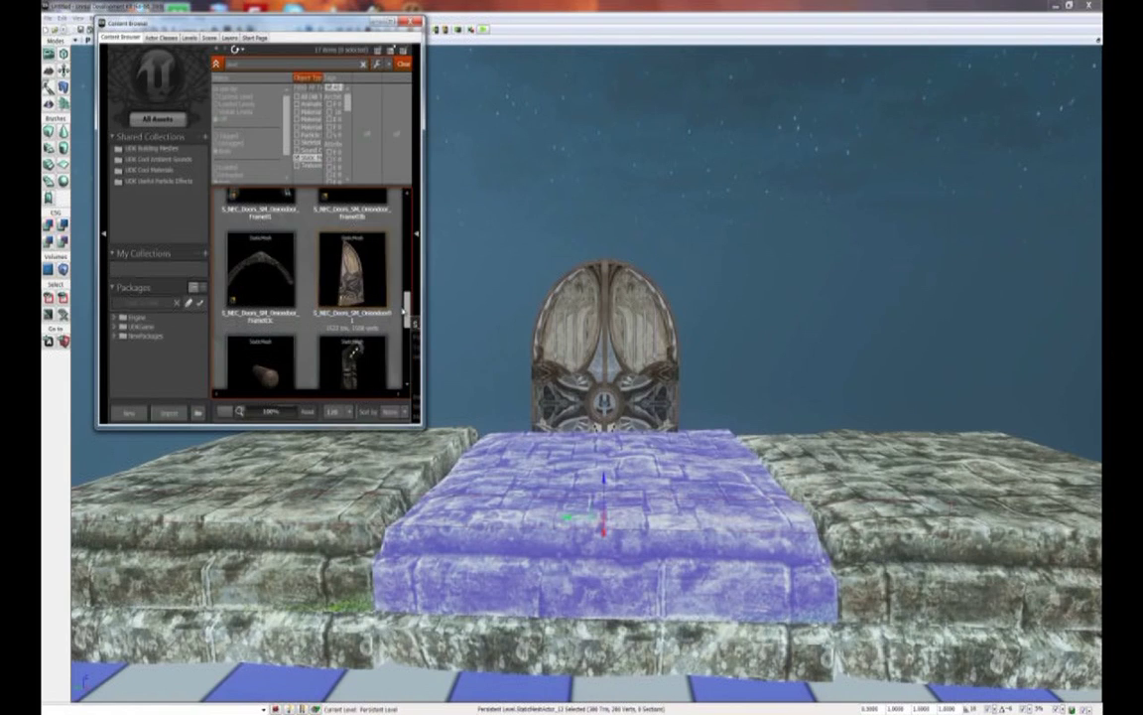
scroll(365, 248, "down", 1)
left_click(367, 244)
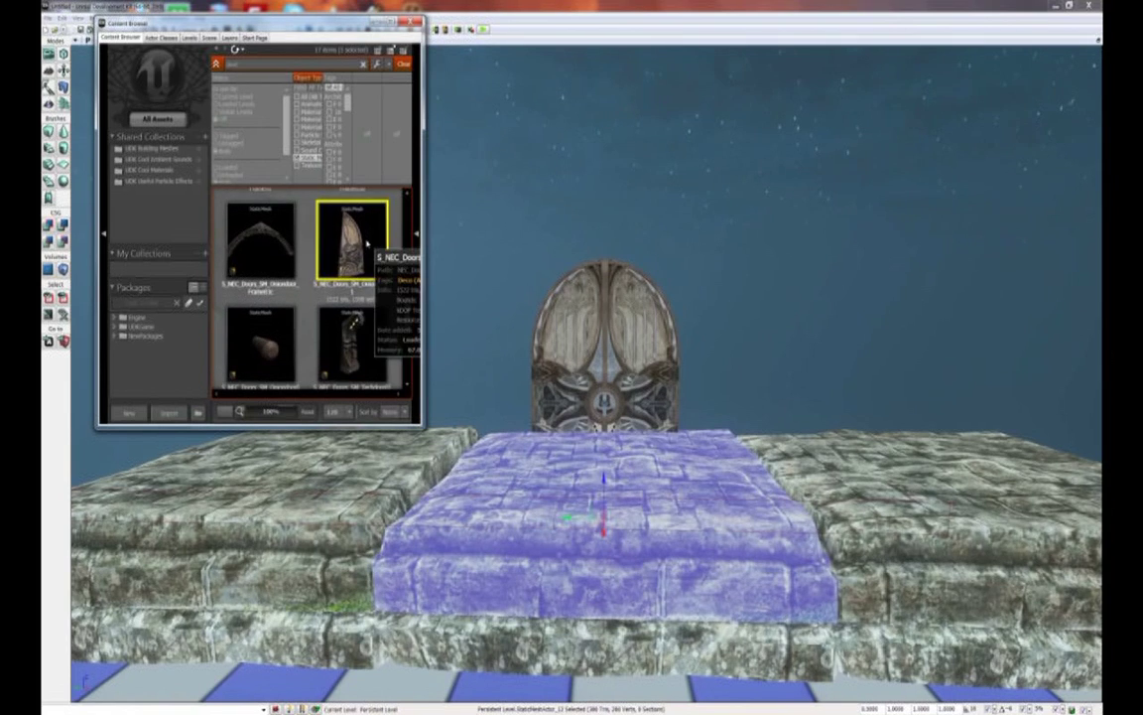
scroll(378, 331, "down", 1)
left_click(365, 337)
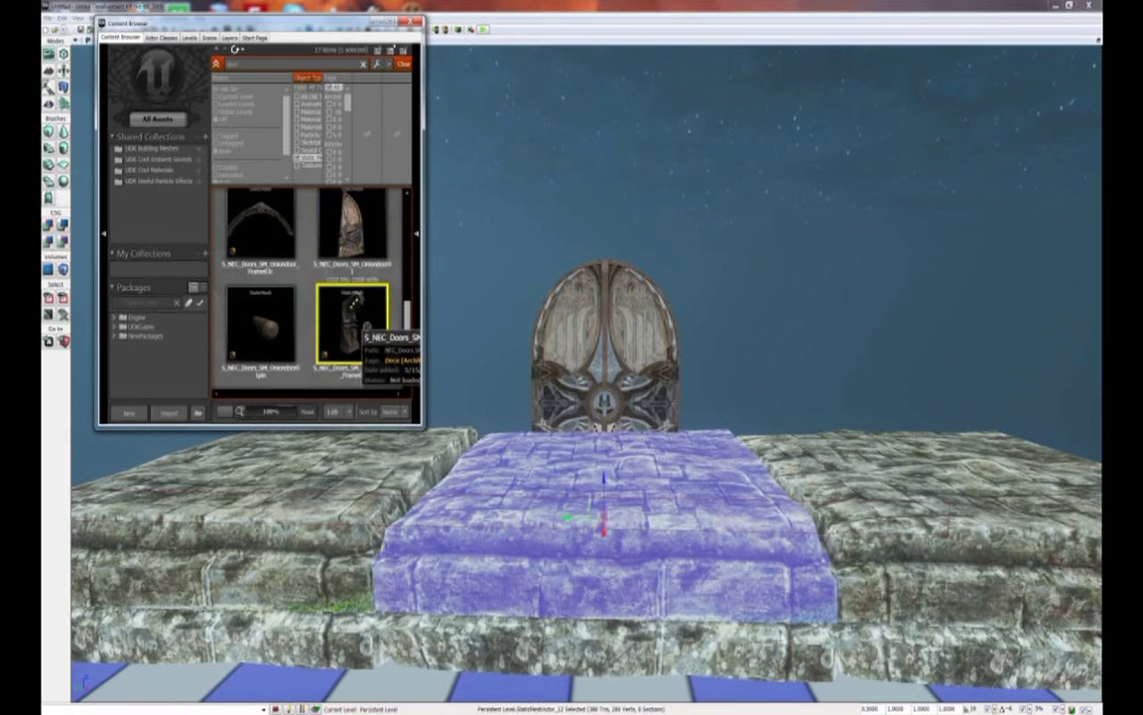
left_click_drag(505, 443, 503, 437)
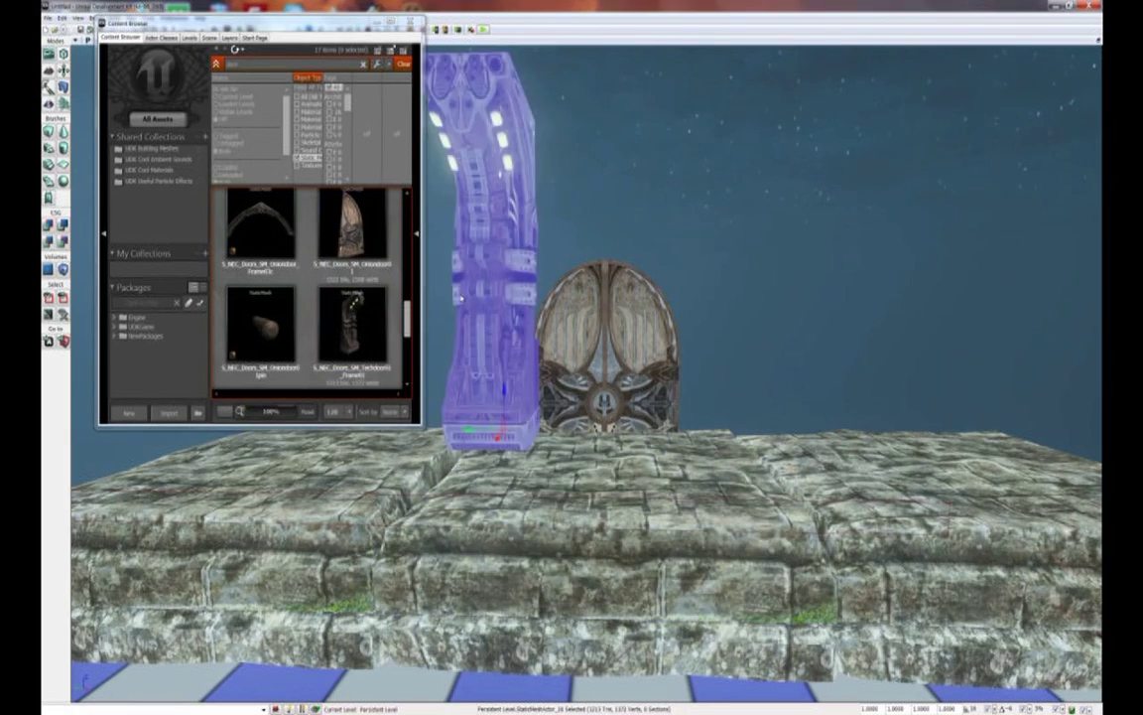
left_click(411, 24)
Rotate the door frame 90 degrees about its vertical axis so its curved inner edge faces the doors
right_click_drag(398, 268, 383, 239)
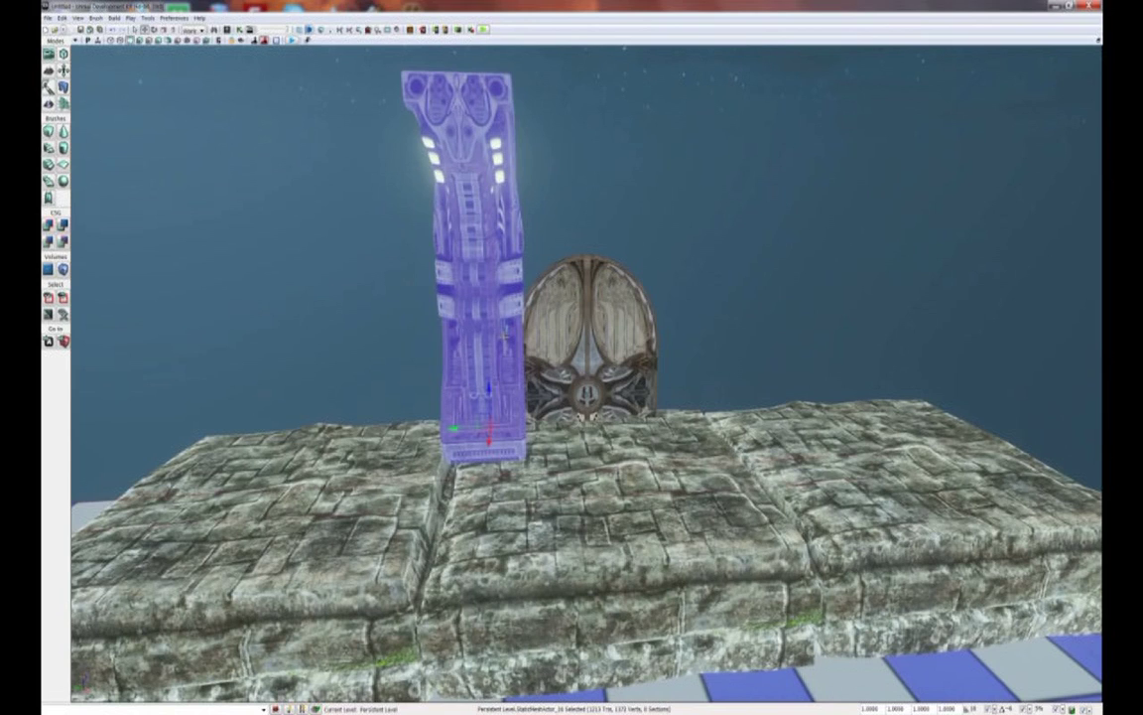
left_click_drag(514, 352, 508, 341)
key("space")
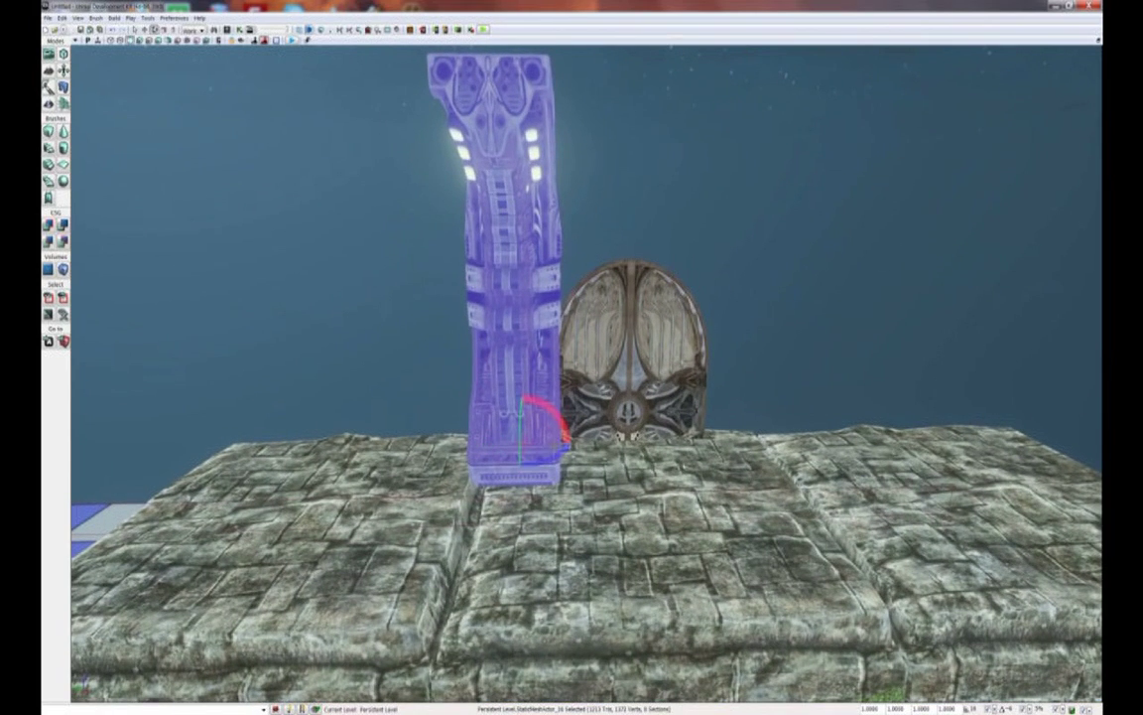
left_click_drag(554, 456, 436, 458)
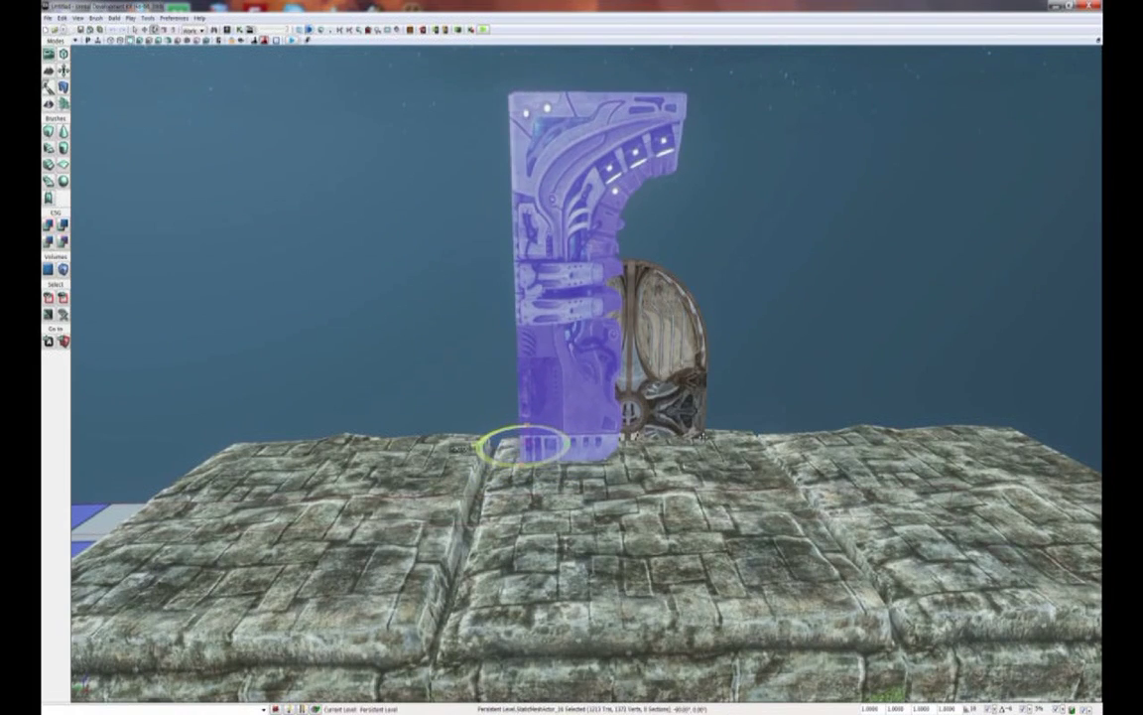
right_click_drag(554, 456, 685, 486)
Sink the door frame's base into the stone and move the frame back around the first half of the double door
key("space")
key("space")
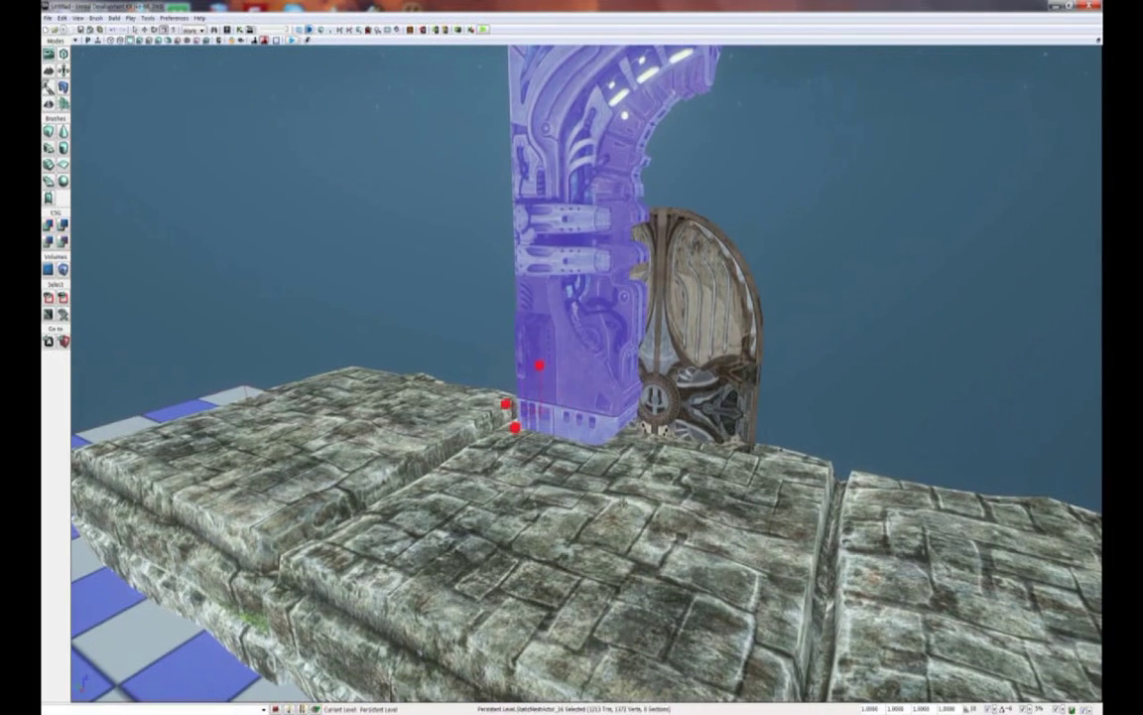
left_click_drag(542, 462, 543, 397)
left_click_drag(526, 442, 529, 543)
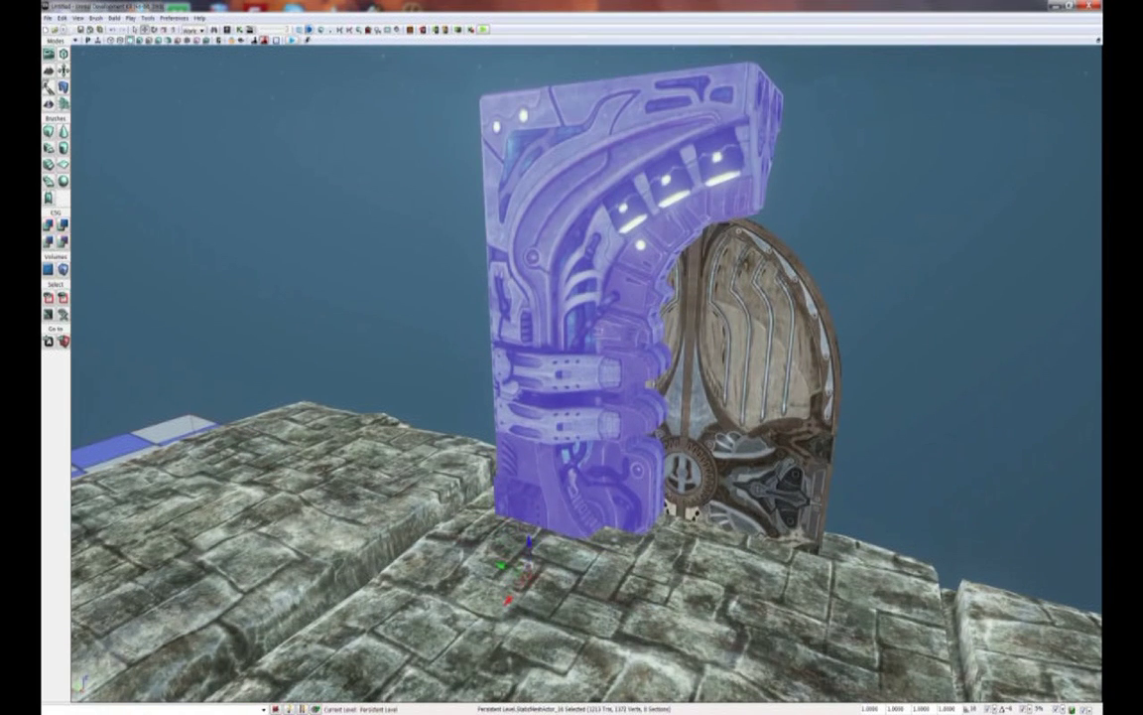
left_click_drag(507, 600, 425, 466)
left_click_drag(484, 524, 503, 532)
right_click_drag(503, 532, 524, 502)
left_click_drag(499, 264, 497, 335)
left_click_drag(486, 287, 499, 264)
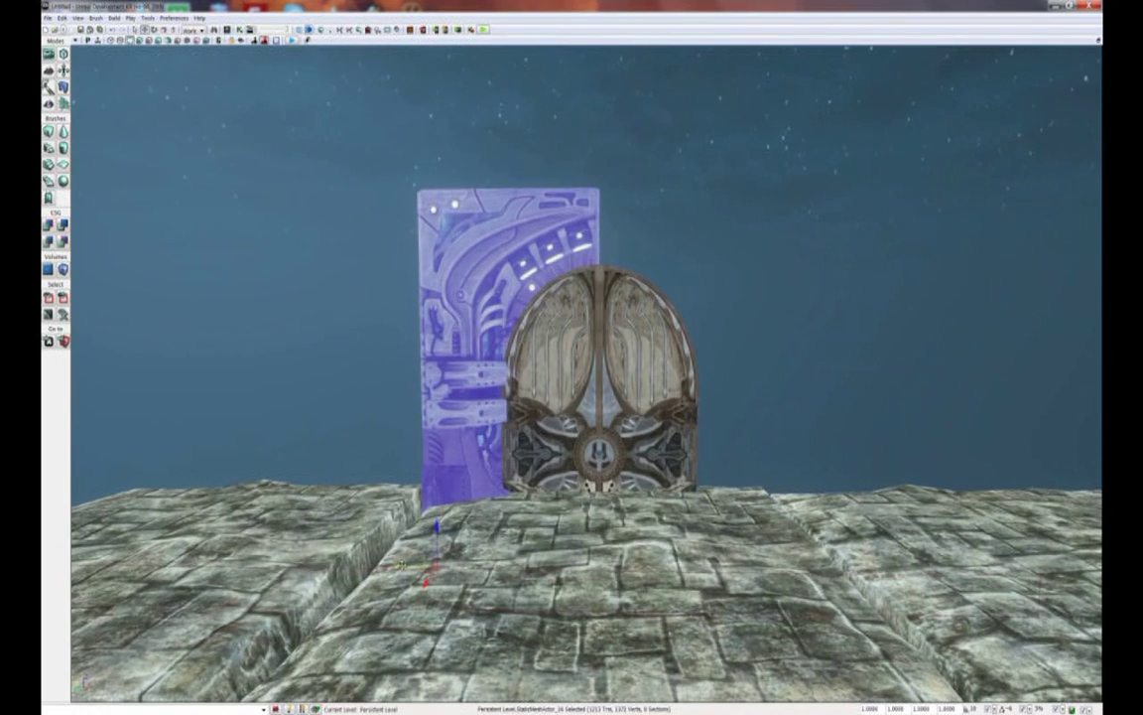
Duplicate the door frame sideways and rotate the copy 180 degrees about the vertical axis
left_click_drag(365, 508, 480, 507)
key("e")
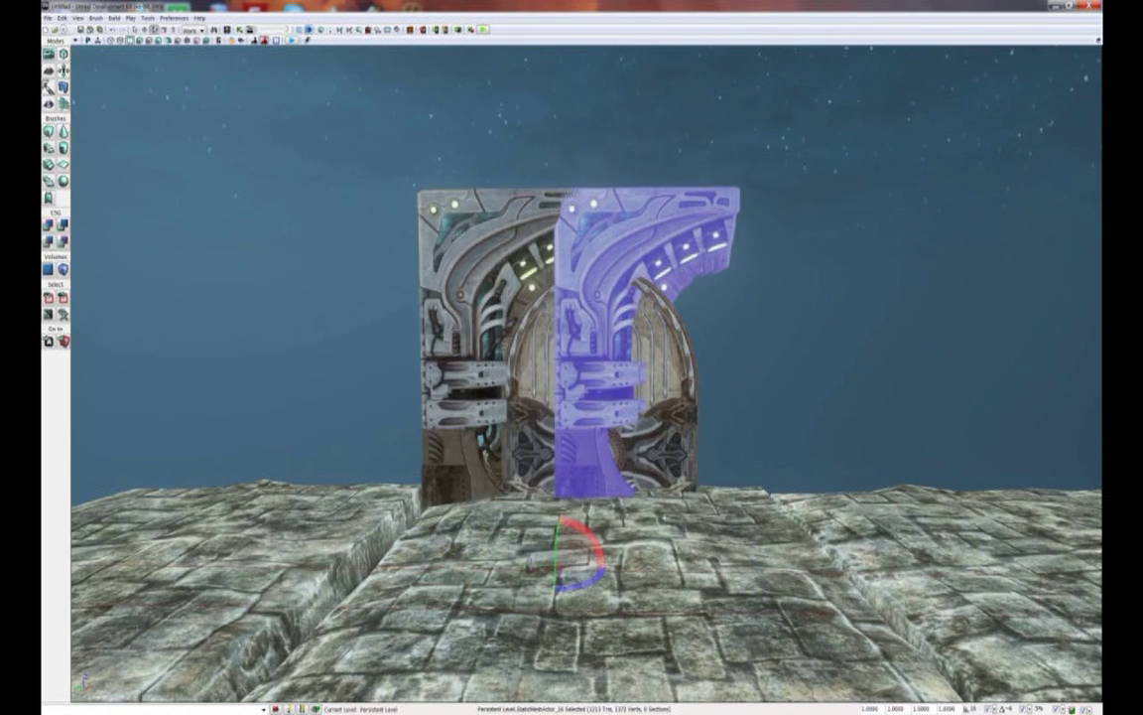
left_click_drag(596, 578, 1000, 573)
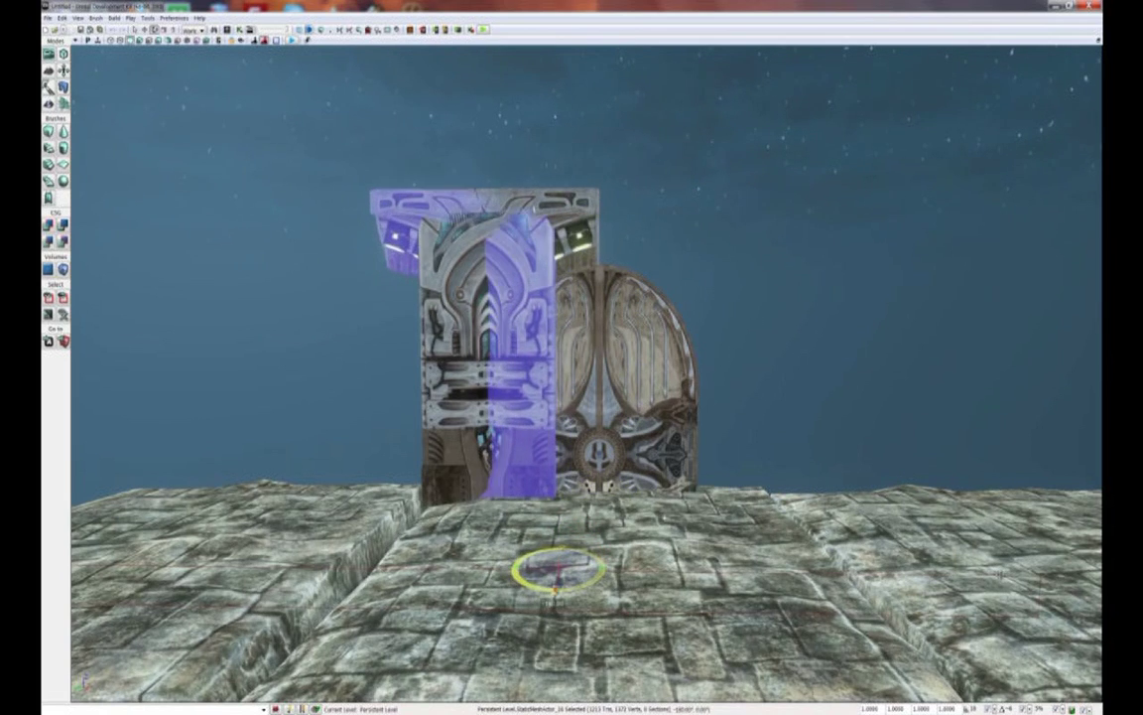
Move the copied frame half to the other side of the doors and align it with the first to complete the arch
key("w")
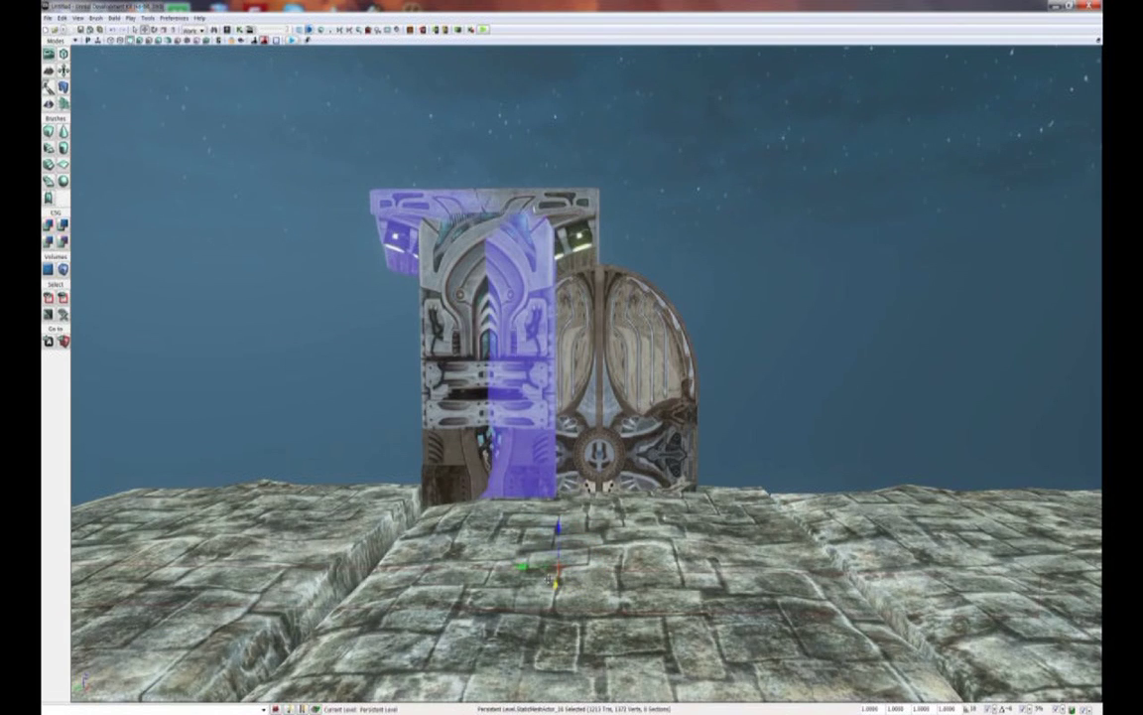
left_click_drag(523, 571, 728, 653)
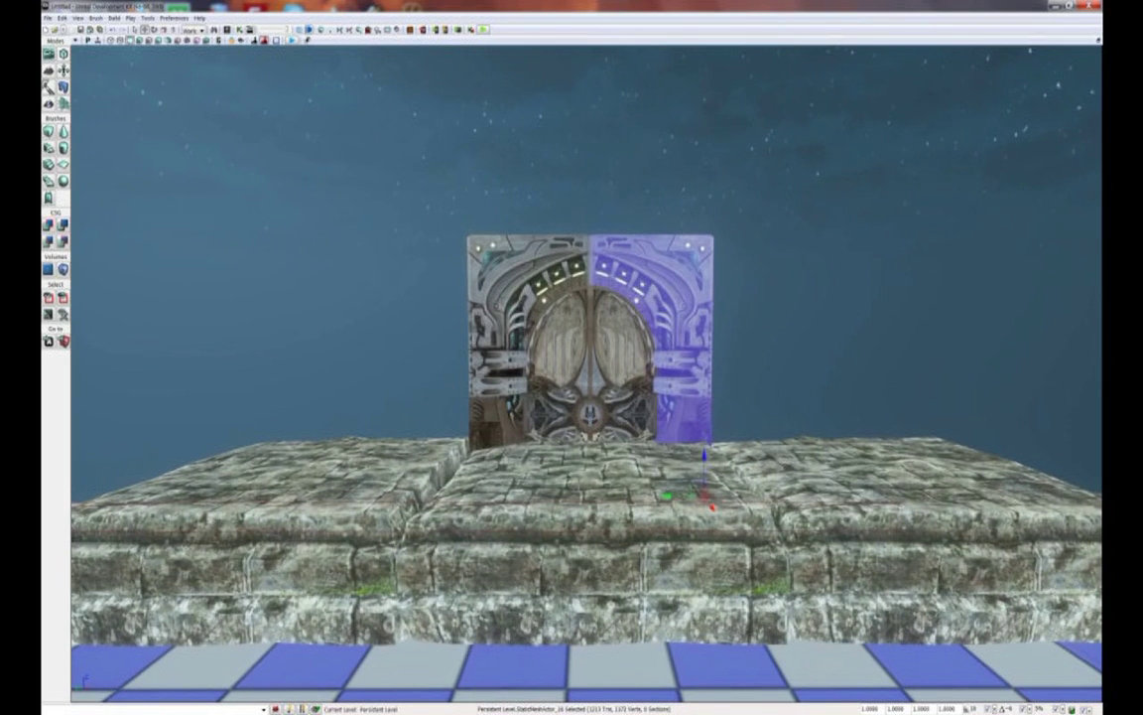
mouse_move(728, 596)
left_mouse_down()
mouse_move(730, 635)
mouse_move(729, 576)
left_mouse_up()
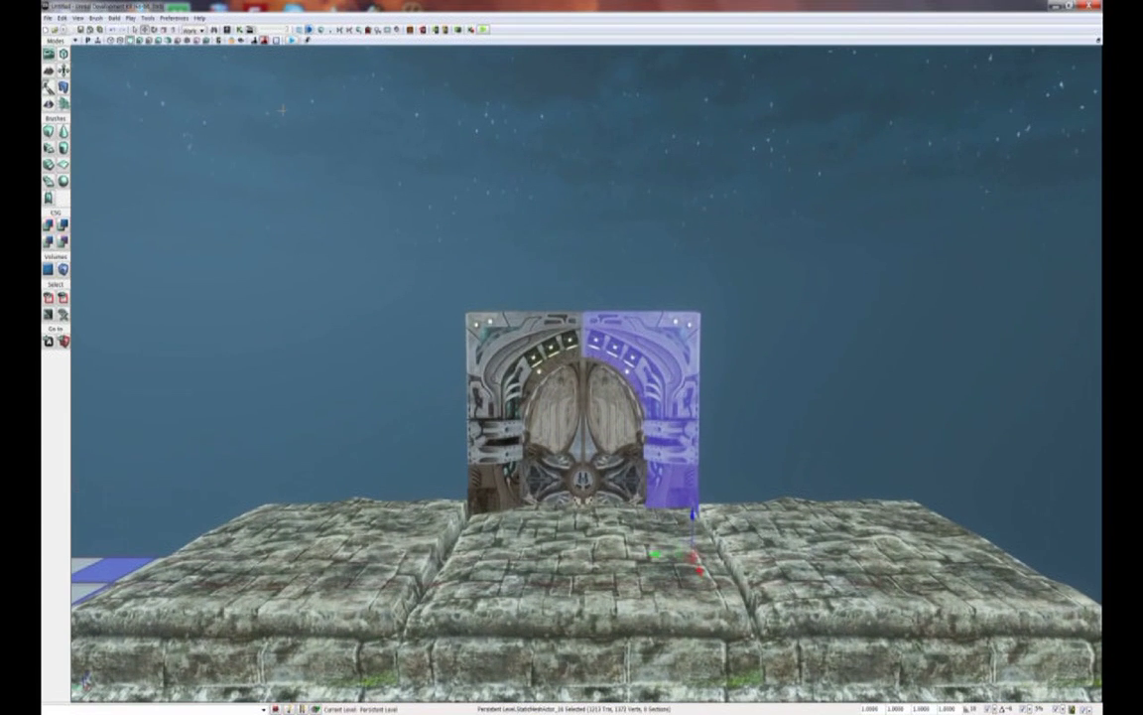
Search the mesh library for "pillar" and place the tall square tech pillar on the stone platform beside the door
left_click(220, 30)
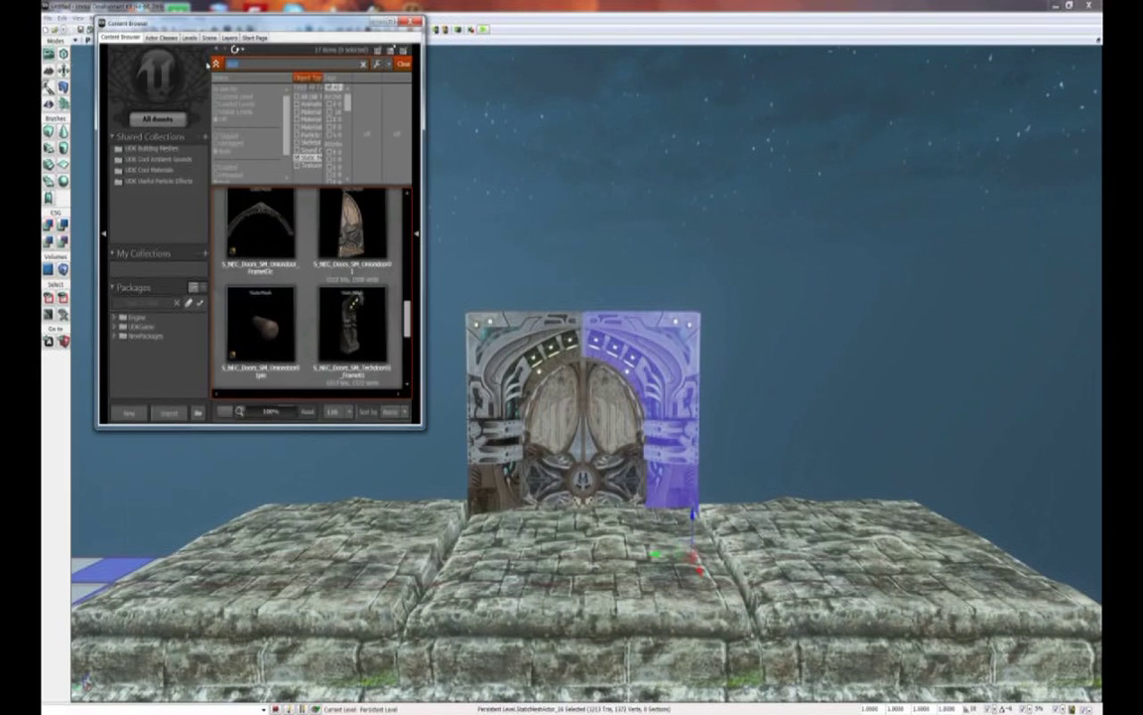
type("pil")
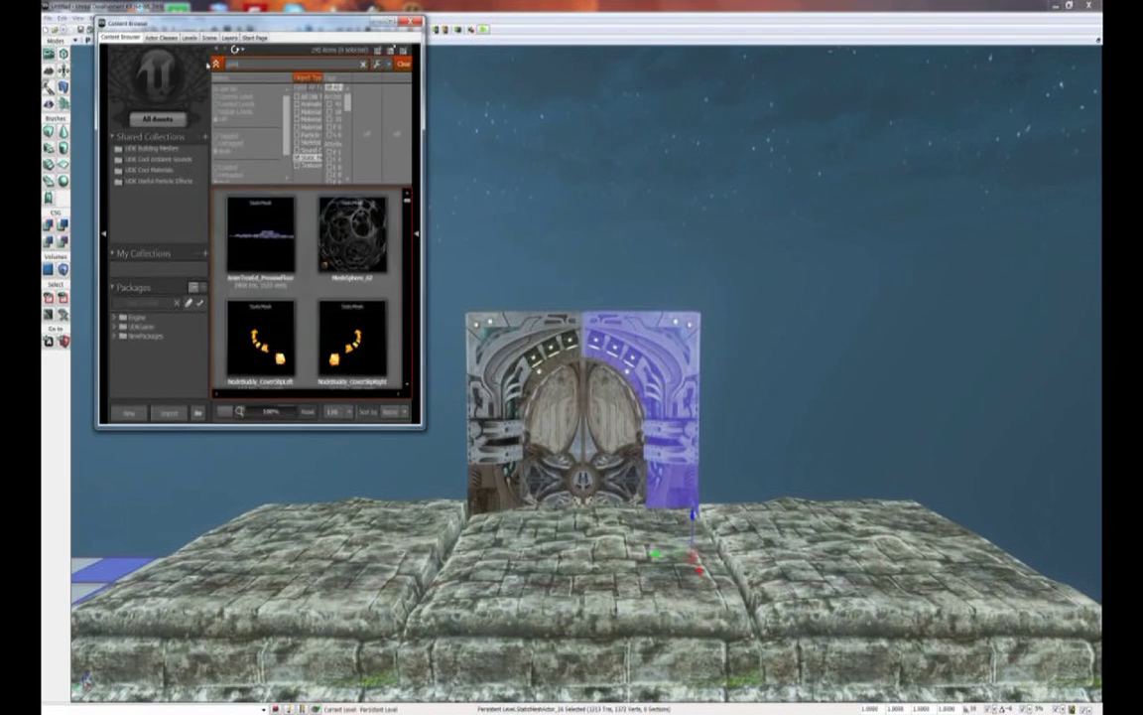
type("lar")
scroll(308, 288, "down", 5)
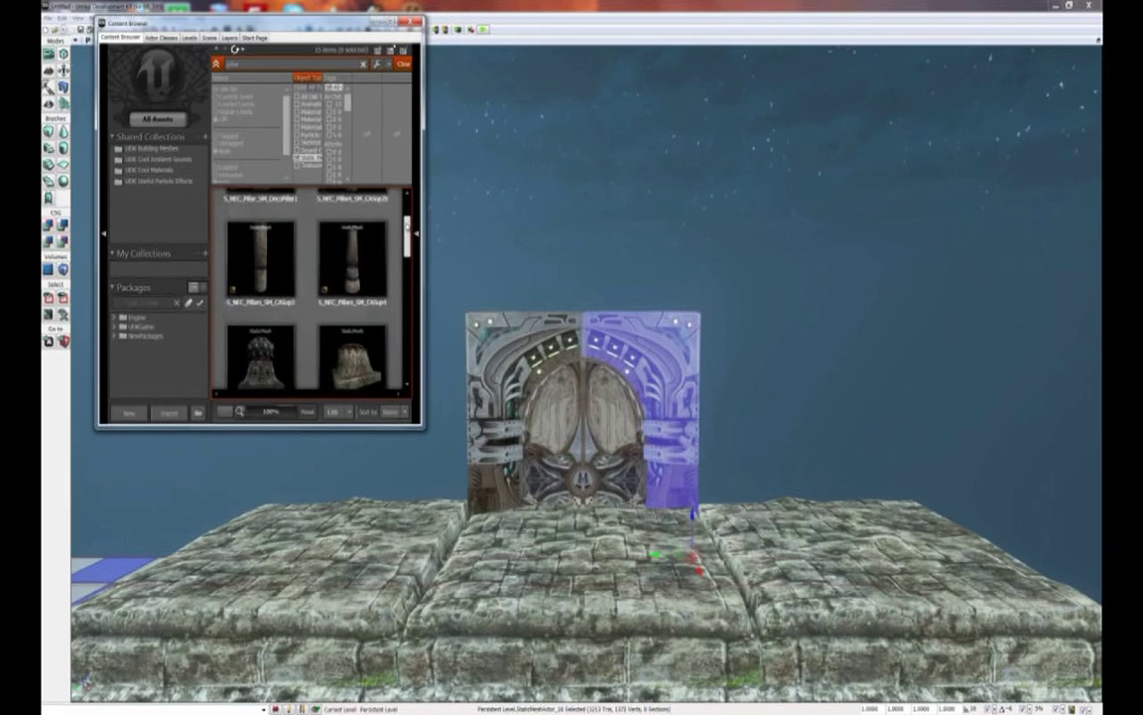
scroll(356, 282, "down", 2)
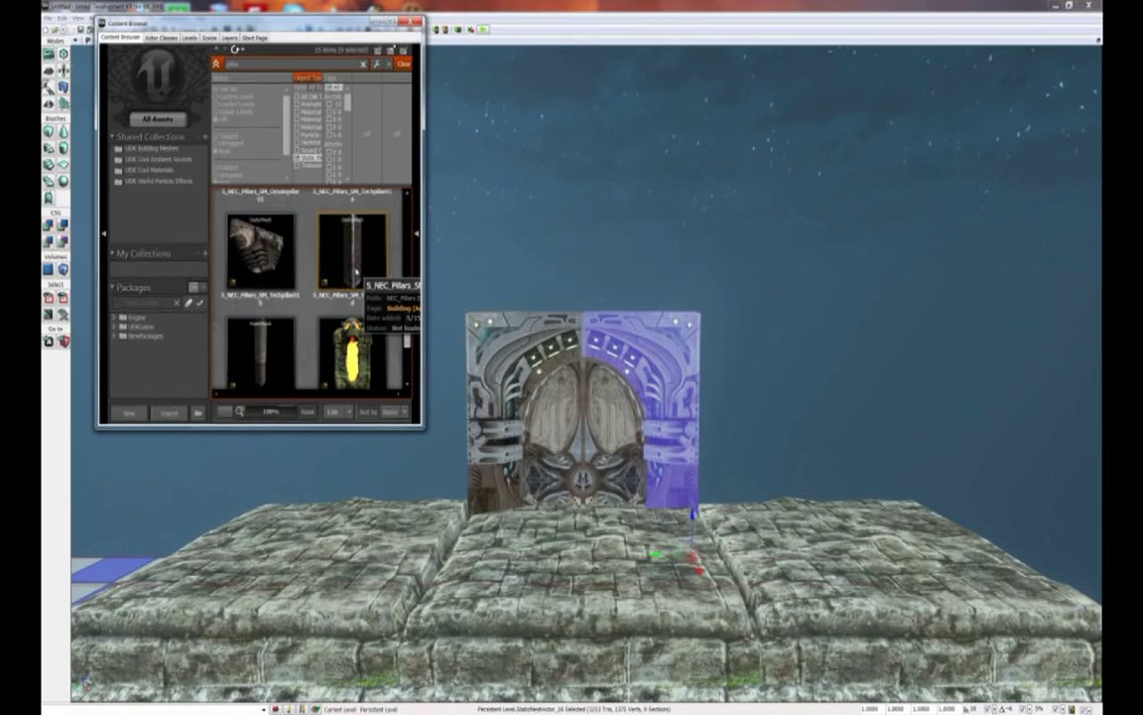
left_click(352, 258)
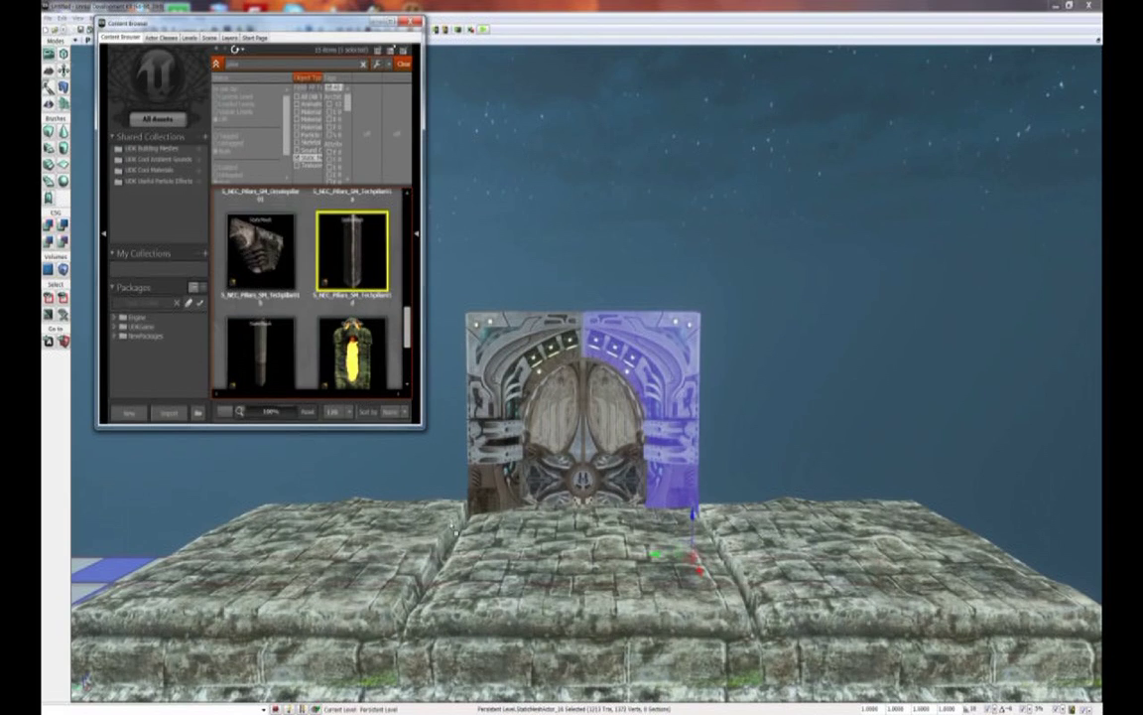
left_click_drag(453, 526, 451, 523)
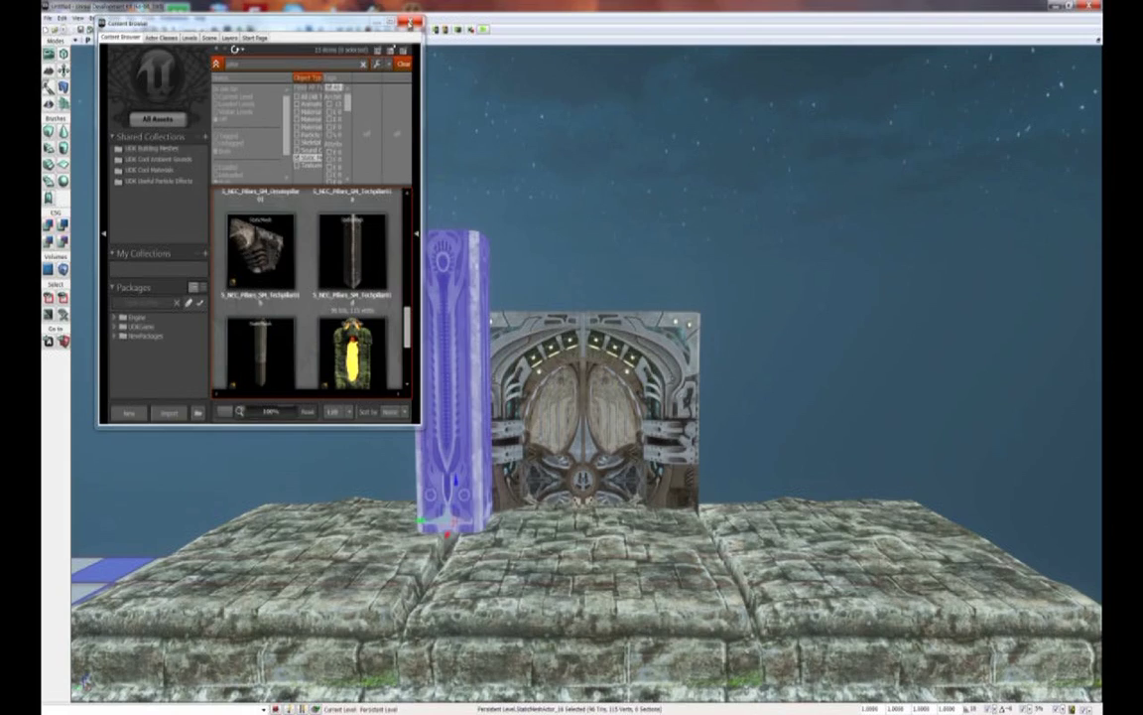
left_click(408, 22)
Position the upright pillar forward against the left edge of the door frame and lower it until its top meets the frame's height
right_click_drag(543, 262, 520, 445)
left_click_drag(414, 565, 410, 486)
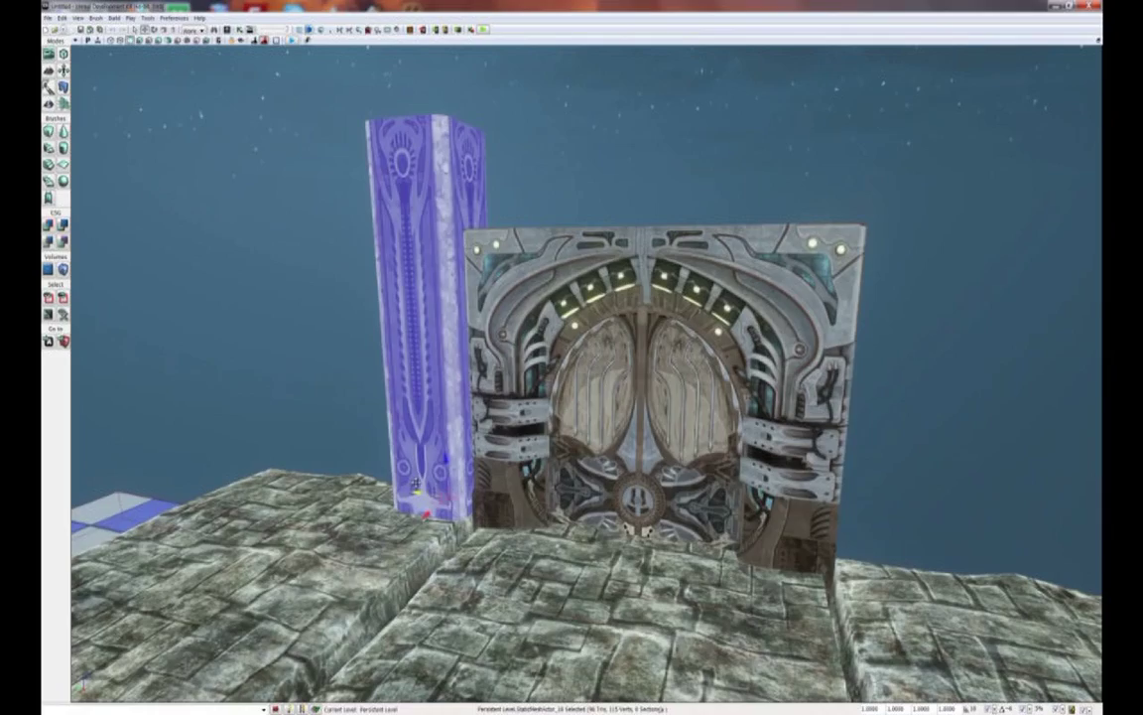
right_click_drag(416, 483, 347, 483)
right_click_drag(342, 556, 413, 544)
left_click_drag(427, 527, 500, 620)
left_click_drag(485, 381, 486, 471)
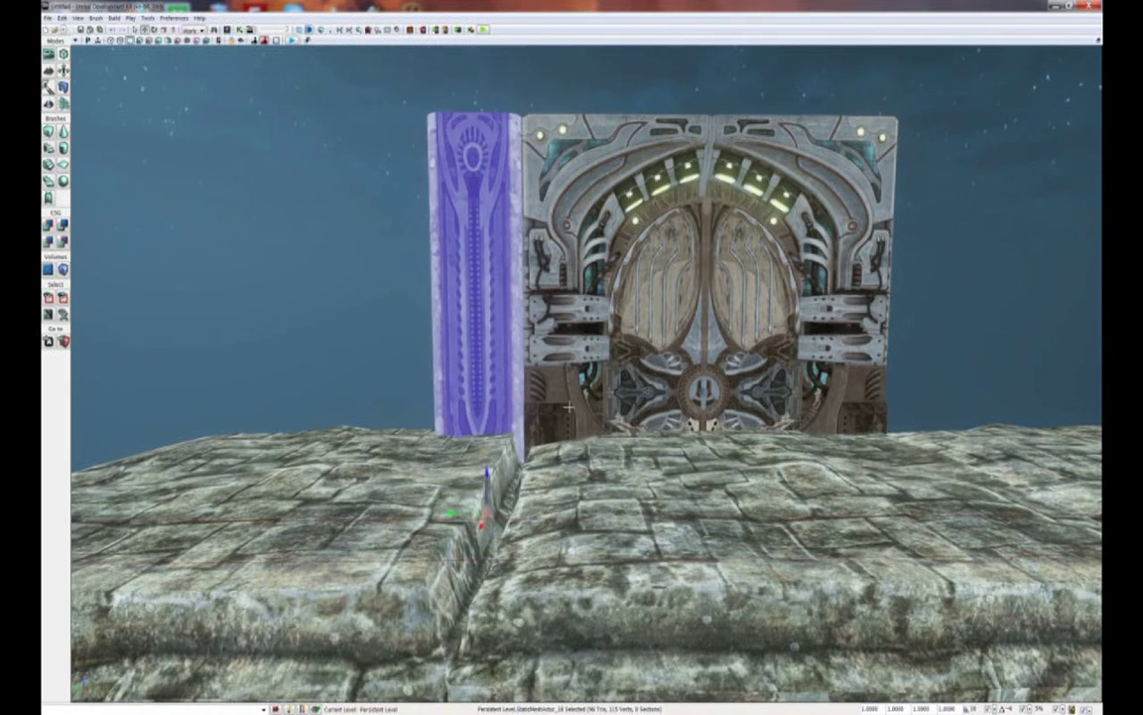
left_click_drag(581, 398, 579, 436)
Tilt the pillar so its top leans back from the front of the platform
right_click_drag(578, 437, 578, 396)
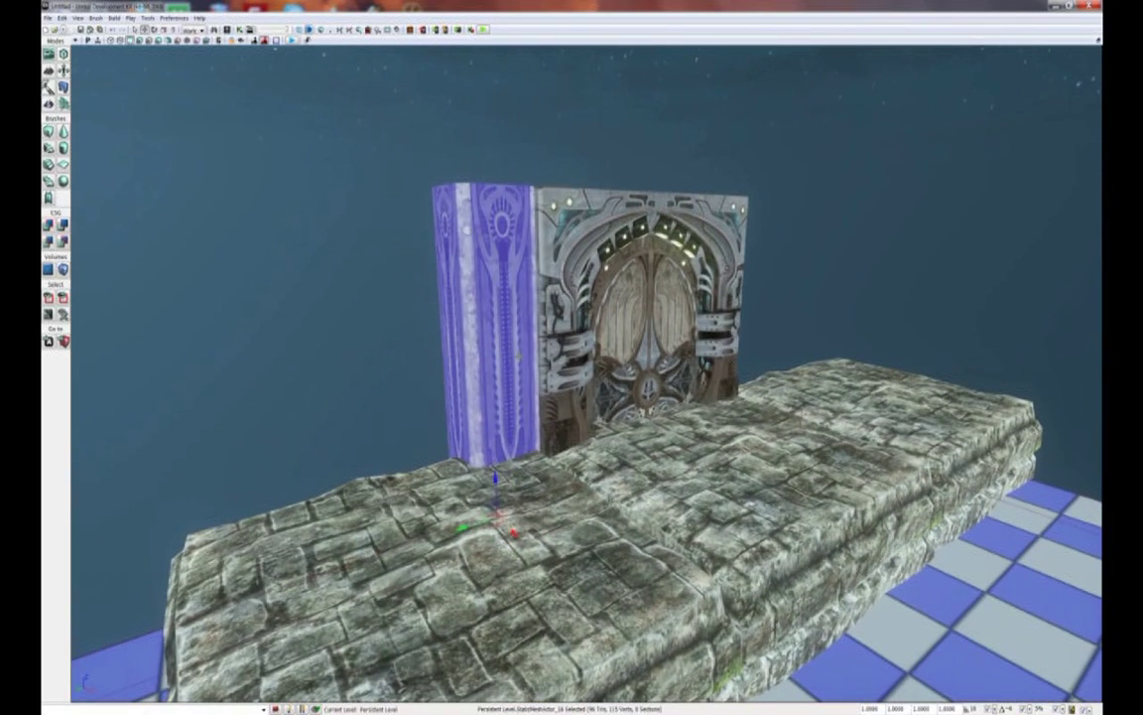
right_click_drag(586, 430, 580, 433)
key("space")
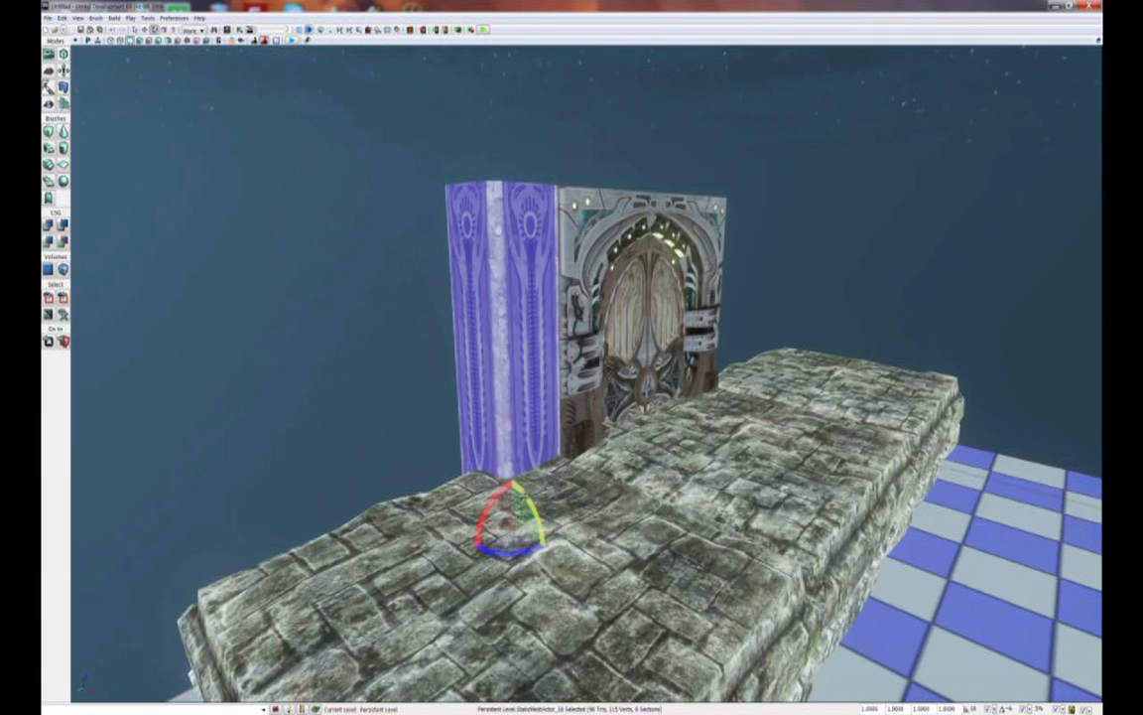
left_click_drag(522, 496, 496, 478)
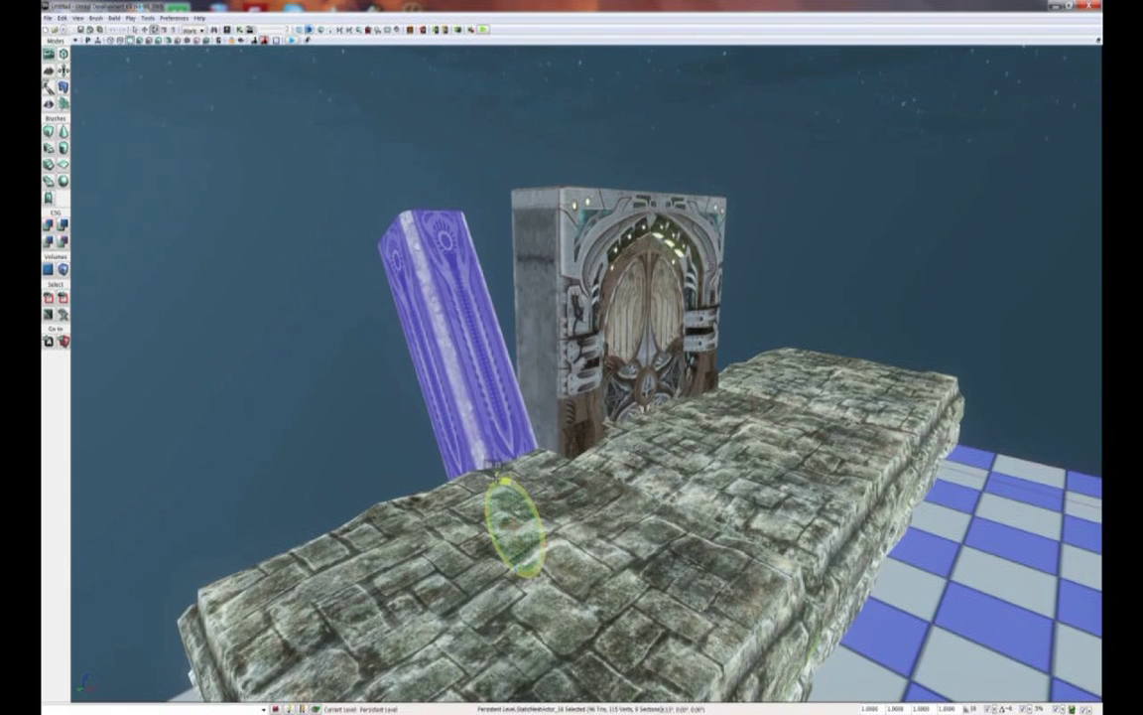
left_click_drag(496, 478, 552, 497)
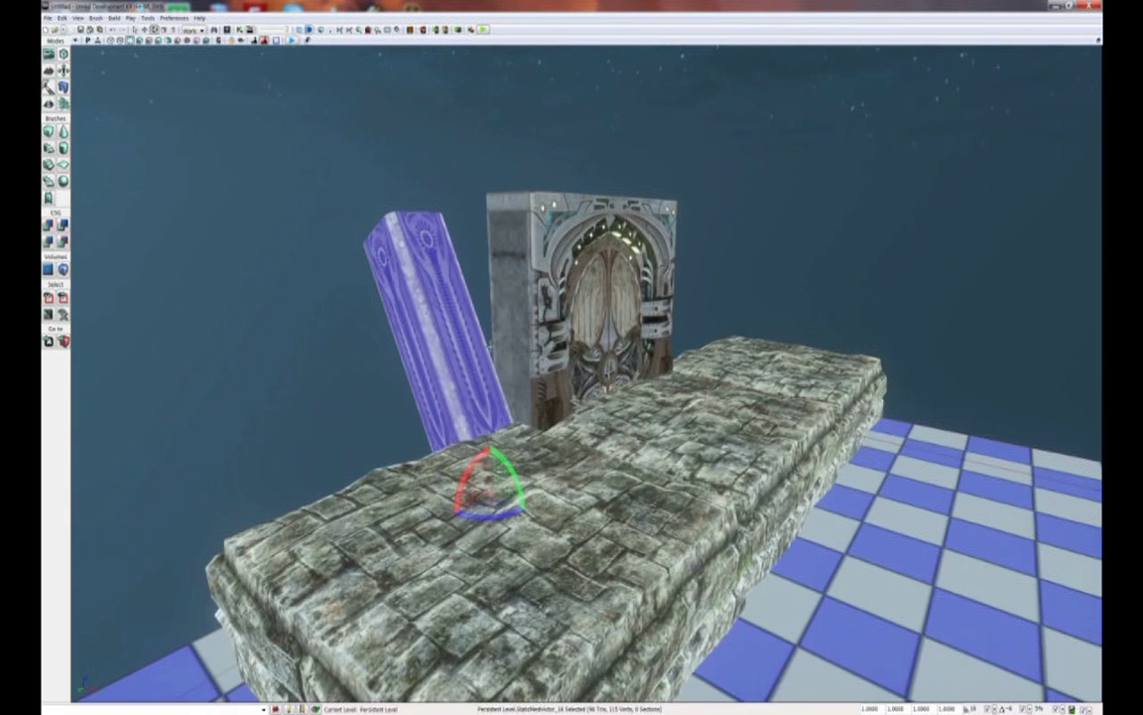
Bring the tilted pillar forward beside the door frame and adjust its height so its top lines up with the frame's top
left_click_drag(491, 368, 490, 348)
key("space")
key("space")
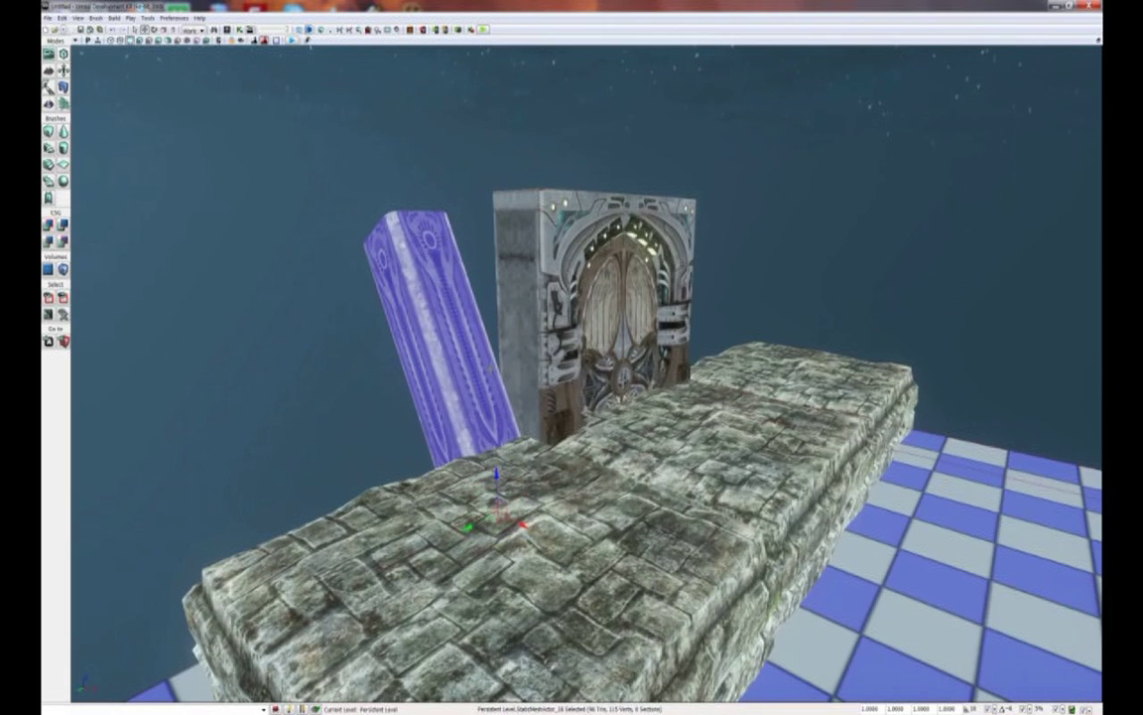
left_click_drag(517, 522, 617, 543)
key("d")
right_click_drag(616, 543, 446, 541)
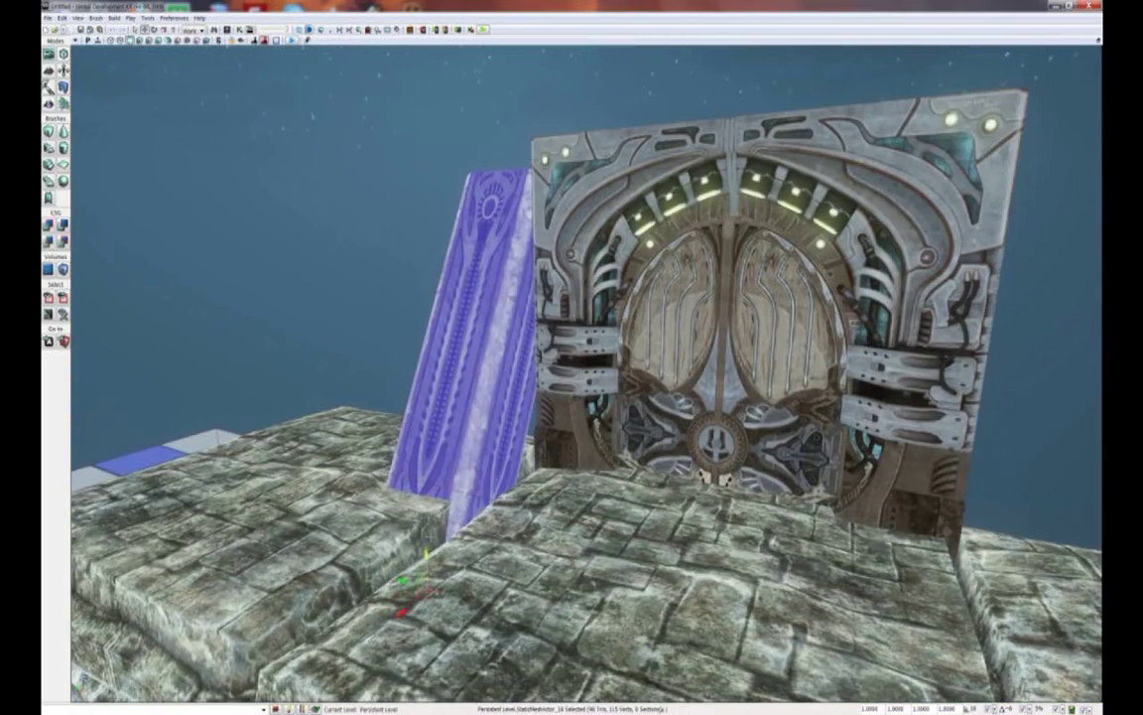
left_click_drag(427, 554, 425, 528)
right_click_drag(461, 476, 453, 512)
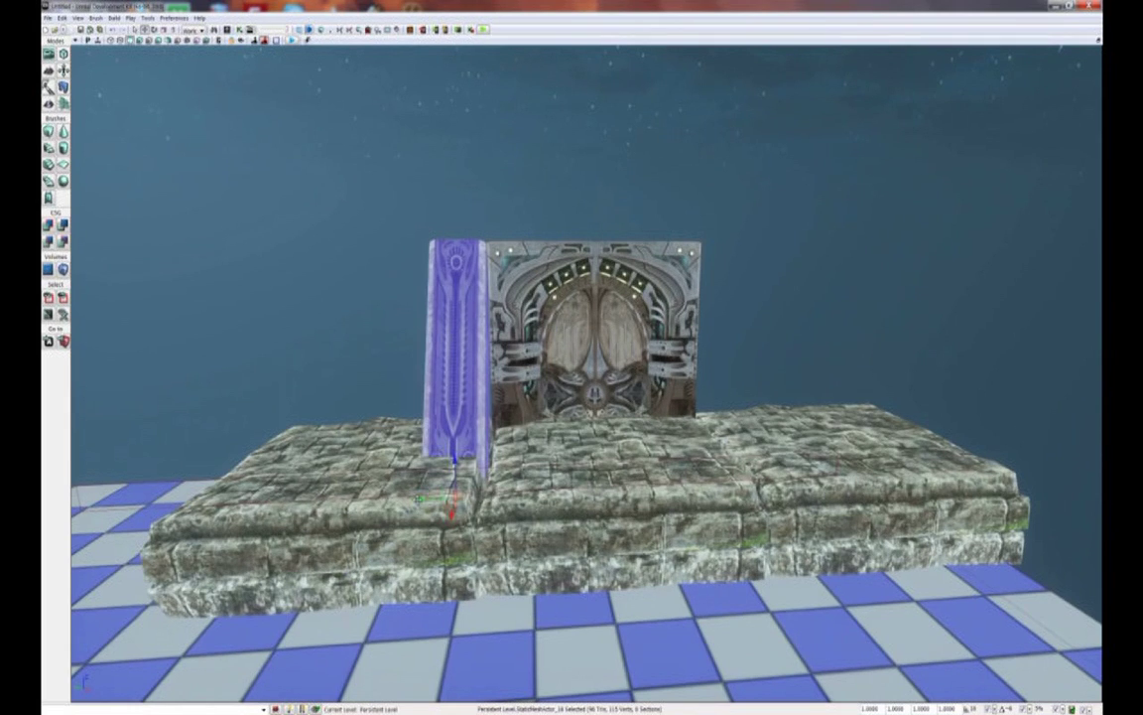
Duplicate the tilted pillar to the door's other side and to both outer ends of the stone platform
left_click_drag(453, 496, 713, 499, "alt")
right_click_drag(633, 491, 641, 471)
left_click_drag(657, 484, 833, 485, "alt")
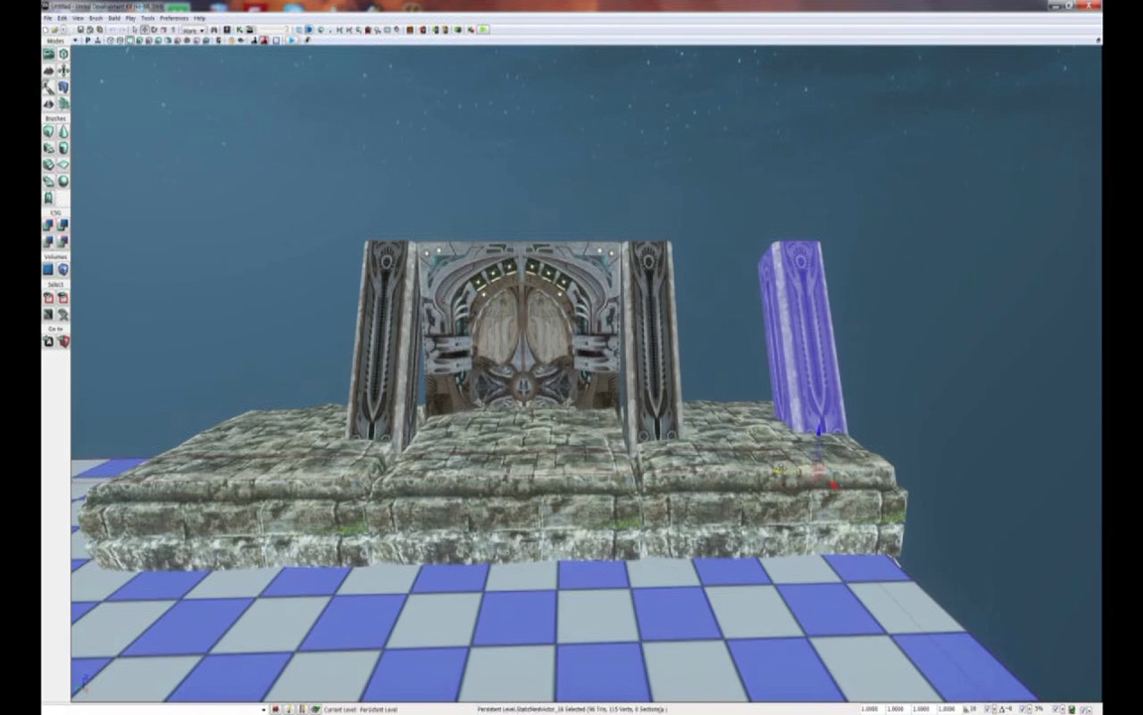
left_click_drag(703, 427, 695, 544)
left_click_drag(758, 438, 228, 425, "alt")
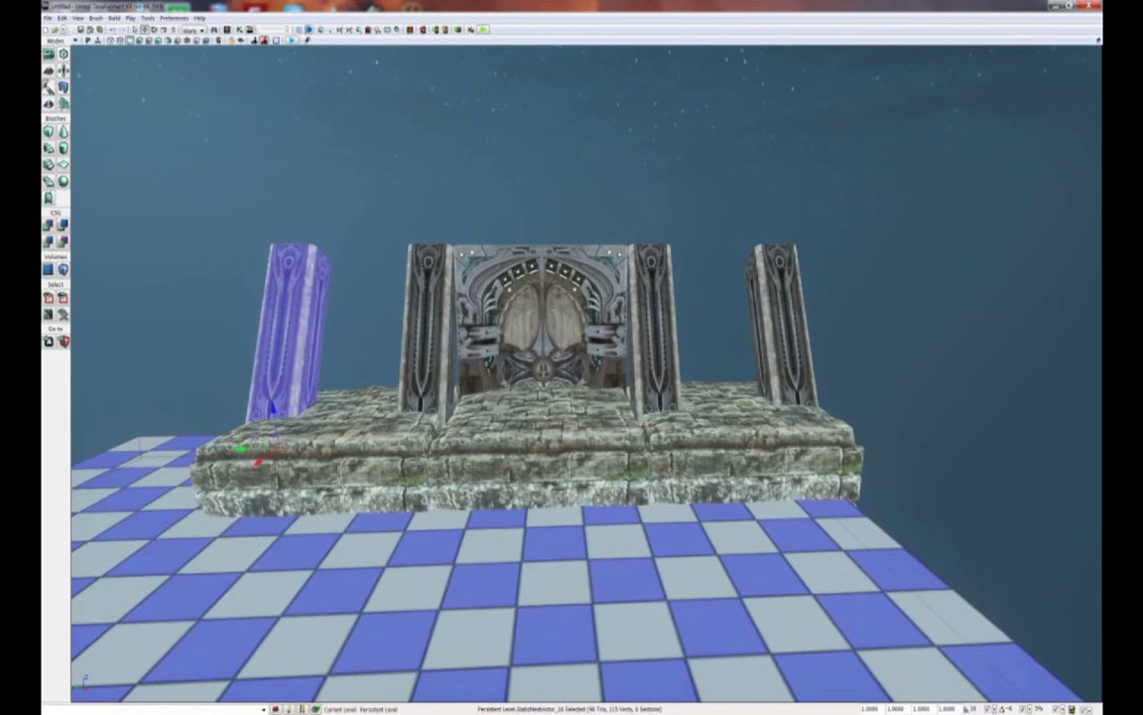
key("space")
key("Escape")
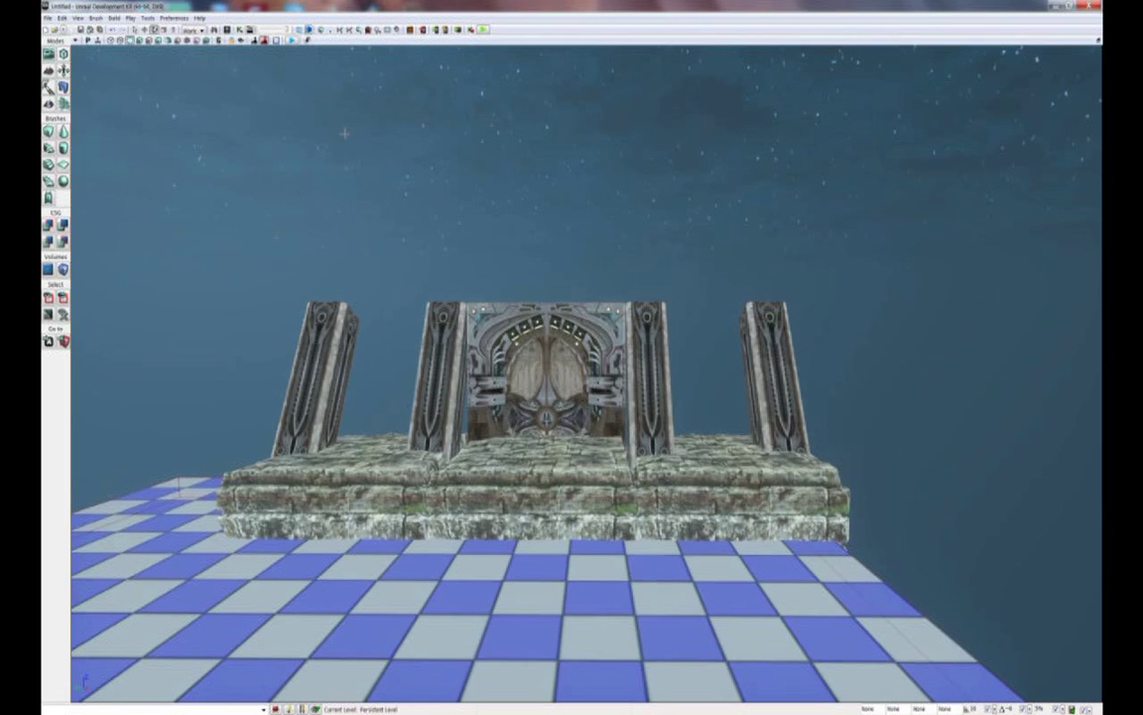
Search the mesh library for wall pieces and place the wide CAWall_STR wall panel between the two left pillars
left_click(226, 30)
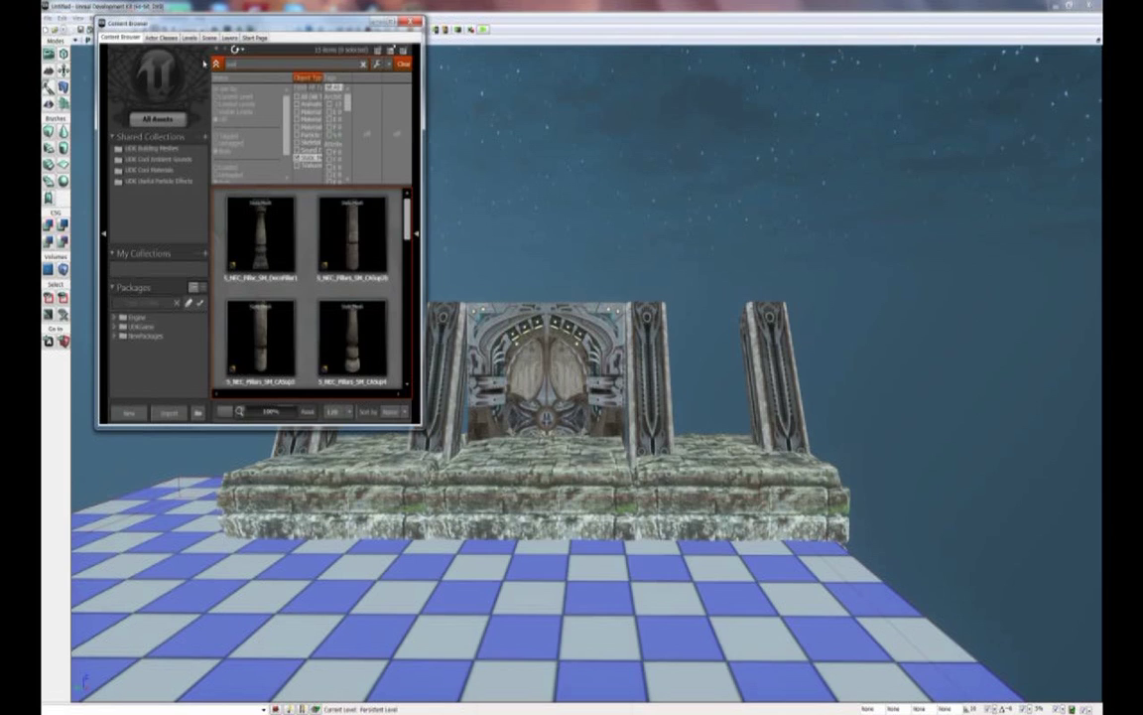
left_click_drag(409, 203, 417, 331)
left_click(353, 248)
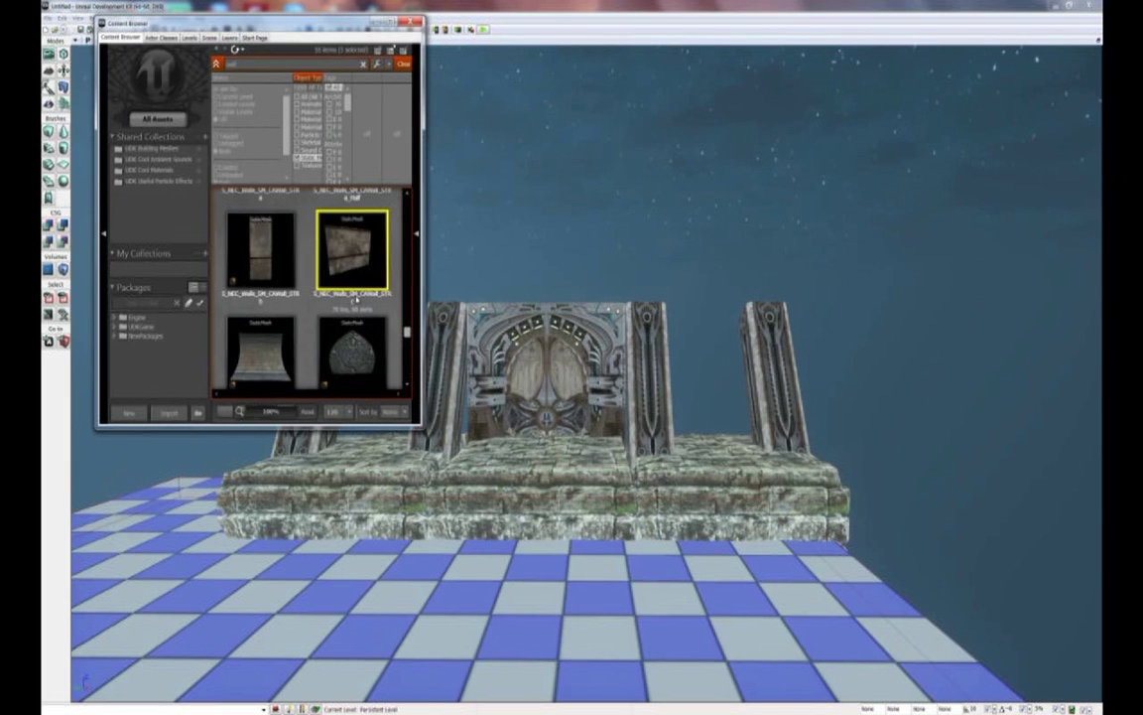
left_click_drag(486, 278, 452, 218)
left_click_drag(355, 256, 427, 425)
left_click(410, 25)
Rotate the wall panel 90 degrees about its vertical axis to face forward and set its overall scale to 0.655
mouse_move(515, 276)
right_mouse_down()
mouse_move(564, 309)
mouse_move(515, 276)
right_mouse_up()
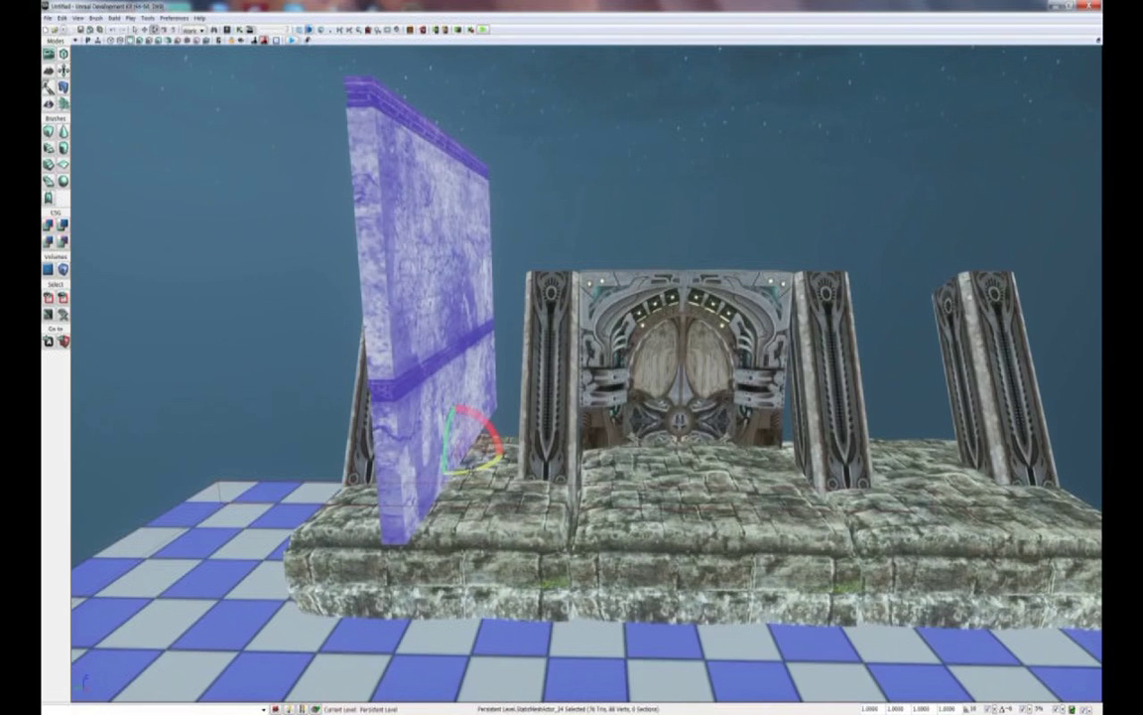
left_click_drag(468, 468, 636, 460)
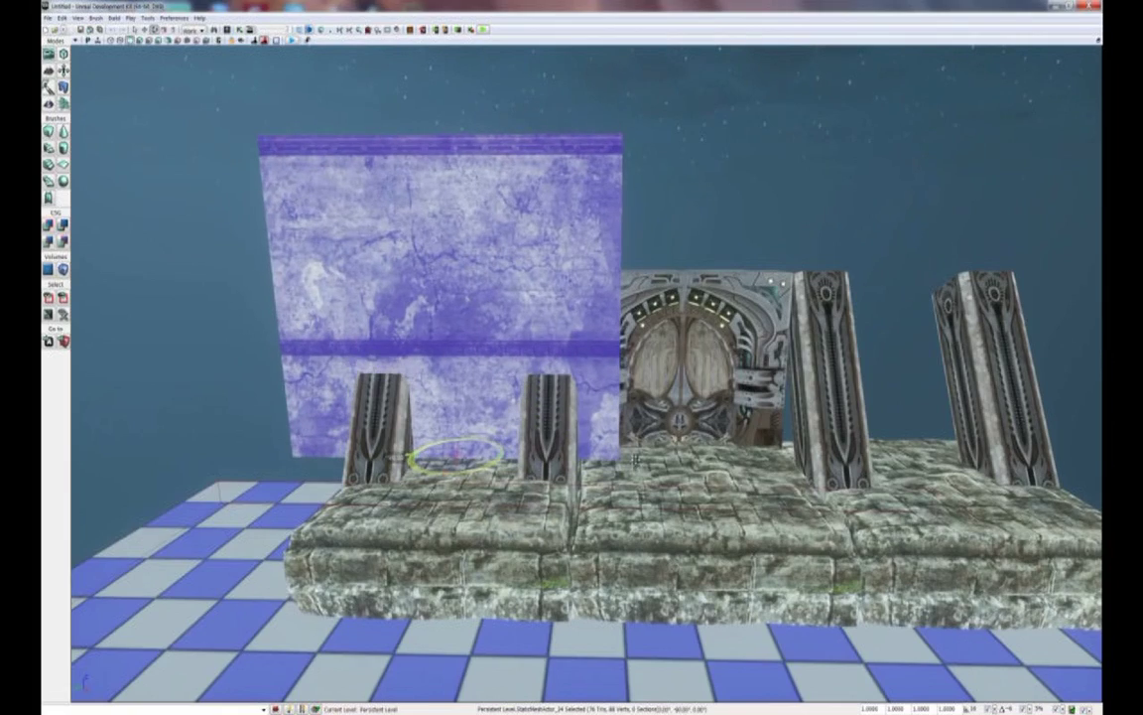
right_click_drag(636, 460, 499, 532)
key("w")
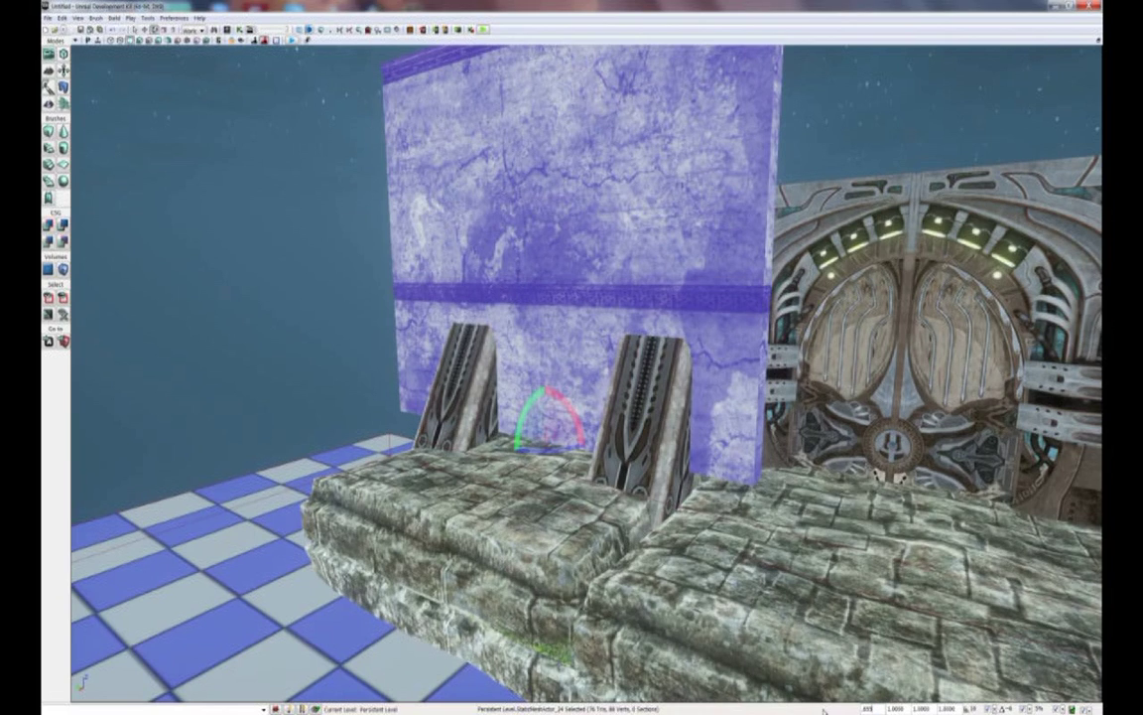
key("Return")
mouse_move(586, 377)
right_mouse_down()
mouse_move(695, 382)
mouse_move(595, 372)
right_mouse_up()
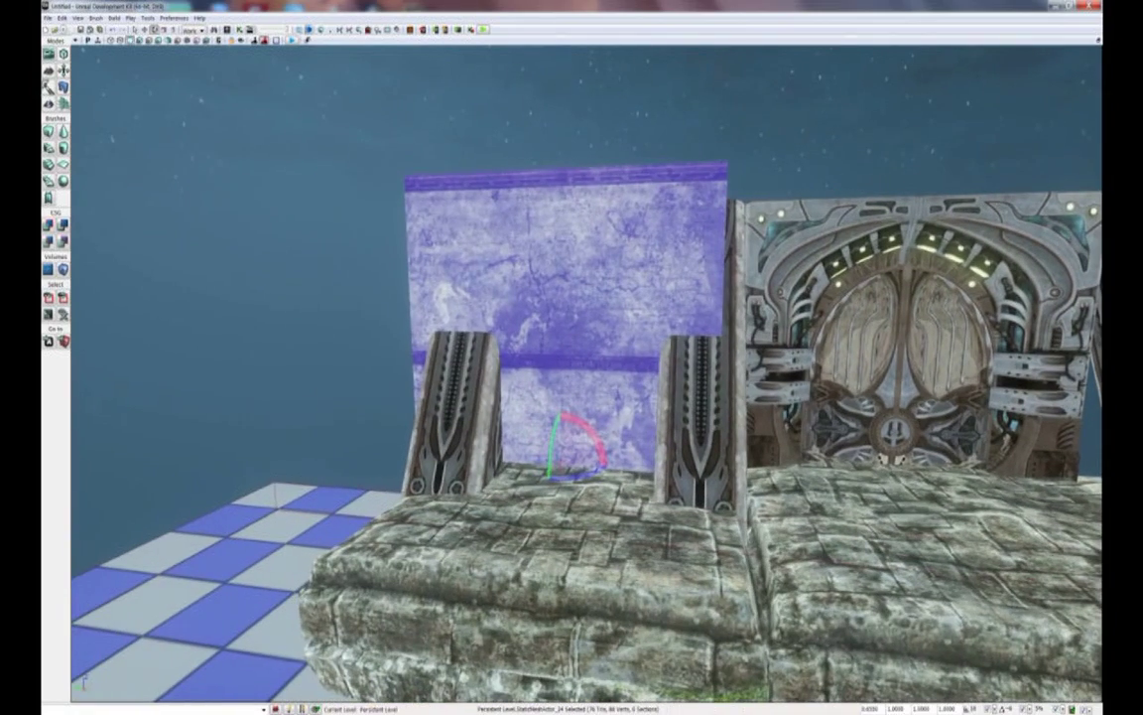
Tilt the wall panel back to match the slope of the neighbouring pillars
right_click_drag(592, 496, 676, 541)
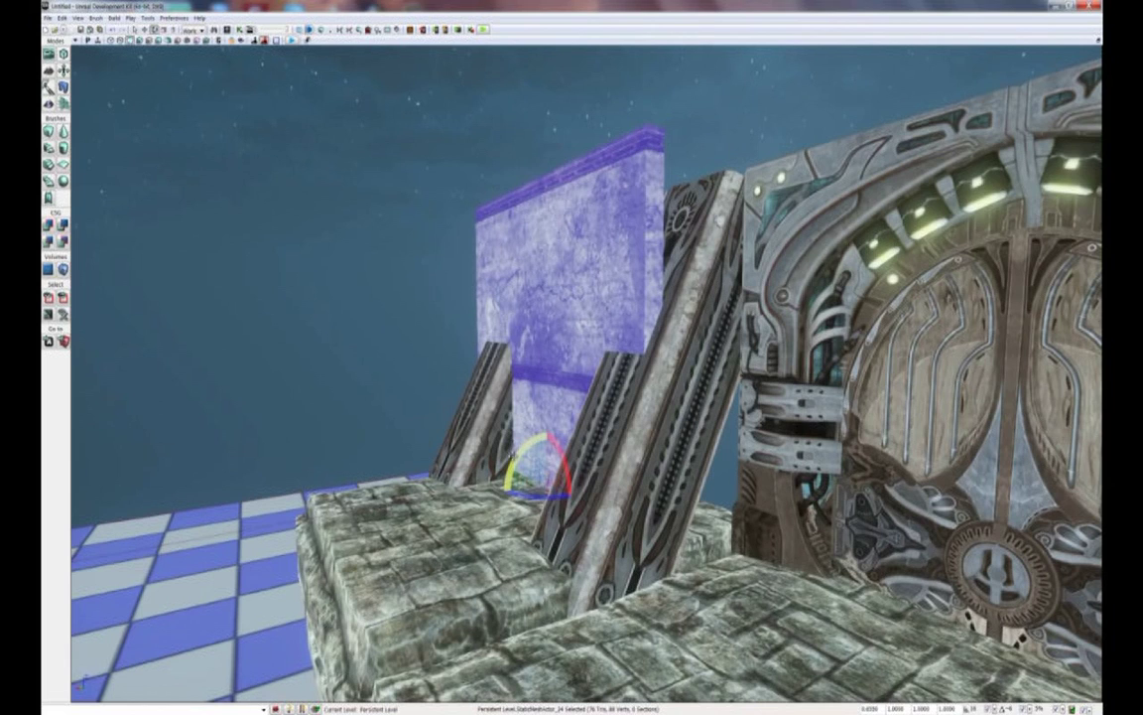
left_click_drag(526, 467, 545, 454)
mouse_move(545, 454)
right_mouse_down()
mouse_move(607, 457)
mouse_move(531, 465)
mouse_move(556, 465)
right_mouse_up()
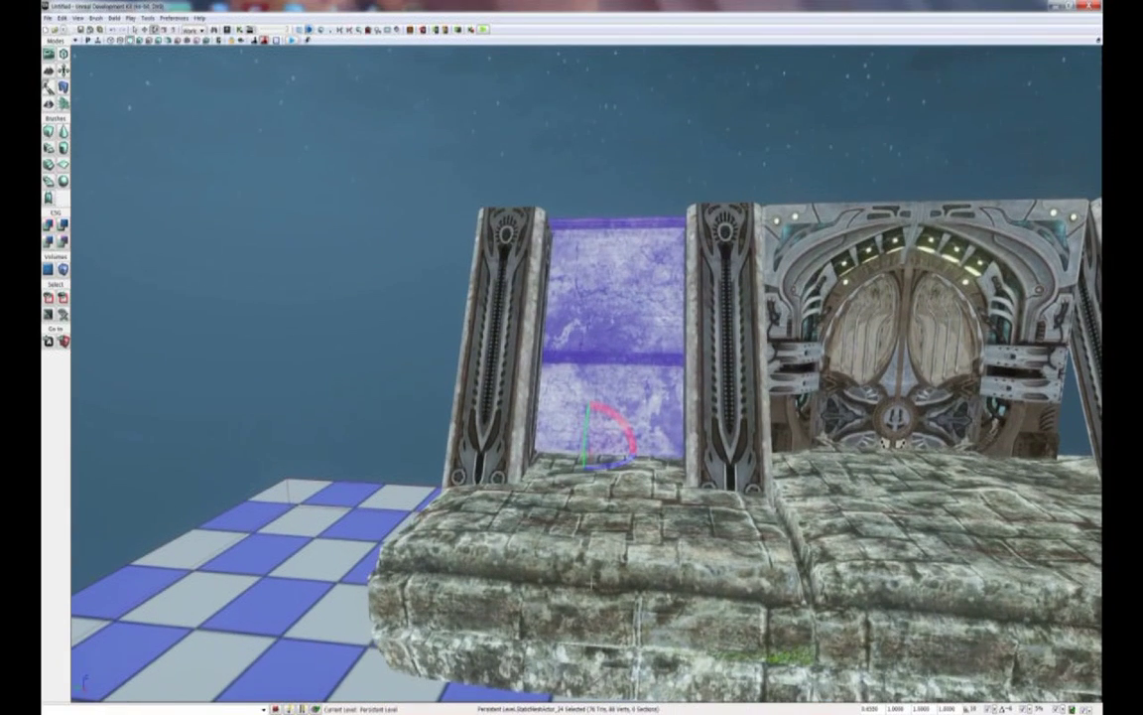
Move the tilted wall panel forward and down so it fills the gap between the two left pillars
key("space")
key("space")
key("space")
right_click_drag(556, 465, 511, 476)
right_click_drag(512, 409, 537, 415)
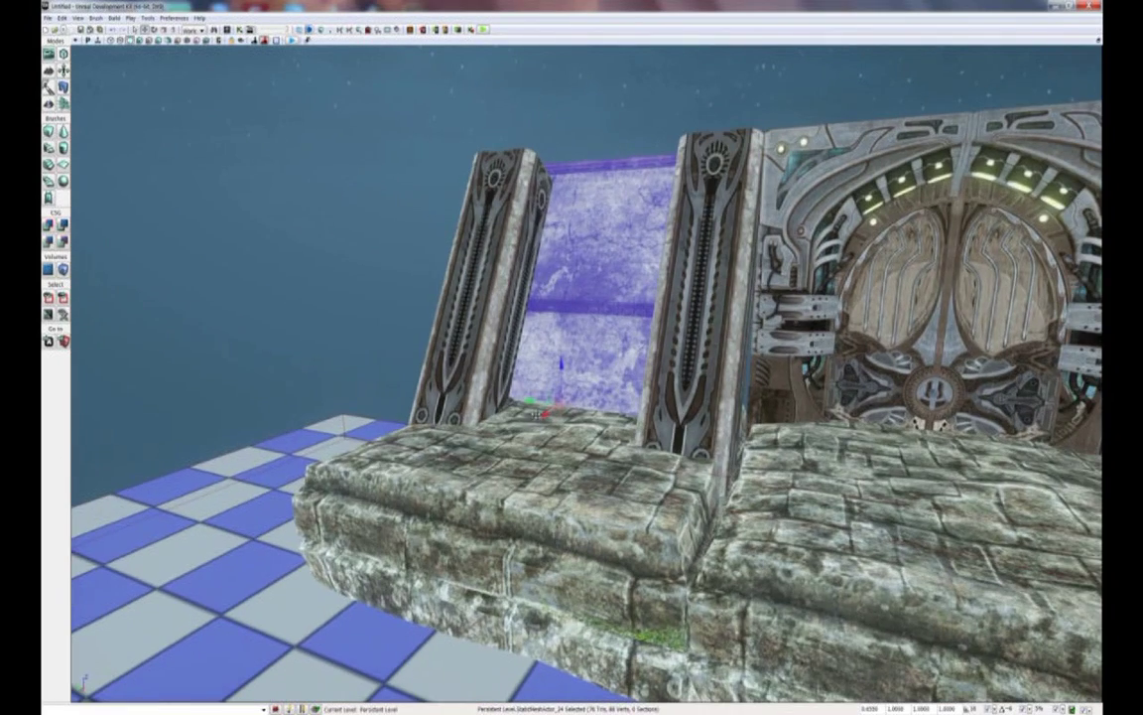
mouse_move(544, 409)
left_mouse_down()
mouse_move(504, 427)
mouse_move(548, 405)
left_mouse_up()
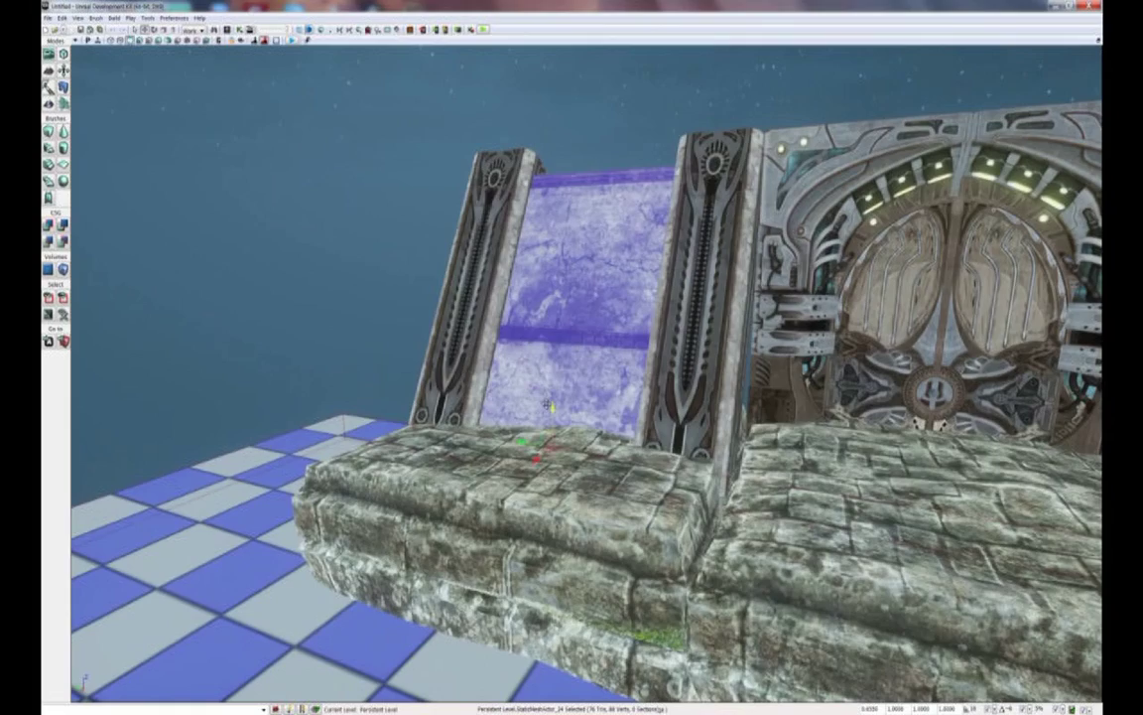
right_click_drag(544, 409, 537, 474)
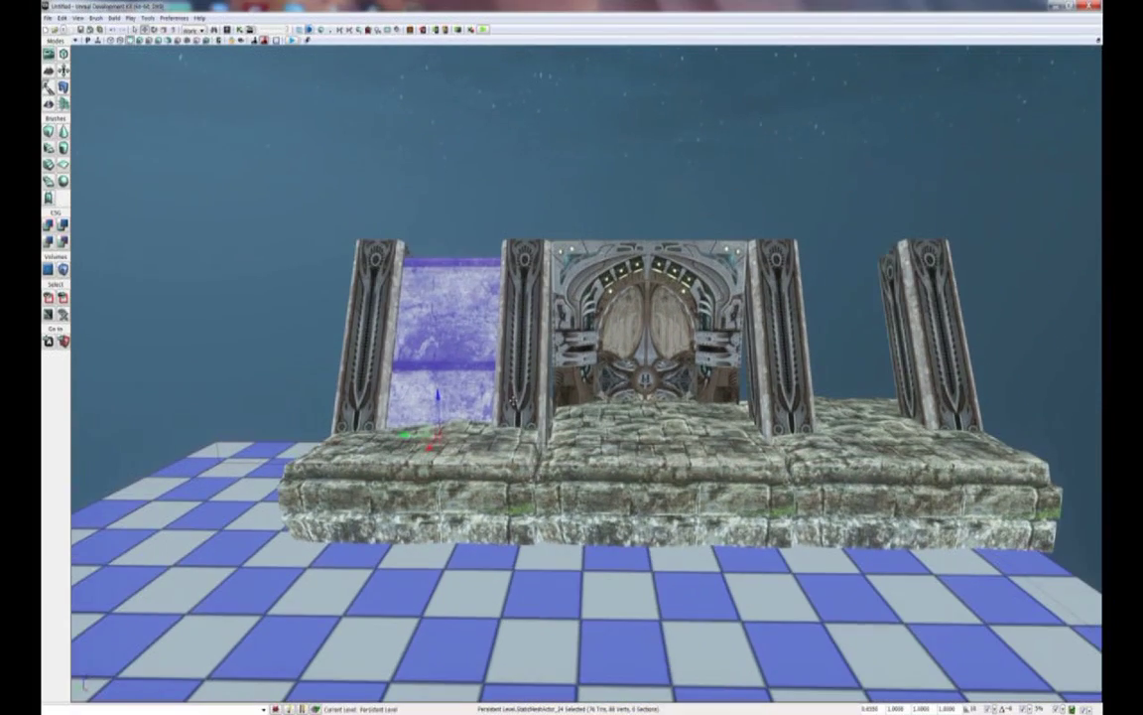
Duplicate the tilted wall panel into the gap between the two pillars on the other side of the door
left_click_drag(403, 436, 837, 436, "alt")
right_click_drag(837, 436, 890, 442)
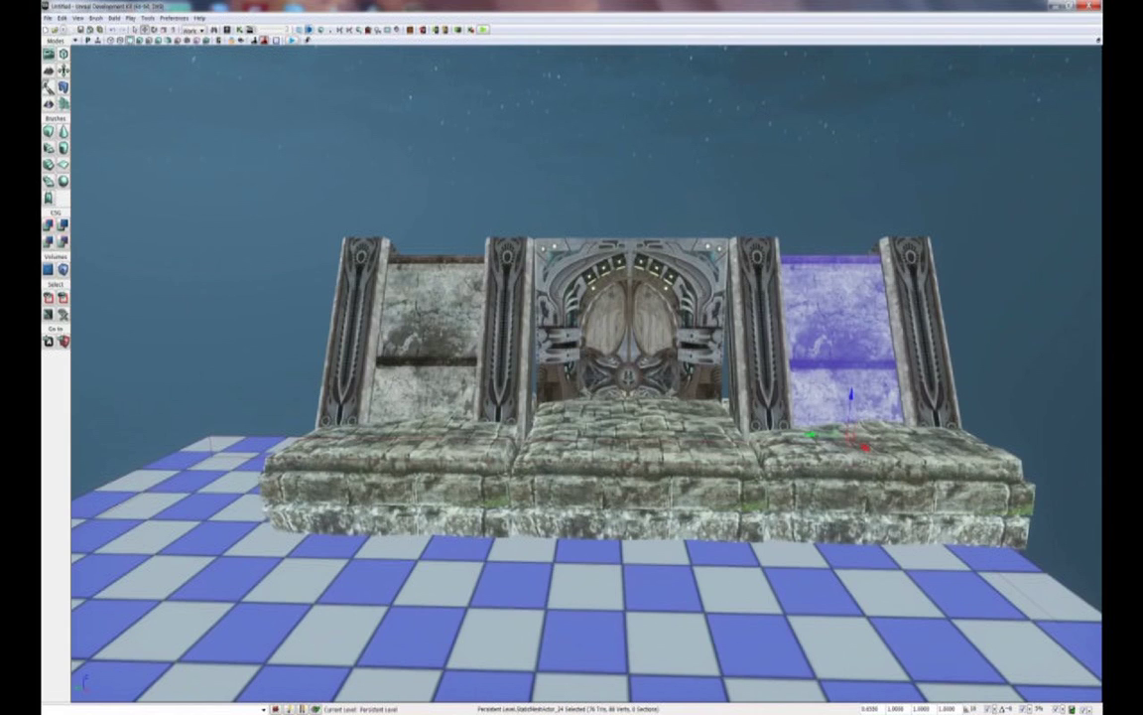
left_click_drag(463, 85, 454, 176)
right_click_drag(453, 176, 442, 265)
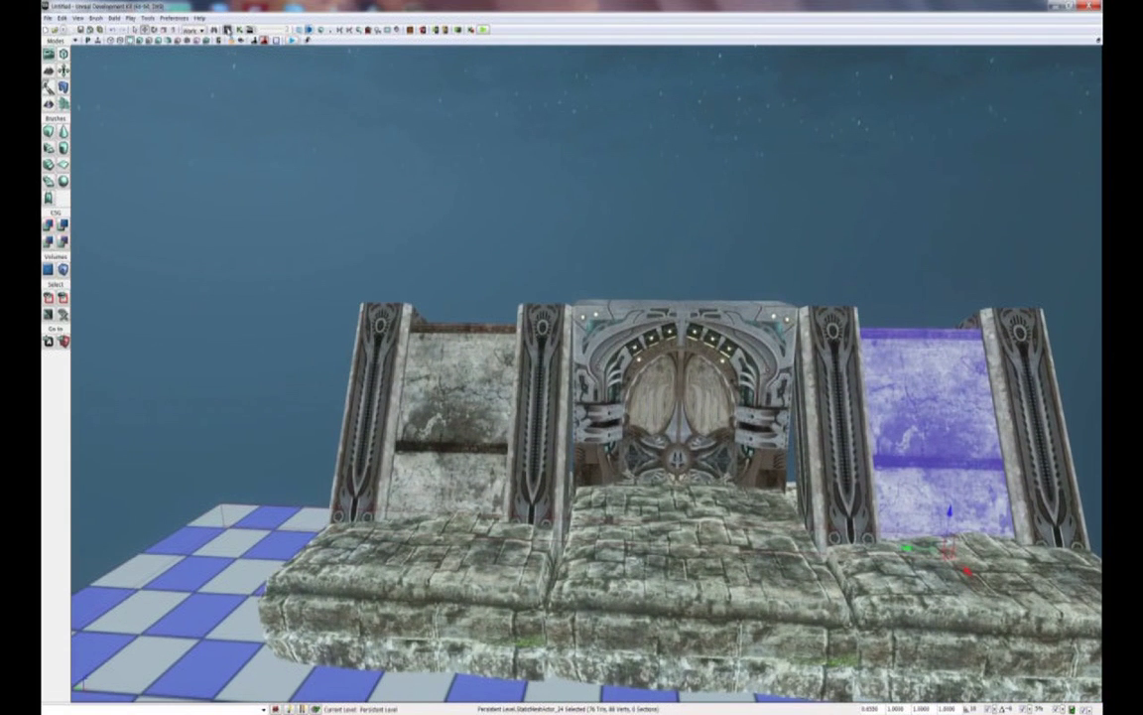
Search the mesh library for "pillar" again and place another upright tech pillar on the platform in front of the left wall panel
left_click(204, 29)
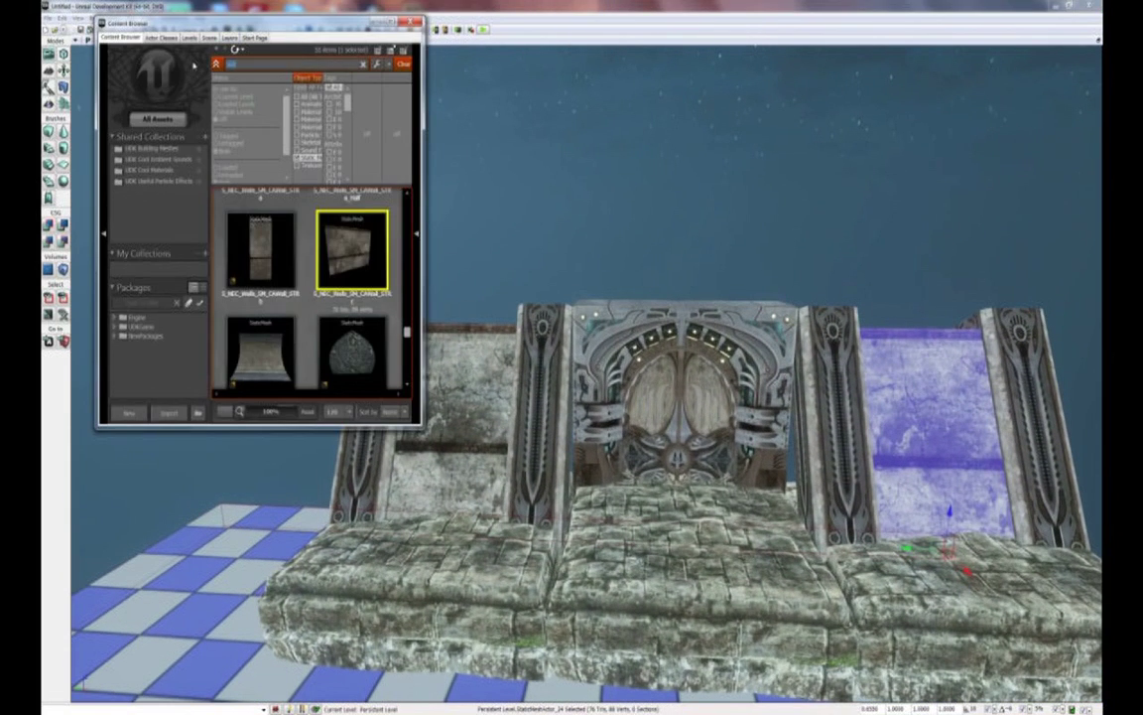
type("pil")
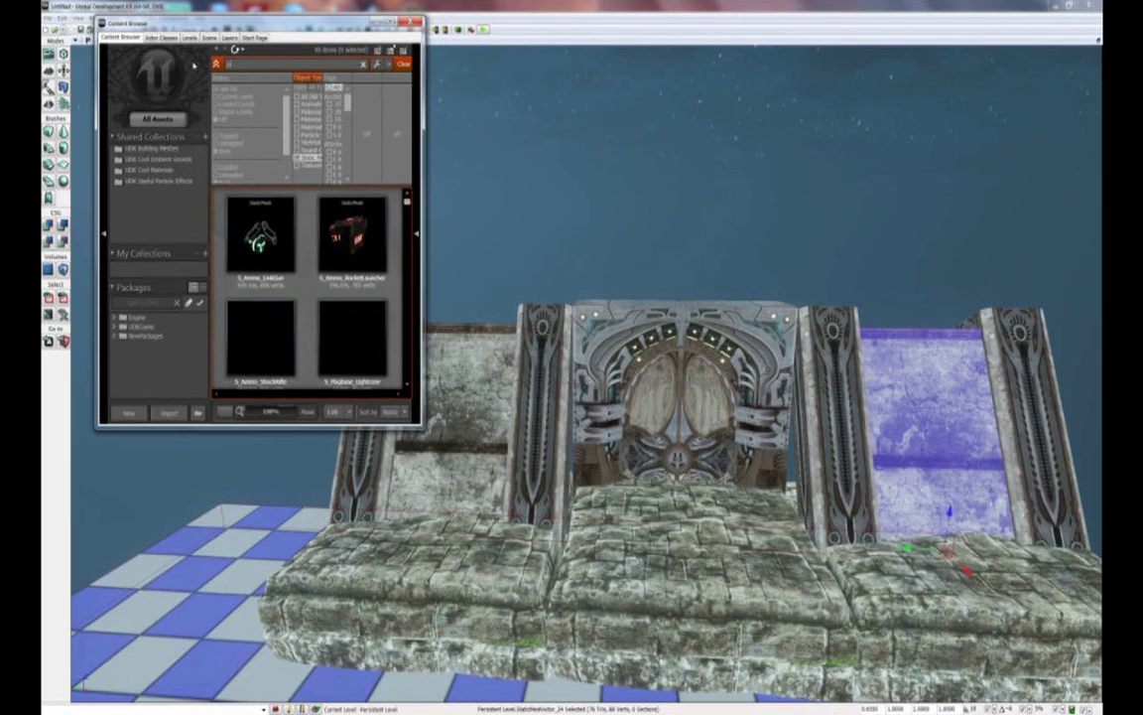
type("la")
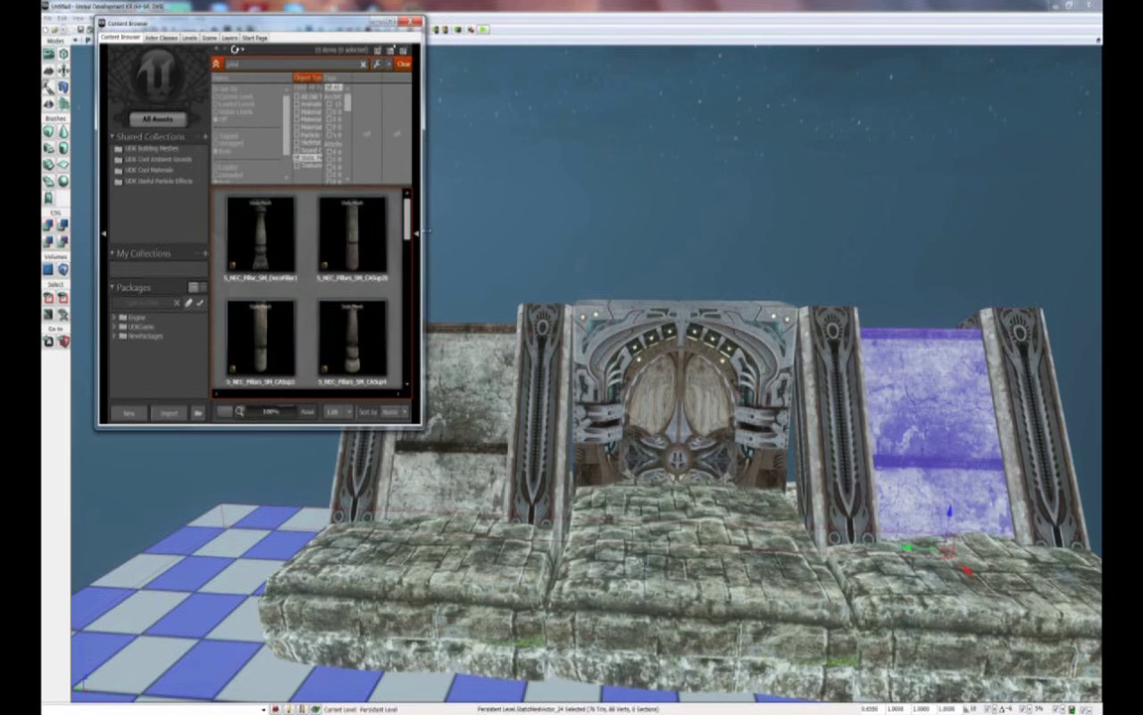
left_click_drag(408, 221, 414, 329)
left_click(358, 275)
left_click_drag(359, 275, 466, 501)
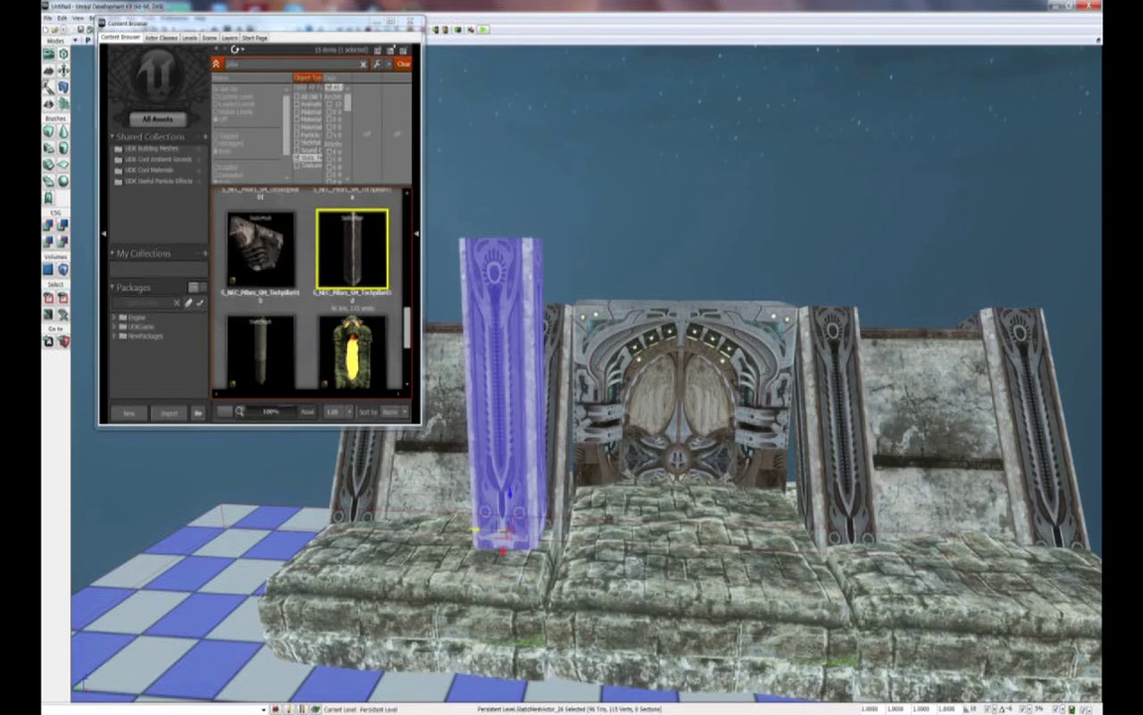
Move the upright tech pillar back and down so it lines up directly behind the tilted pillar just left of the door
left_click(376, 23)
mouse_move(558, 247)
right_mouse_down()
mouse_move(506, 280)
mouse_move(558, 264)
right_mouse_up()
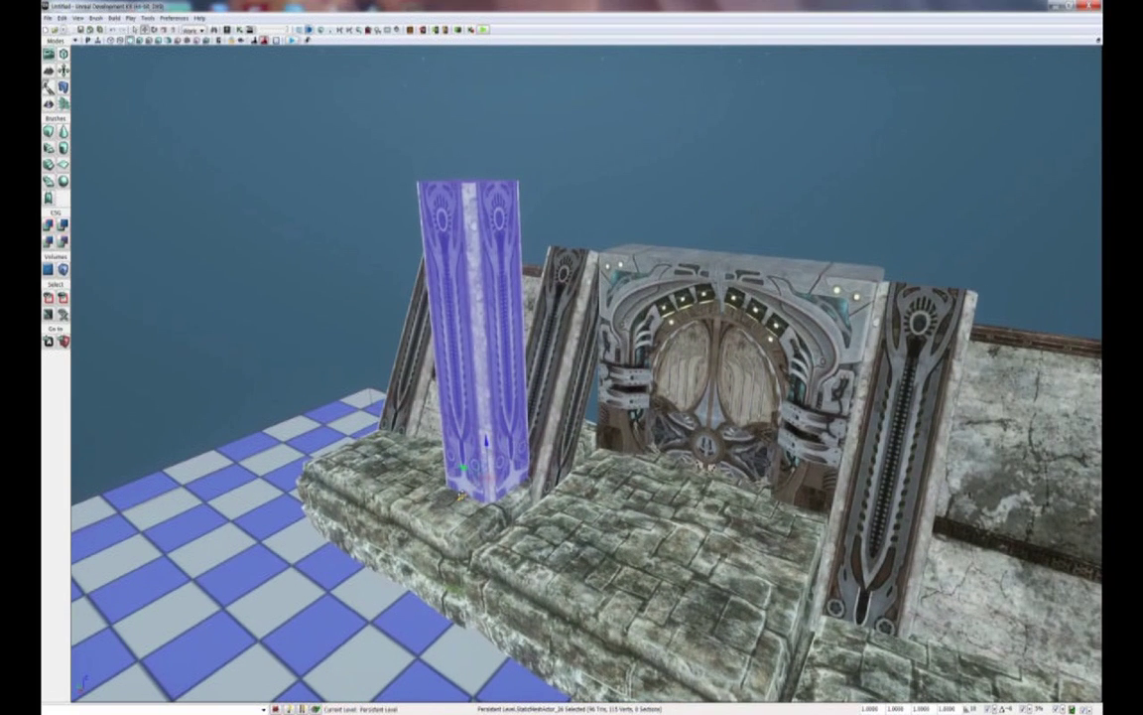
left_click_drag(477, 456, 563, 428)
mouse_move(573, 411)
right_mouse_down()
mouse_move(615, 395)
mouse_move(560, 417)
right_mouse_up()
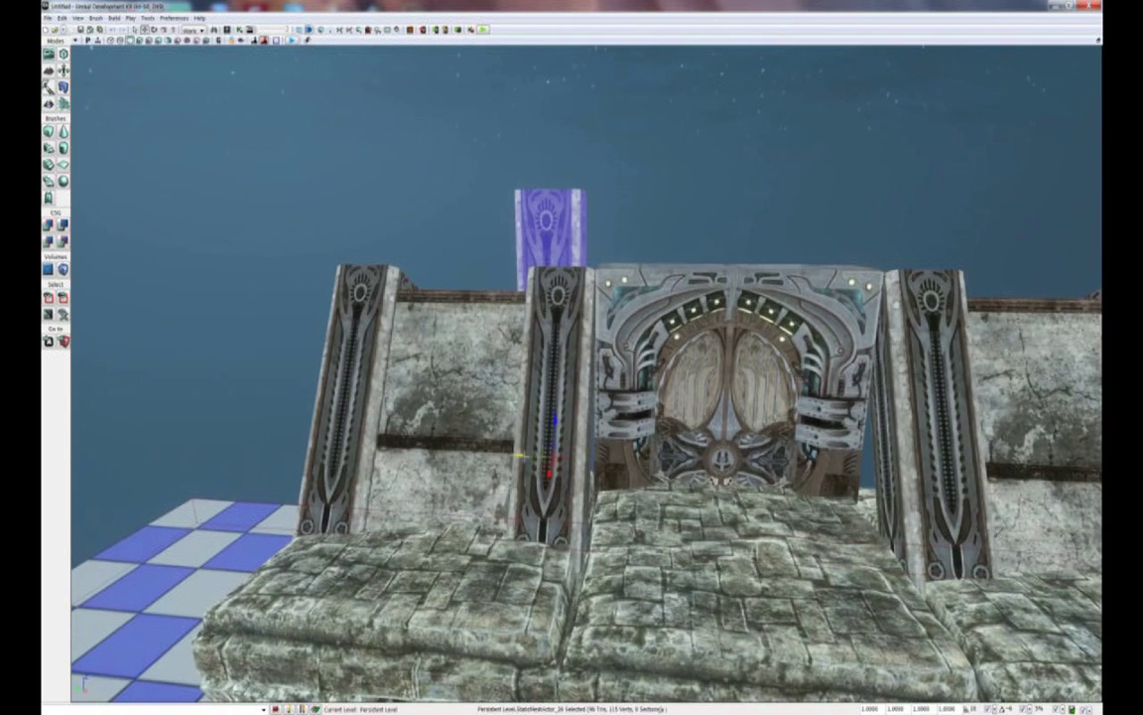
left_click_drag(518, 456, 534, 457)
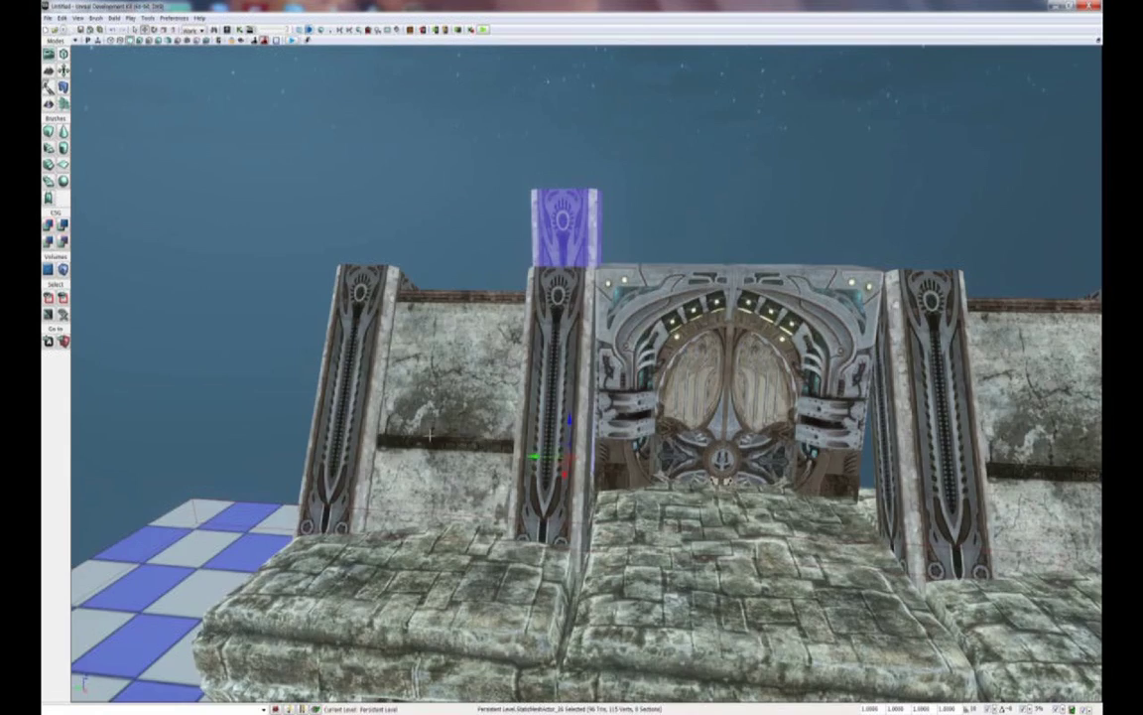
right_click_drag(430, 436, 470, 444)
left_click_drag(594, 584, 609, 603)
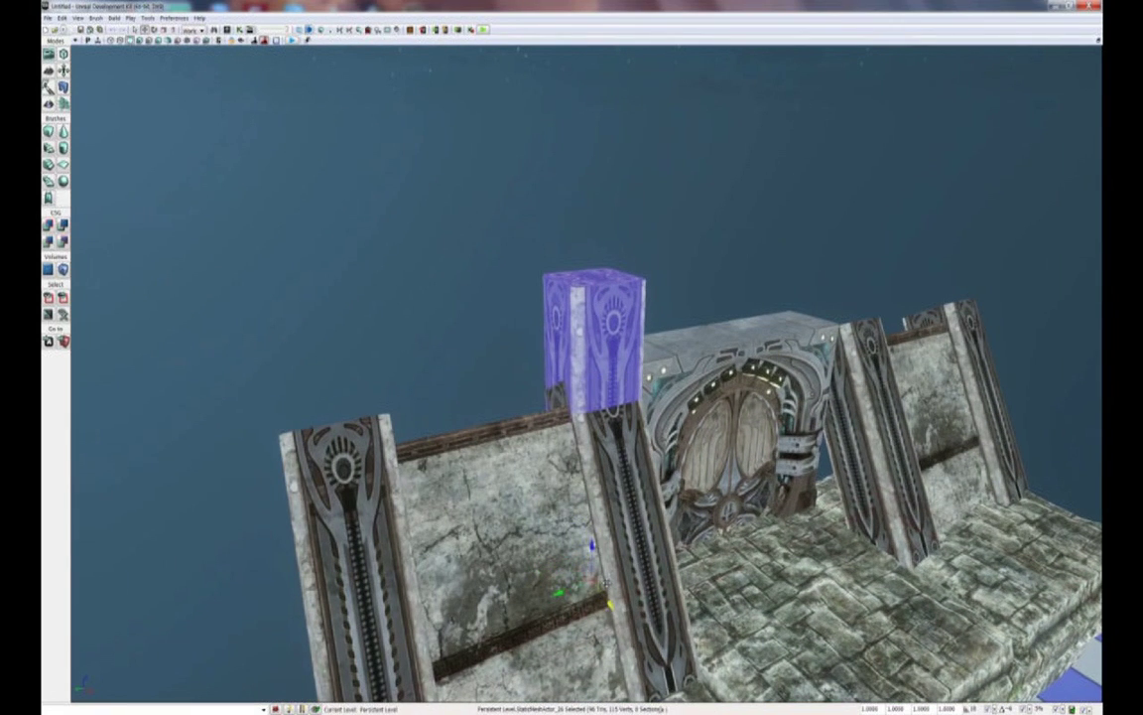
right_click_drag(608, 584, 544, 552)
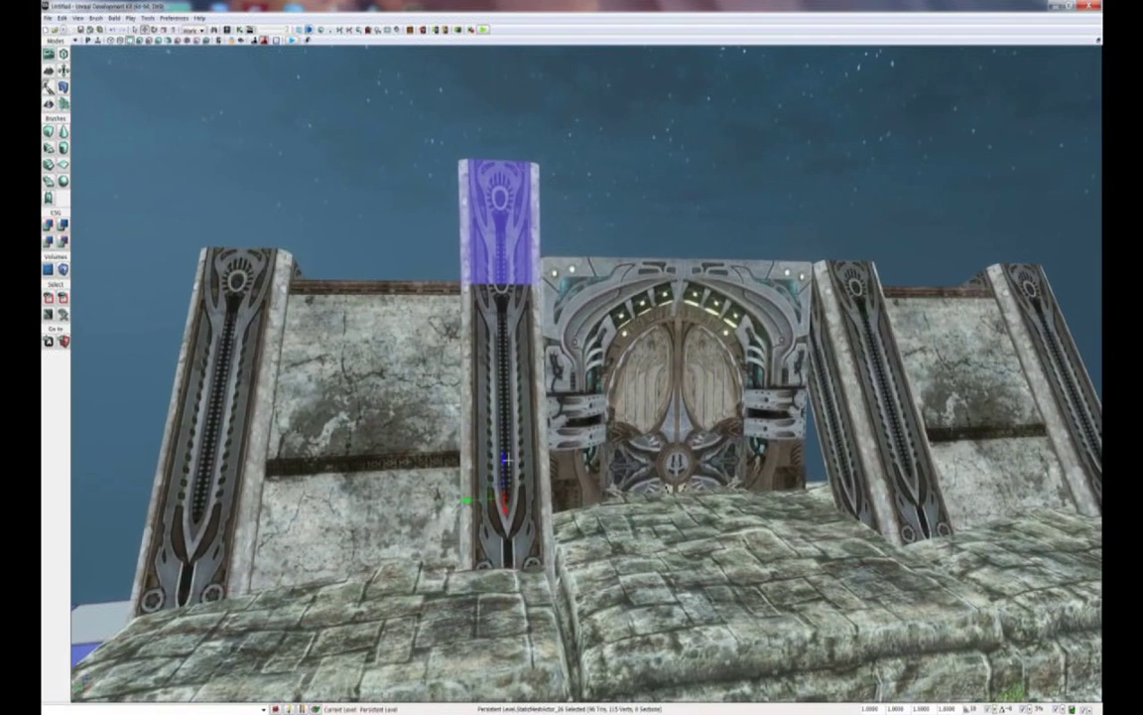
left_click_drag(505, 456, 504, 479)
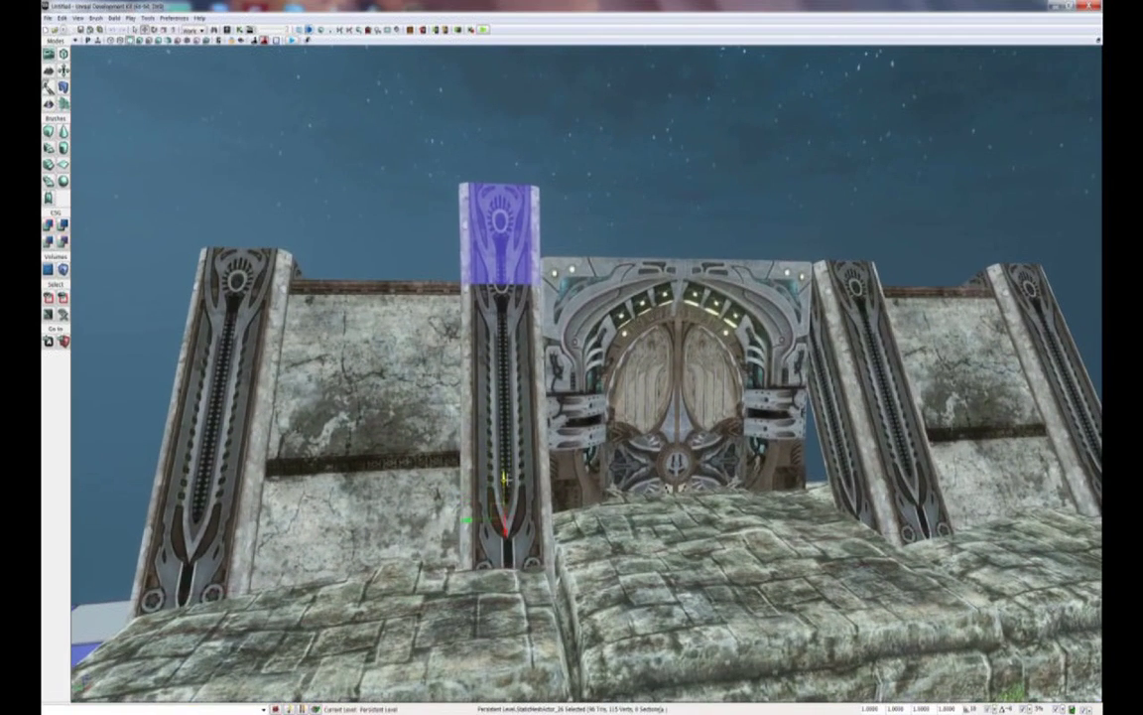
left_click_drag(451, 437, 433, 536)
middle_click_drag(434, 536, 488, 474)
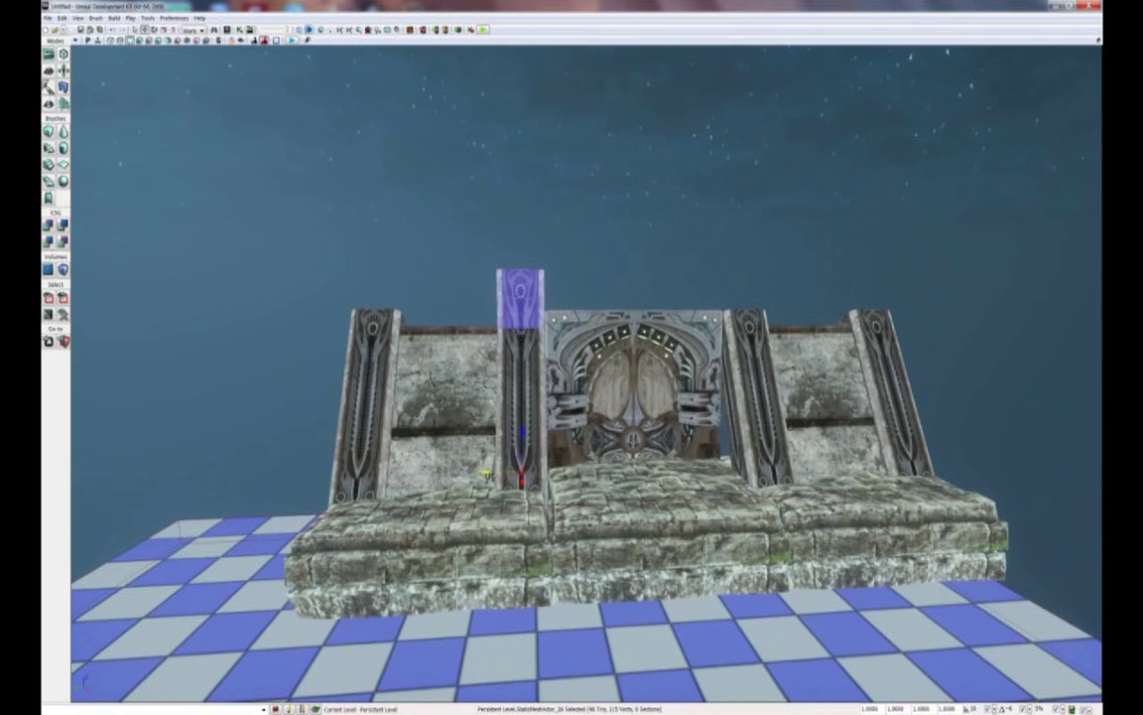
Duplicate the upright pillar along the facade so that one copy stands behind each of the remaining tilted pillars
left_click_drag(487, 475, 703, 466)
right_click_drag(703, 466, 775, 466)
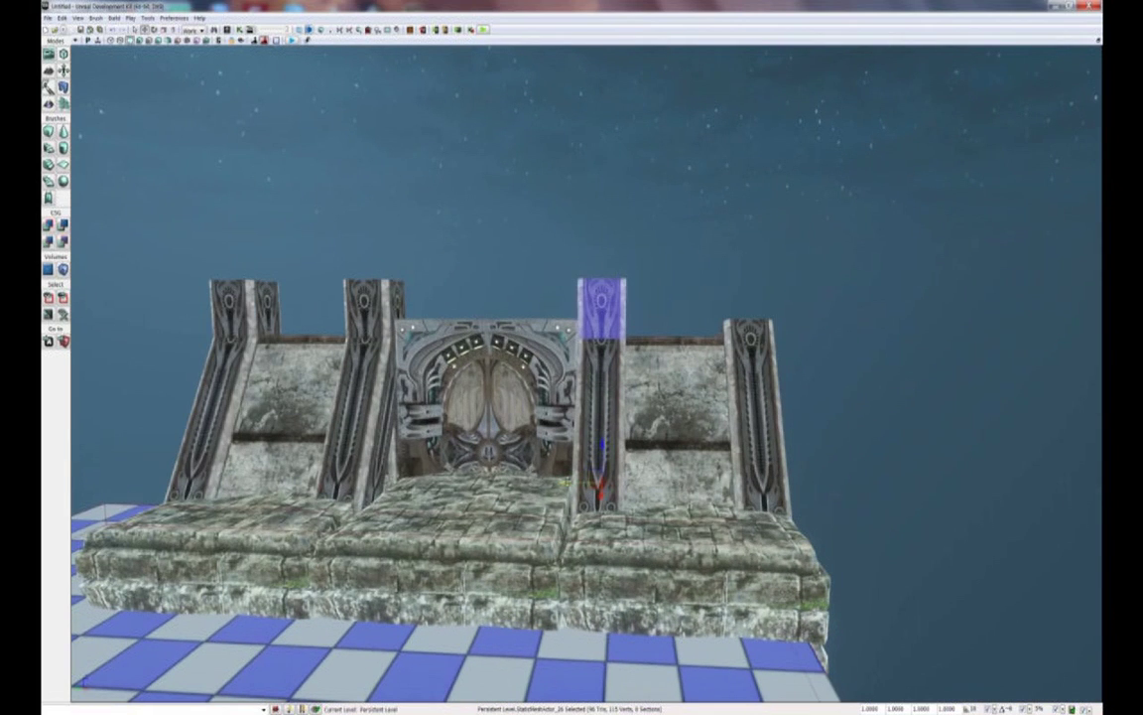
left_click_drag(565, 483, 705, 484, "alt")
left_click_drag(585, 462, 584, 526)
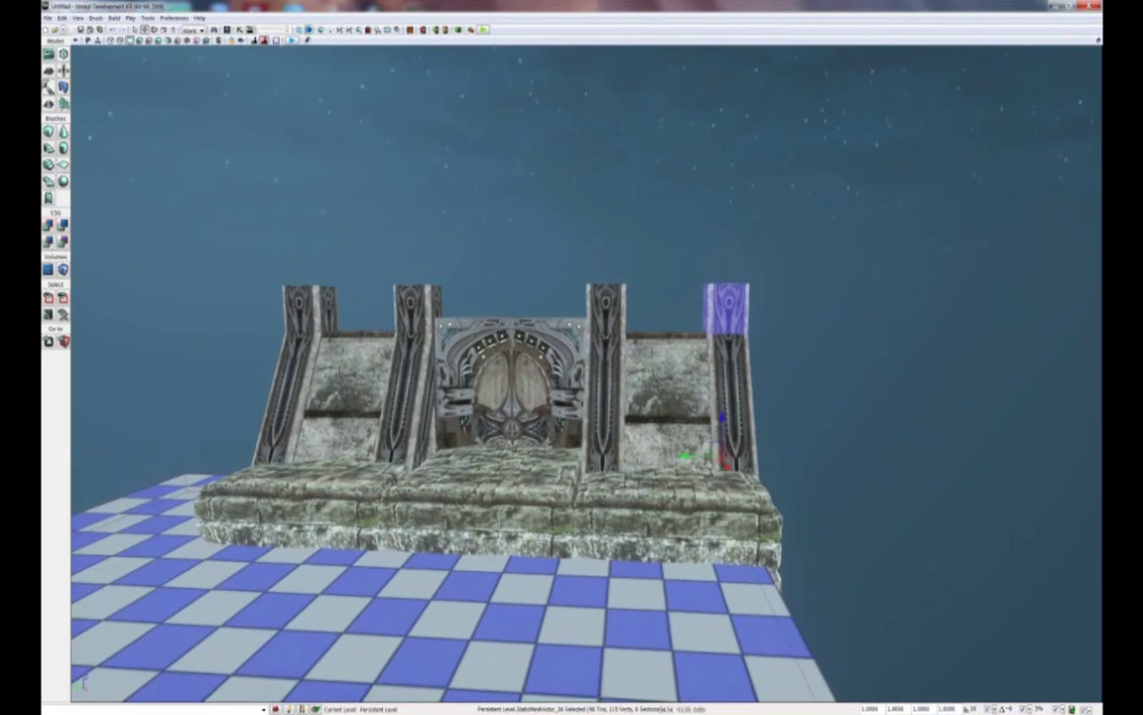
right_click_drag(583, 526, 577, 554)
left_click_drag(576, 554, 579, 537)
Select all four upright pillars and duplicate them straight up to stack a second pillar on each
left_click(399, 260)
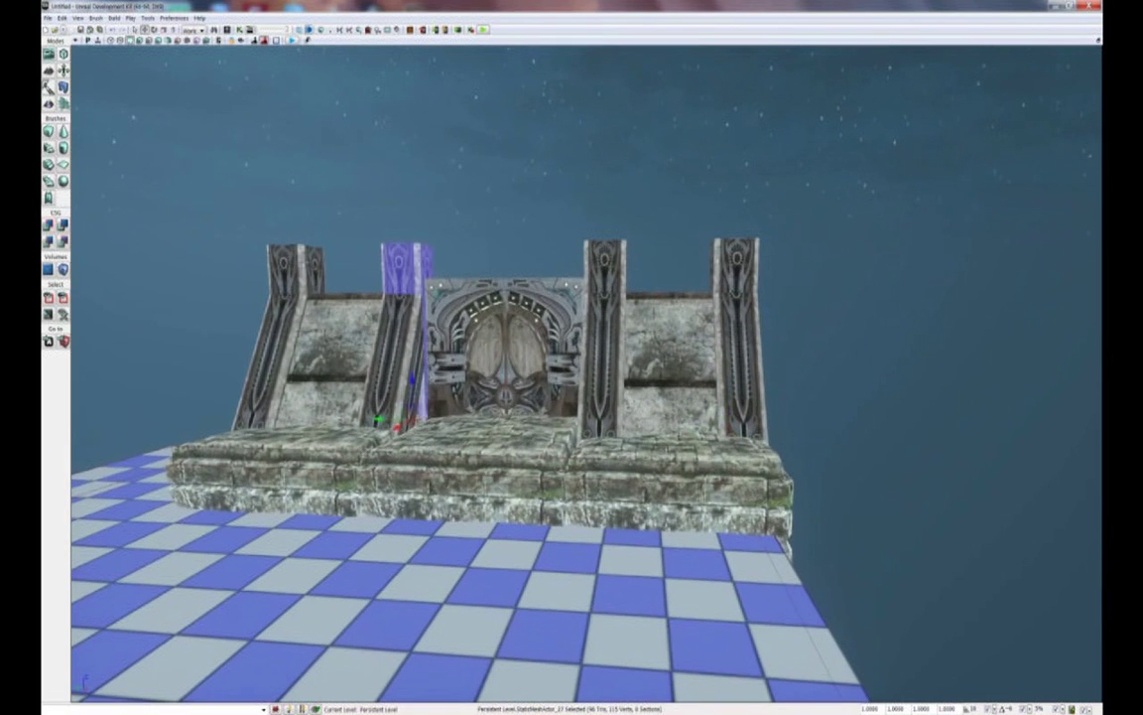
left_click(296, 260, "ctrl")
left_click(609, 260, "ctrl")
left_click(737, 260, "ctrl")
right_click_drag(563, 371, 569, 405)
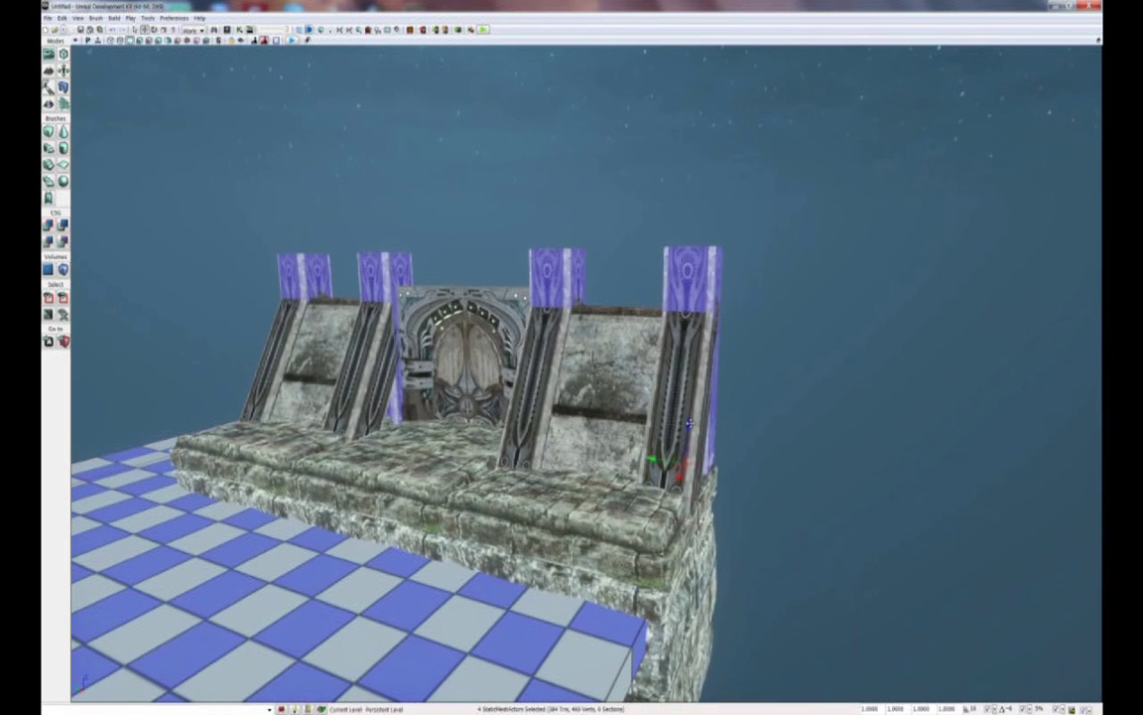
left_click_drag(687, 424, 692, 203)
right_click_drag(576, 350, 546, 328)
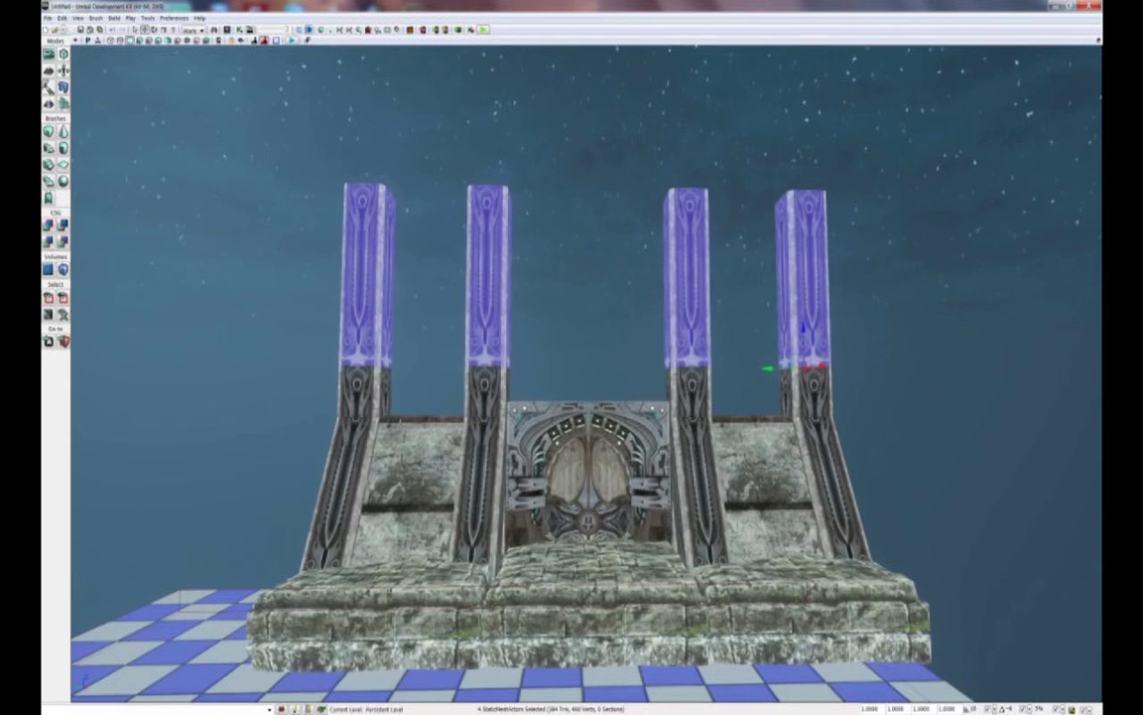
Search the mesh library for "wall" and place the S_NEC_Walls_SM_CAWall_STRa arch above the left wall panel
left_click(415, 461)
left_click(772, 435)
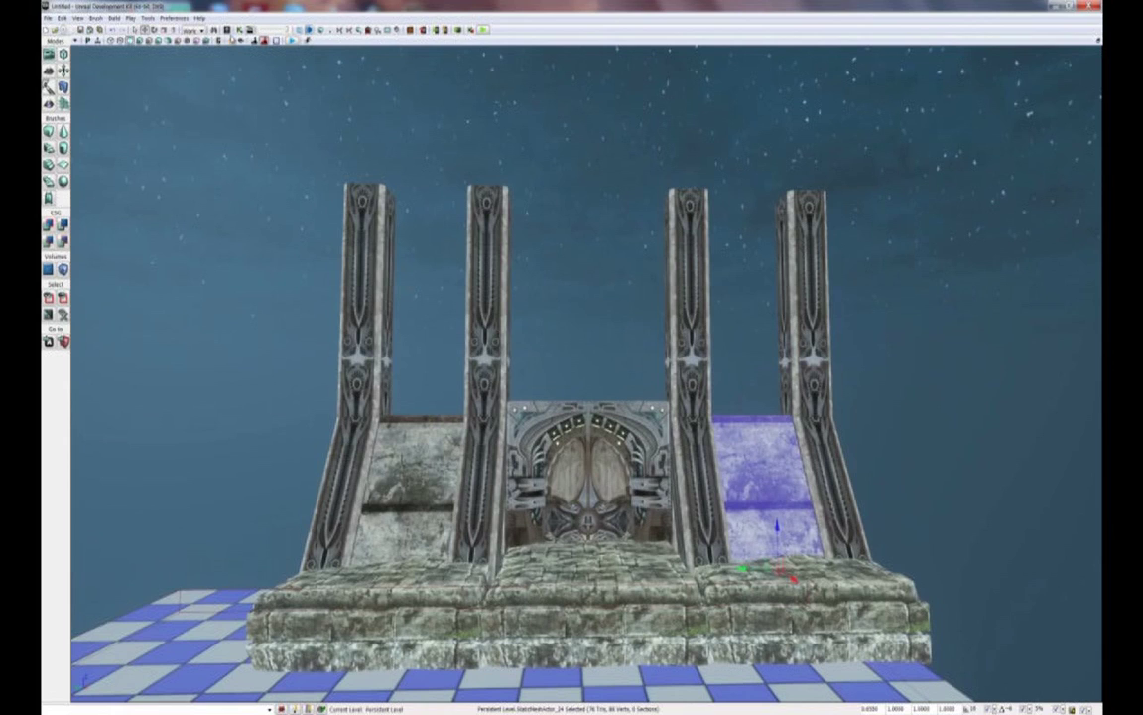
left_click(230, 33)
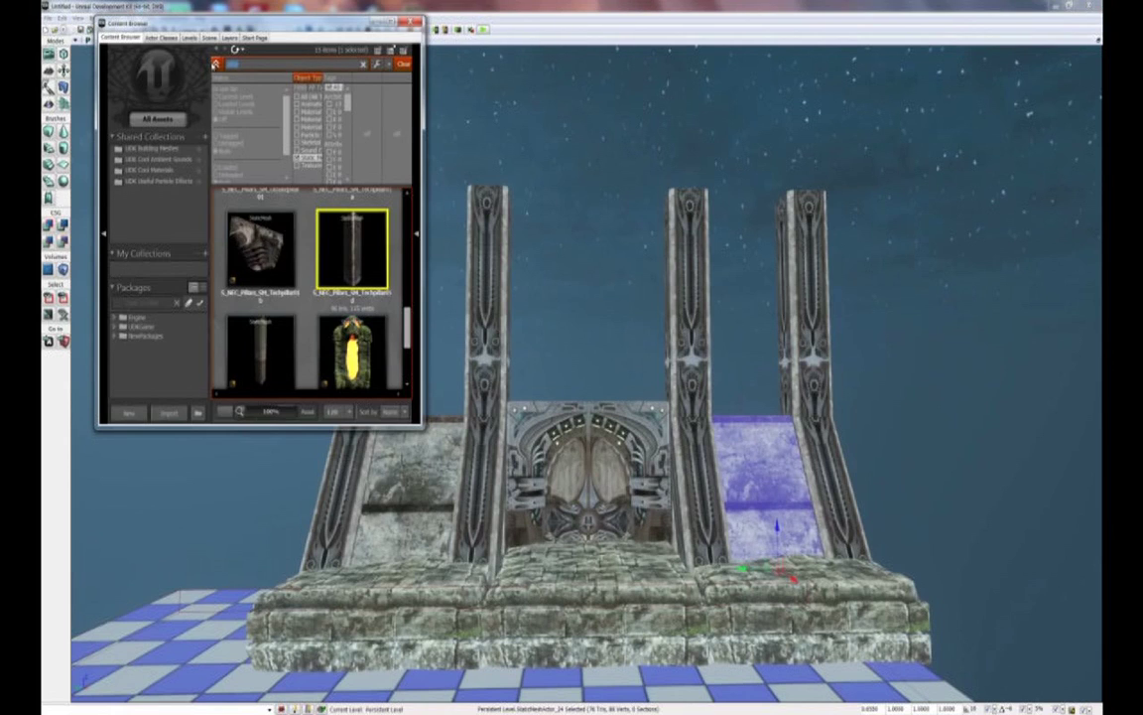
type("wall")
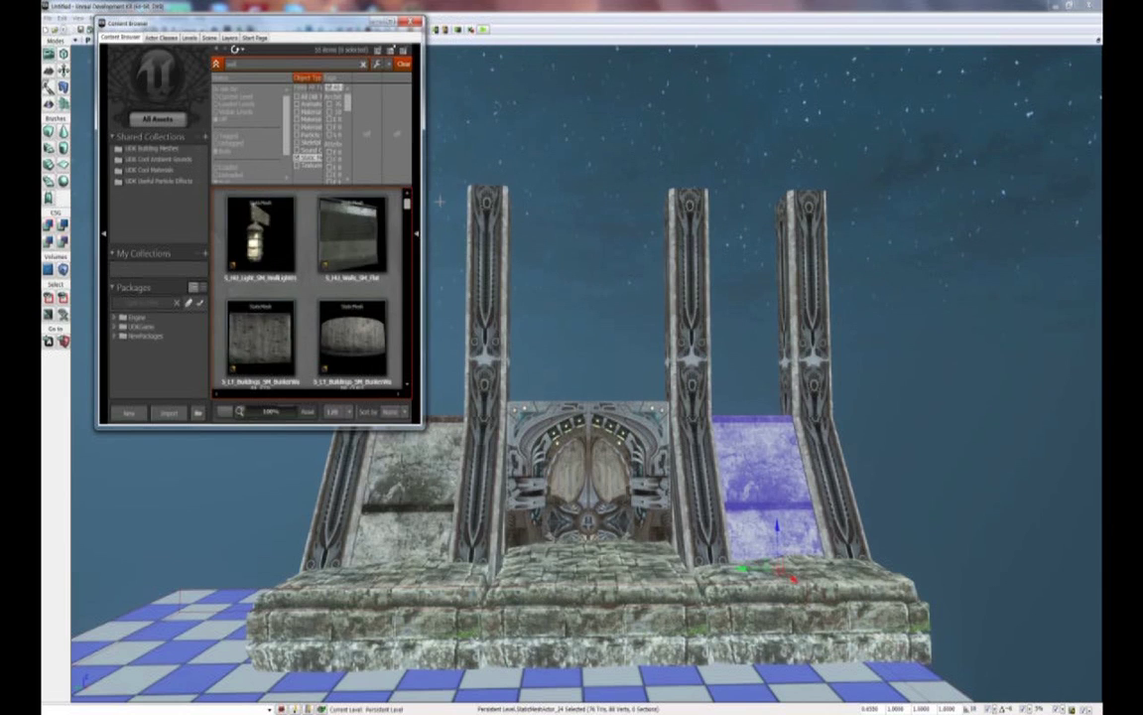
scroll(401, 216, "down", 2)
scroll(307, 287, "down", 10)
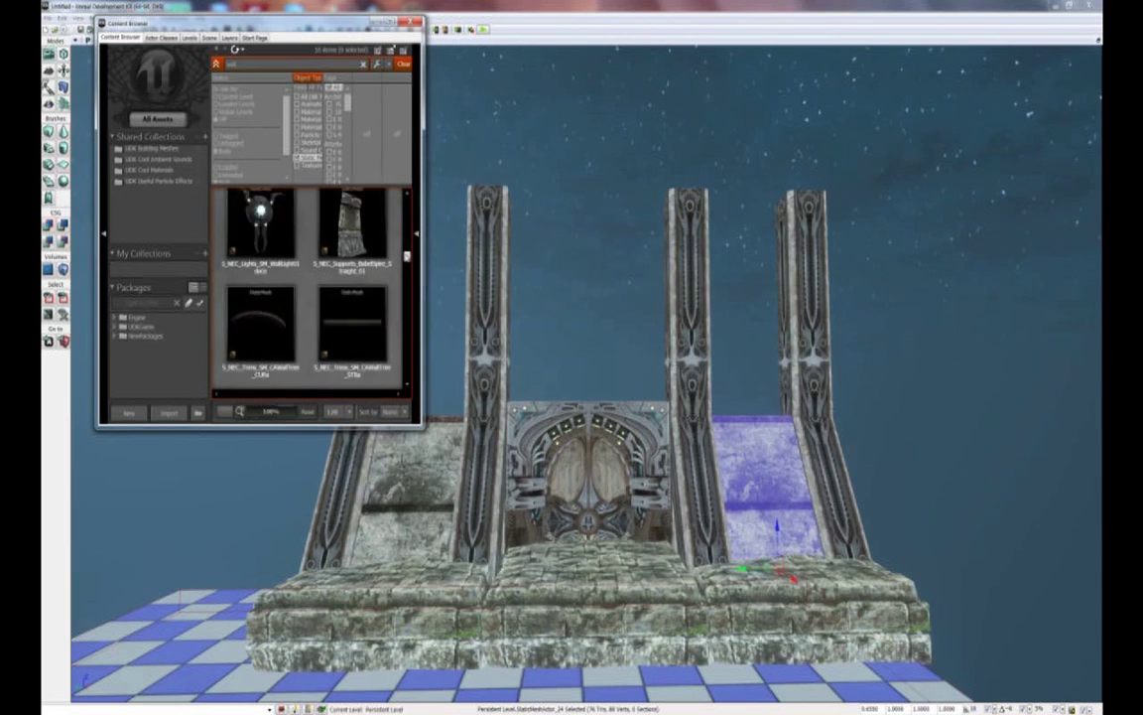
scroll(307, 288, "down", 10)
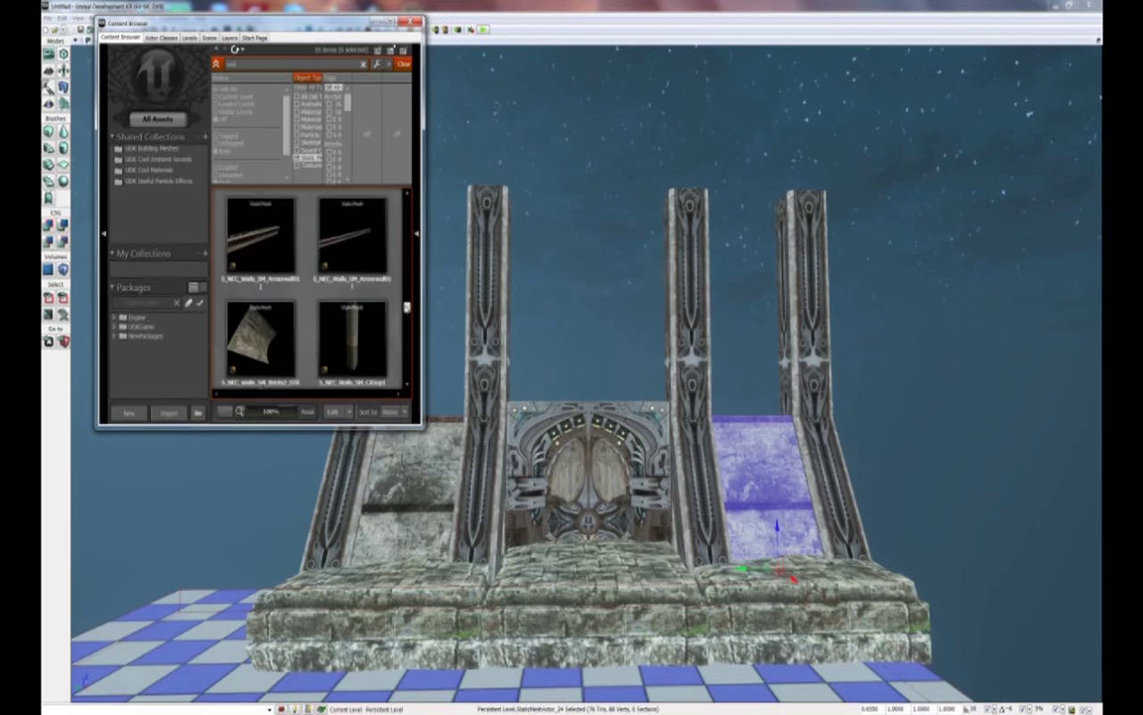
scroll(307, 288, "down", 1)
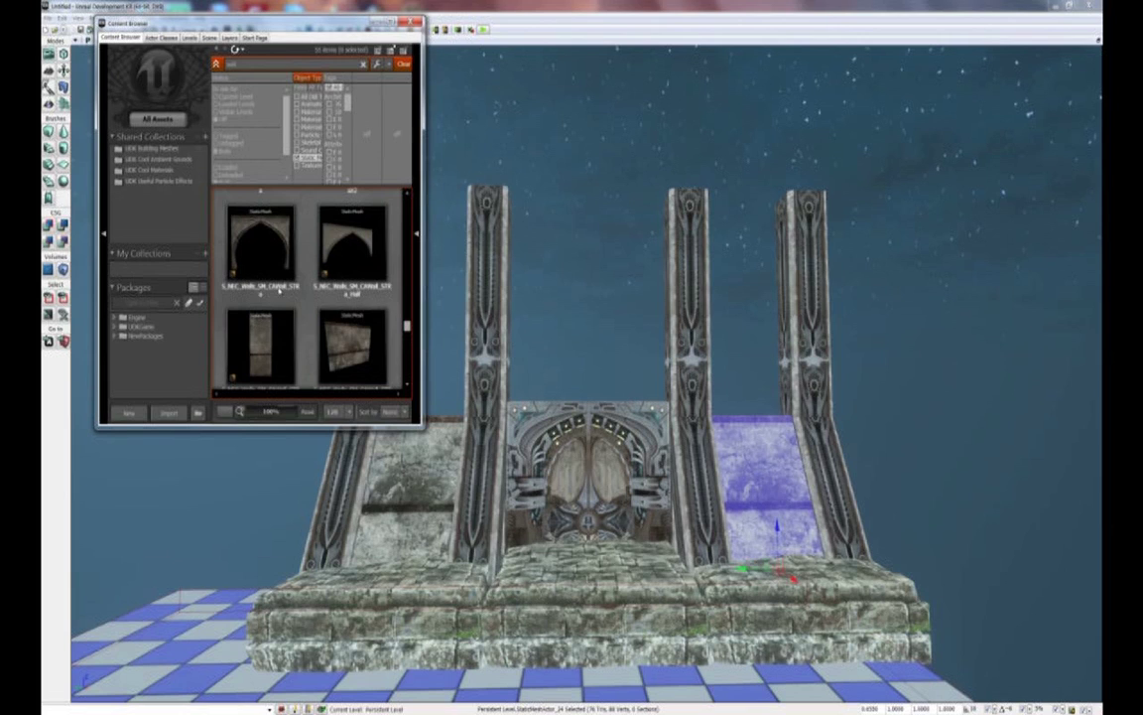
left_click(283, 238)
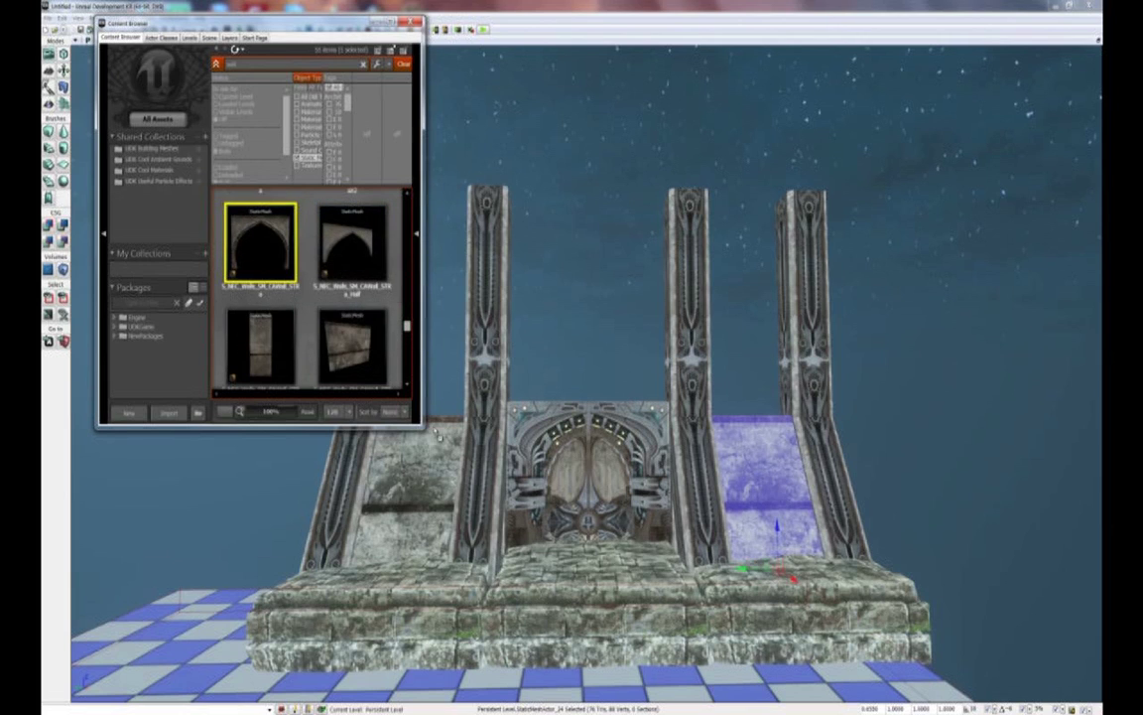
left_click_drag(444, 437, 442, 433)
left_click(410, 25)
Rotate the arch to face the front of the facade and move it back between the upright pillars left of the door
right_click_drag(516, 268, 518, 310)
key("space")
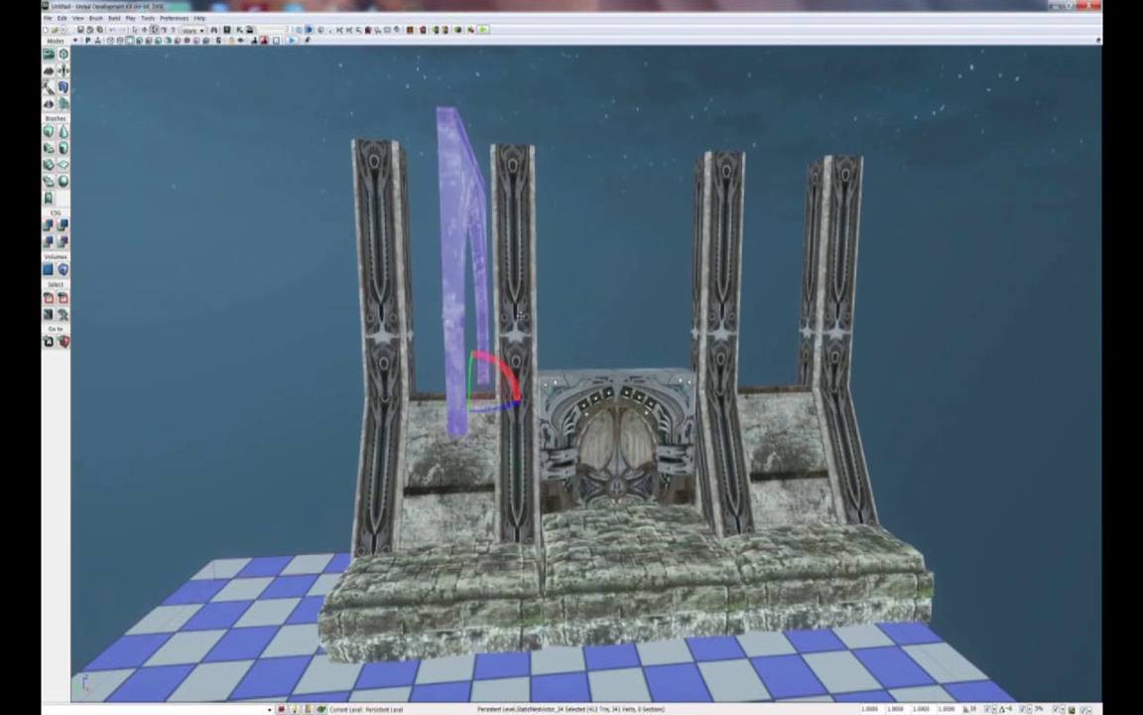
left_click_drag(498, 409, 609, 407)
key("space")
key("space")
right_click_drag(610, 407, 544, 385)
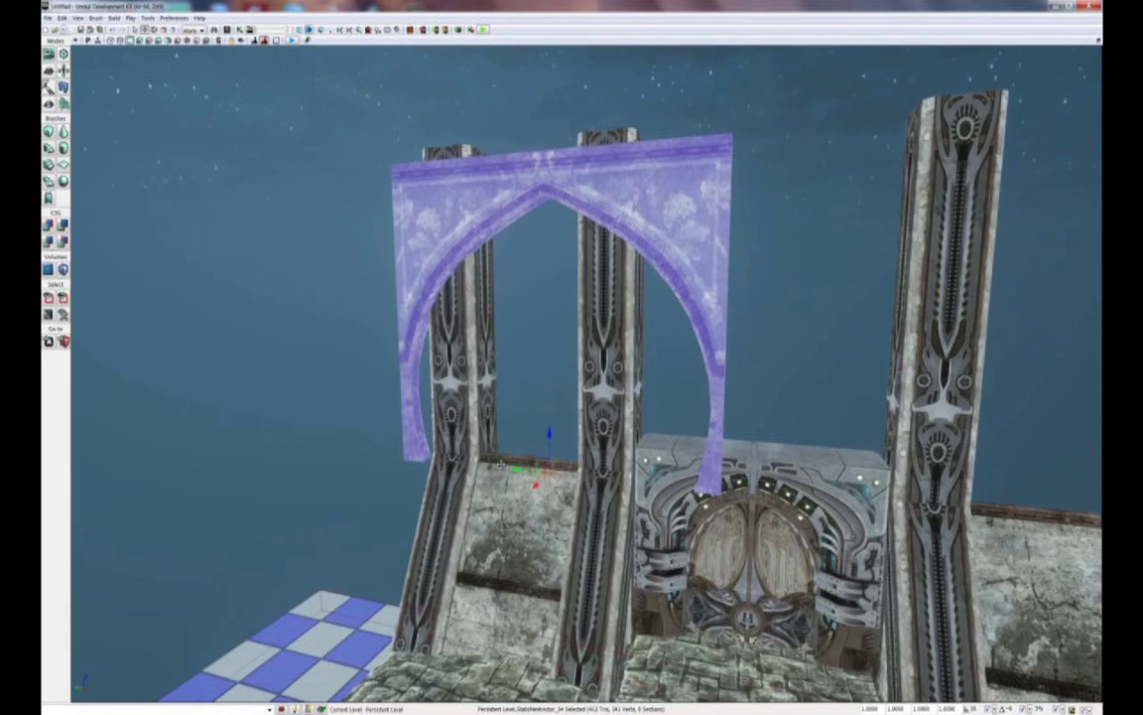
left_click_drag(537, 480, 542, 478)
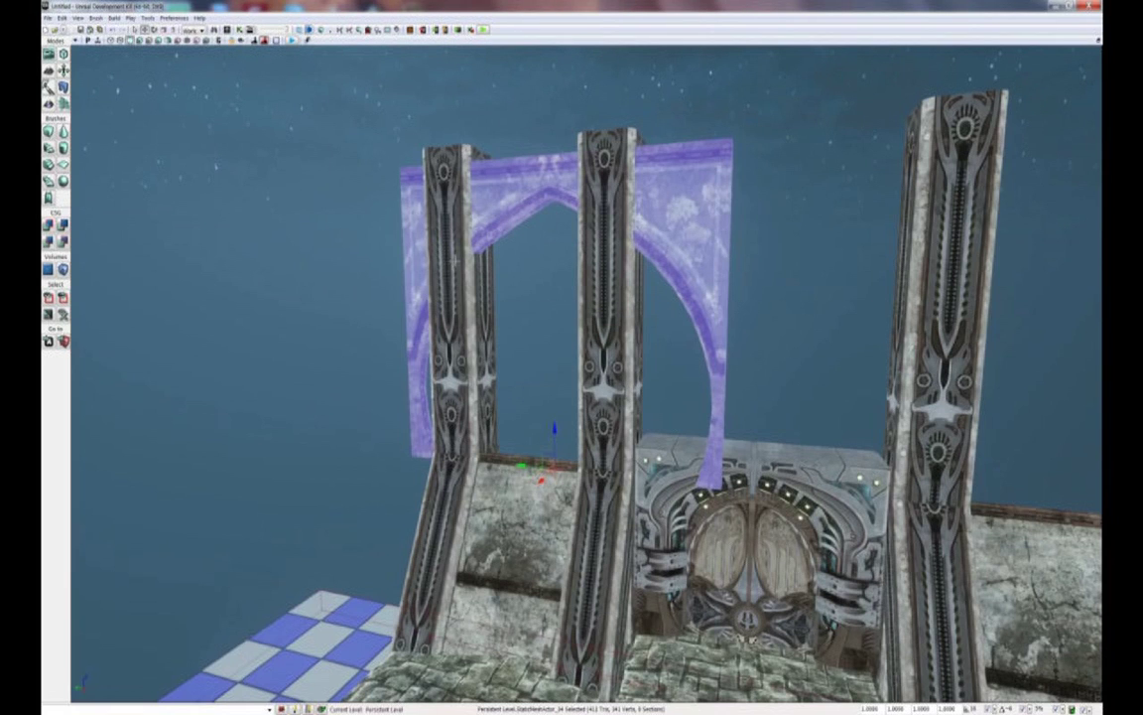
mouse_move(570, 337)
right_mouse_down()
mouse_move(630, 343)
mouse_move(571, 339)
right_mouse_up()
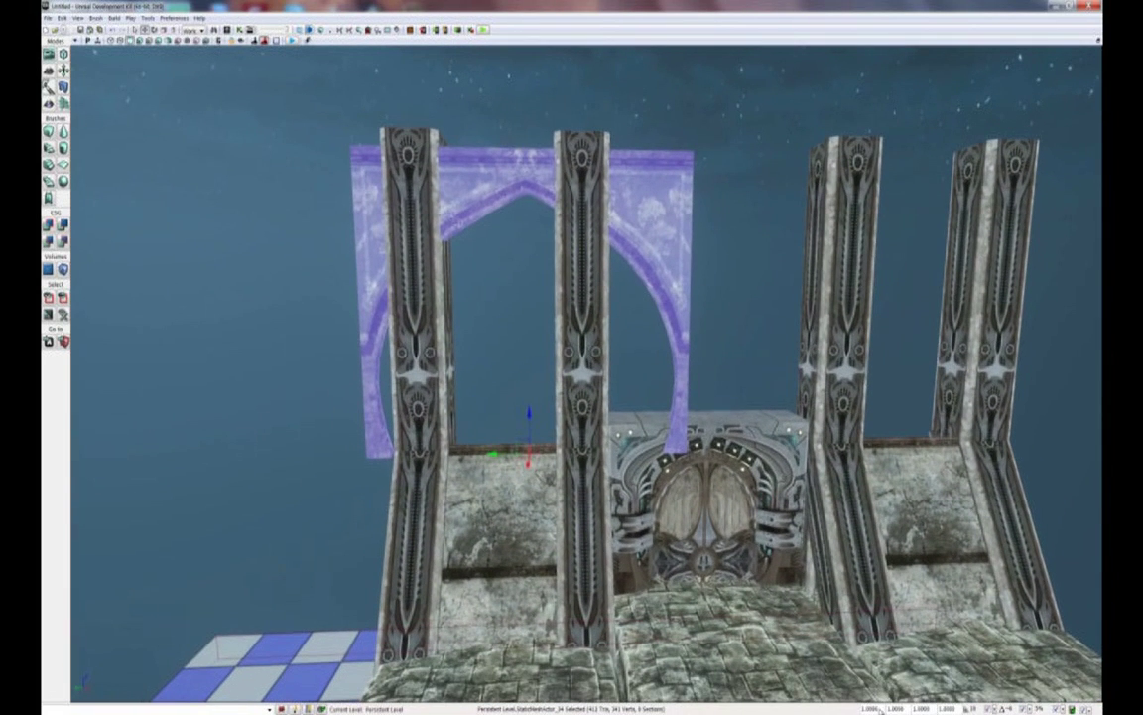
Scale the arch uniformly to 0.5, centre it between the two left pillars and lower it slightly above the wall panel
left_click(869, 709)
type(".5")
key("Return")
right_click_drag(515, 401, 515, 401)
left_click_drag(523, 431, 490, 432)
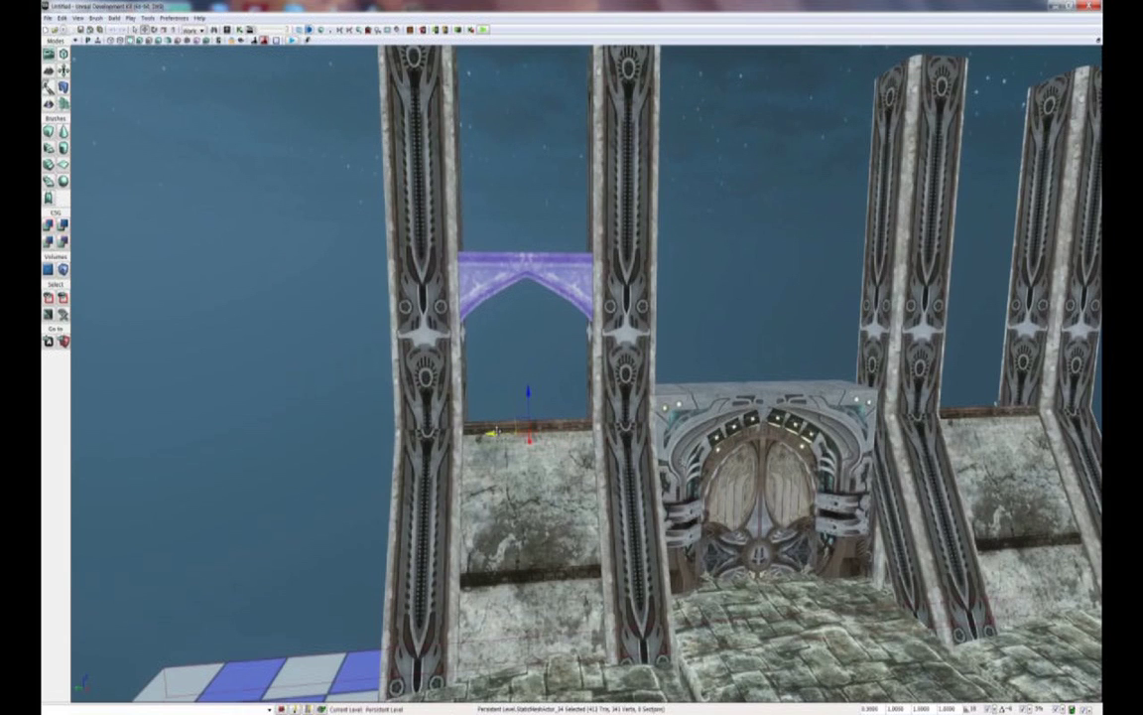
right_click_drag(517, 350, 514, 313)
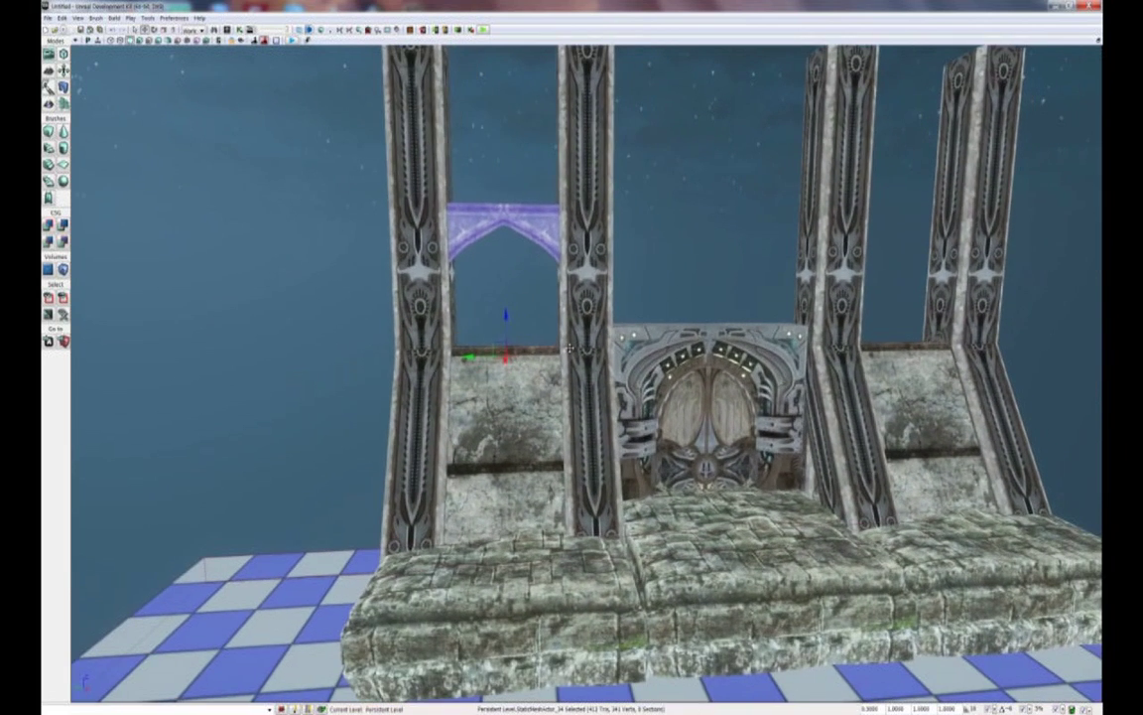
left_click_drag(505, 316, 505, 330)
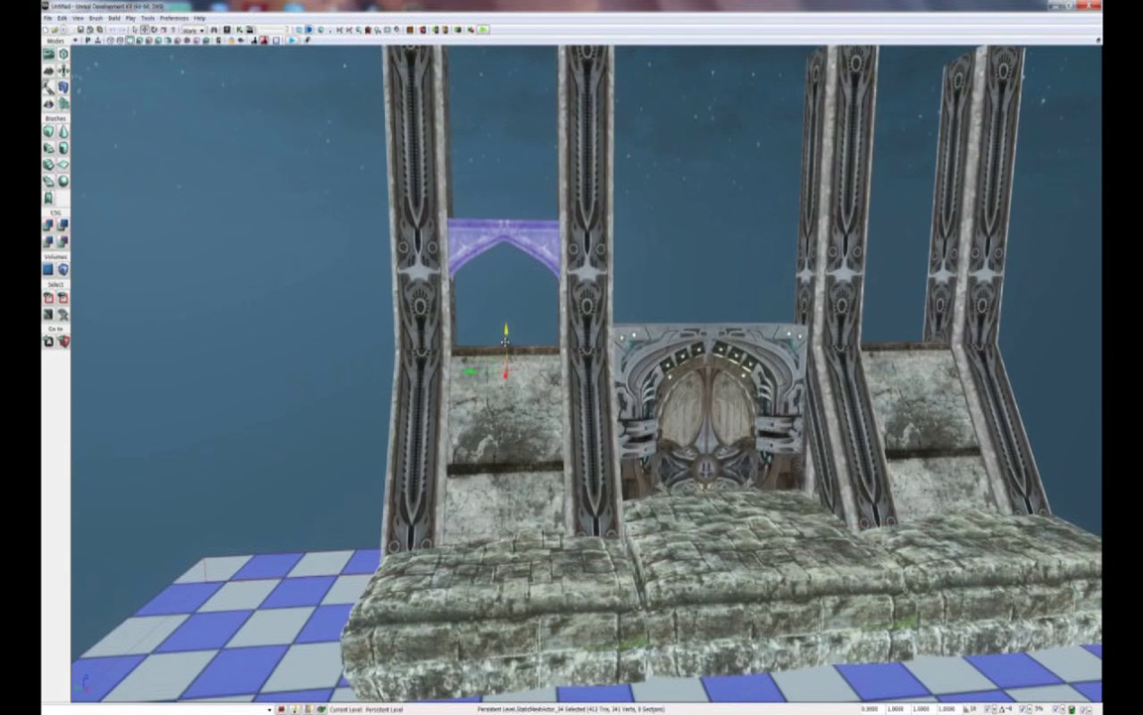
right_click_drag(455, 325, 485, 331)
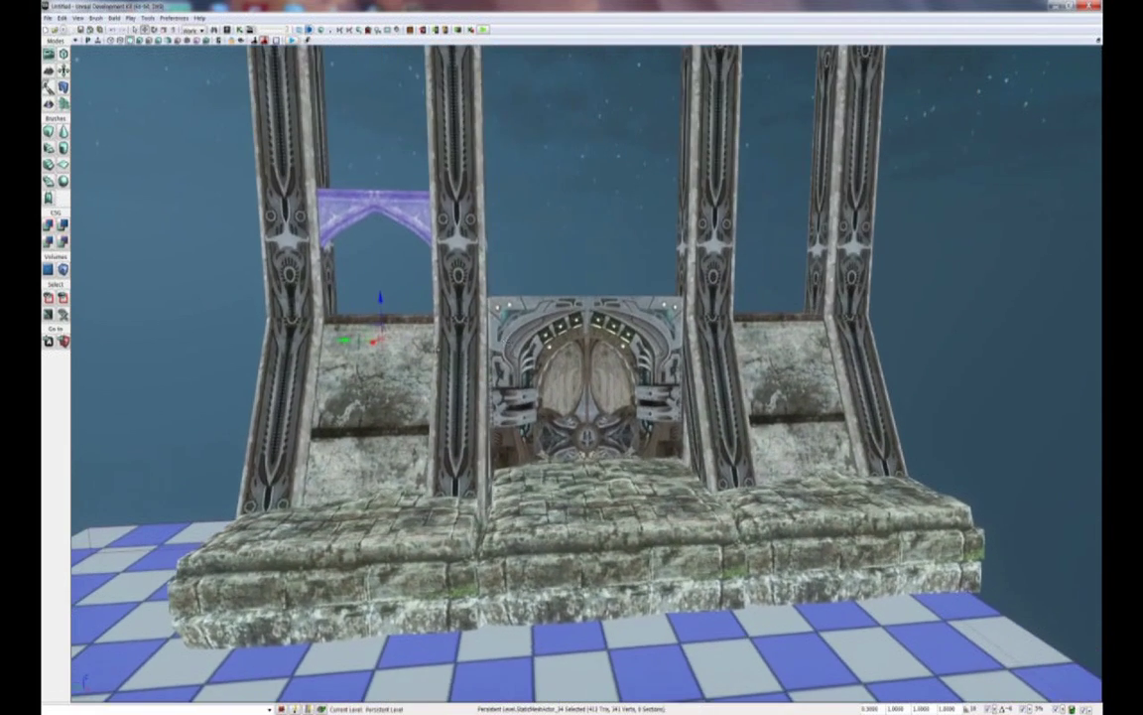
Duplicate the small arch into the gap between the two pillars on the right side of the door
left_click_drag(317, 306, 726, 288)
right_click_drag(725, 288, 611, 320)
left_click_drag(525, 376, 550, 373)
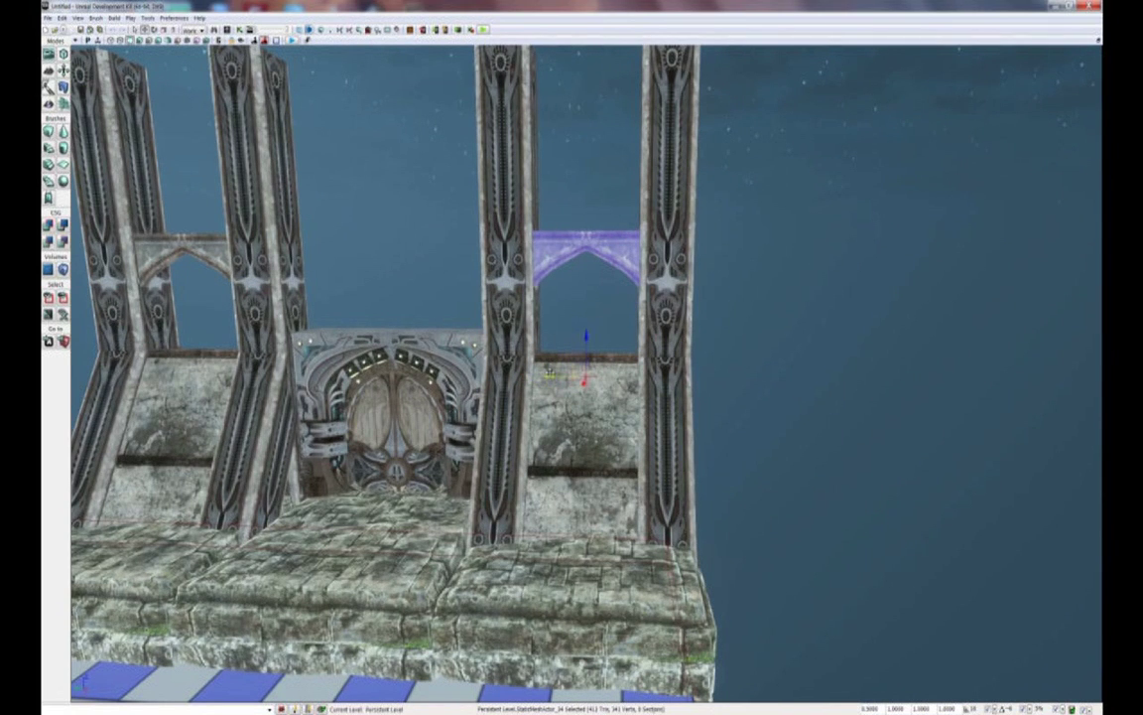
right_click_drag(551, 375, 615, 375)
left_click_drag(427, 372, 455, 364)
right_click_drag(452, 368, 478, 295)
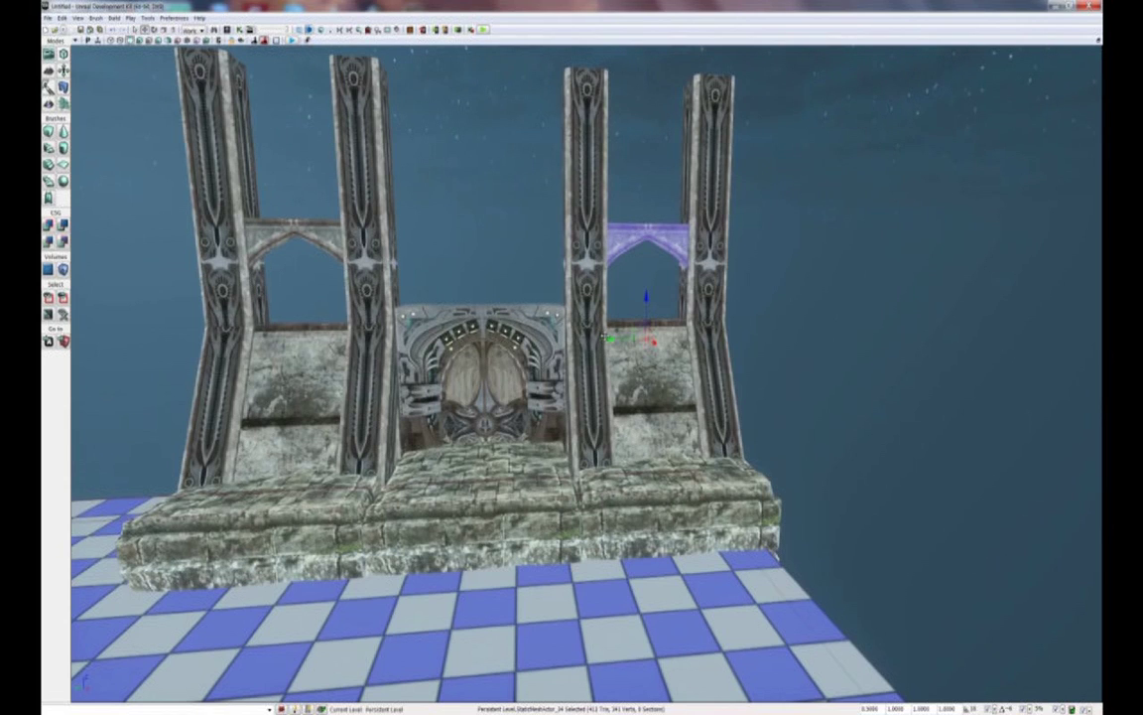
Duplicate the arch above the door, set its width scale to 1.5, centre it between the inner pillars and push it slightly back
left_click_drag(613, 340, 477, 332)
right_click_drag(506, 320, 526, 289)
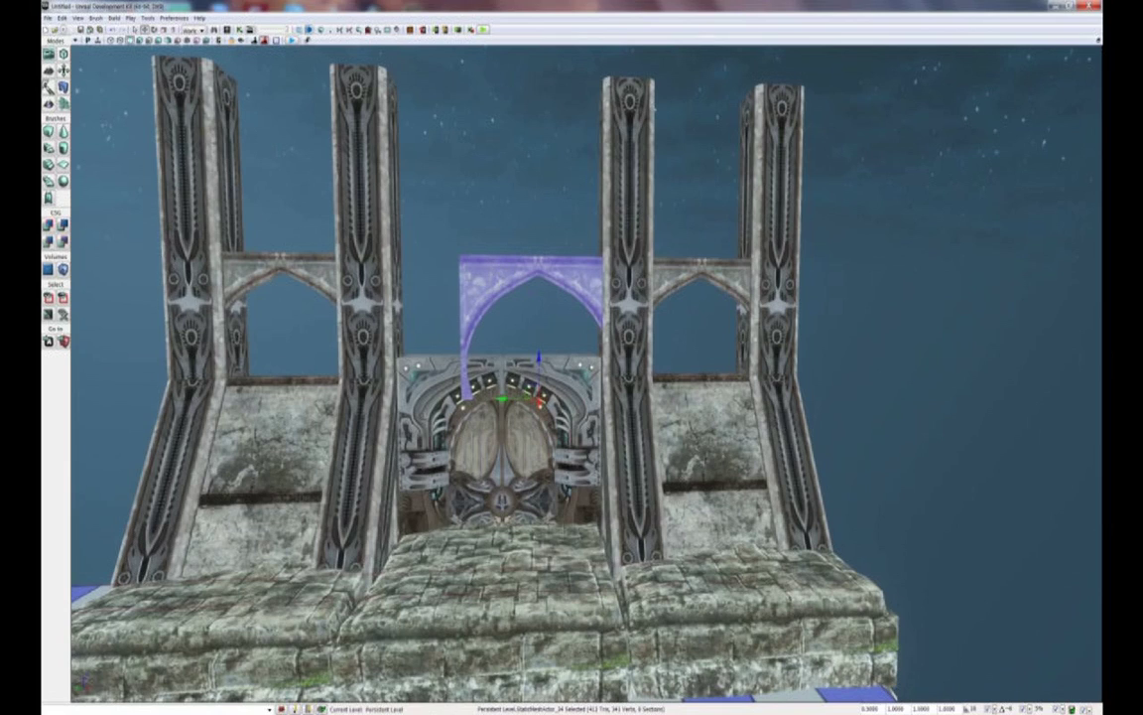
double_click(906, 709)
type("1.5")
key("Return")
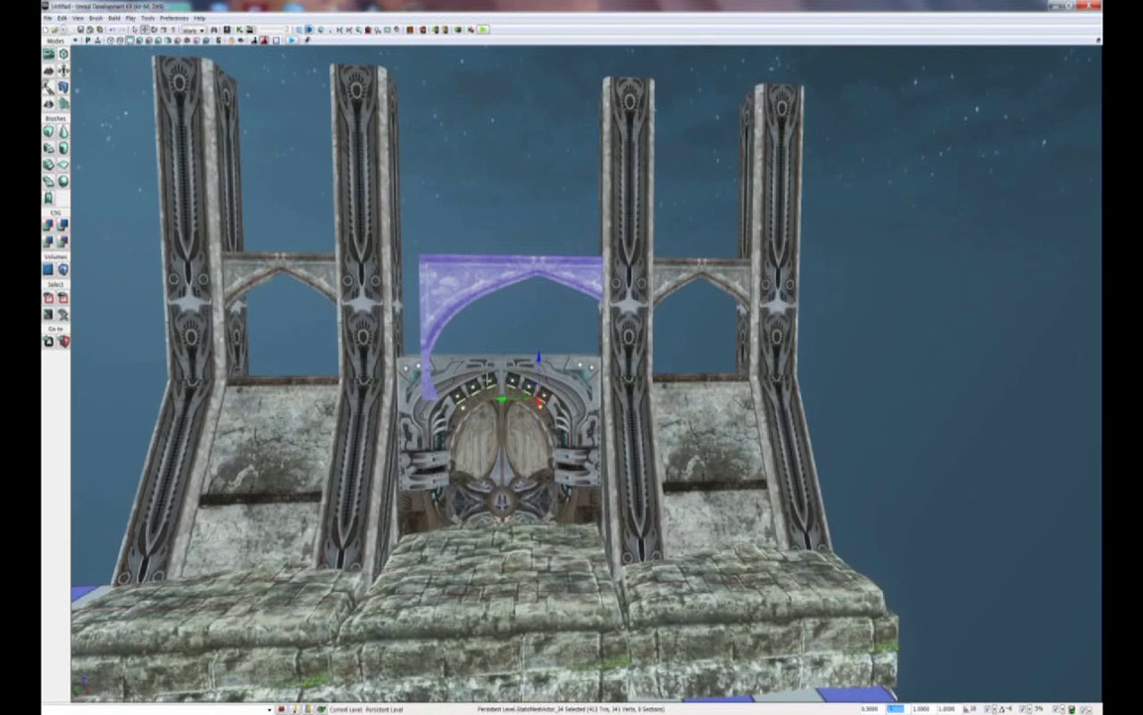
left_click_drag(502, 399, 466, 399)
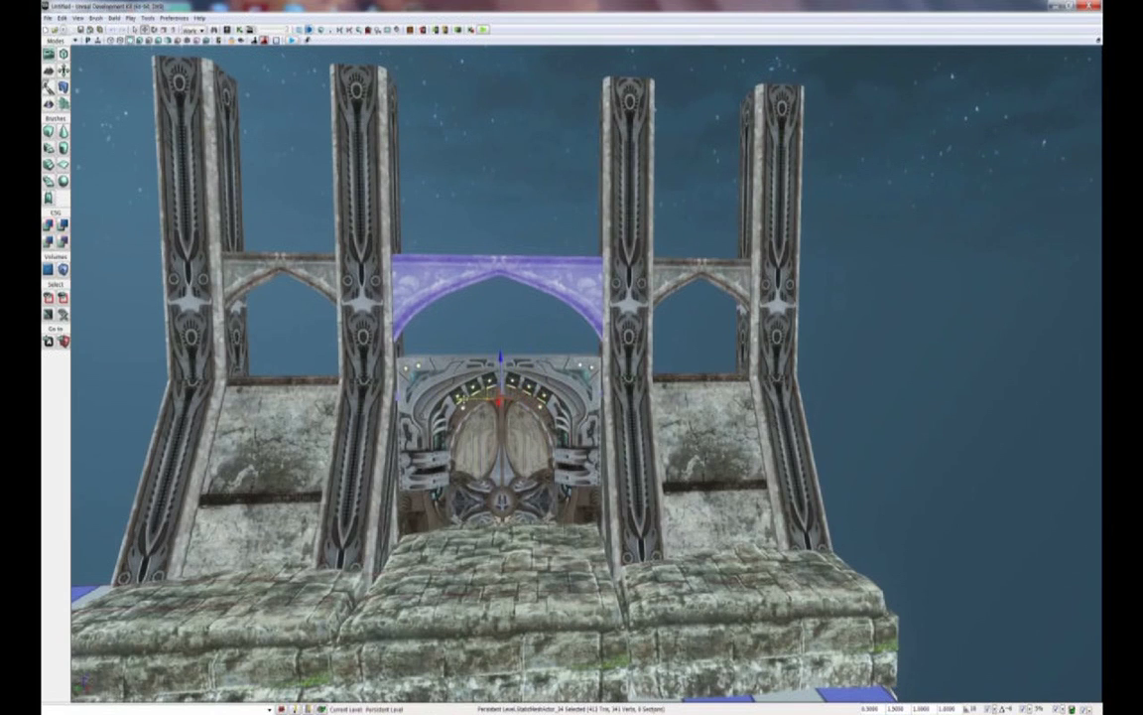
mouse_move(456, 393)
right_mouse_down()
mouse_move(367, 395)
mouse_move(436, 393)
right_mouse_up()
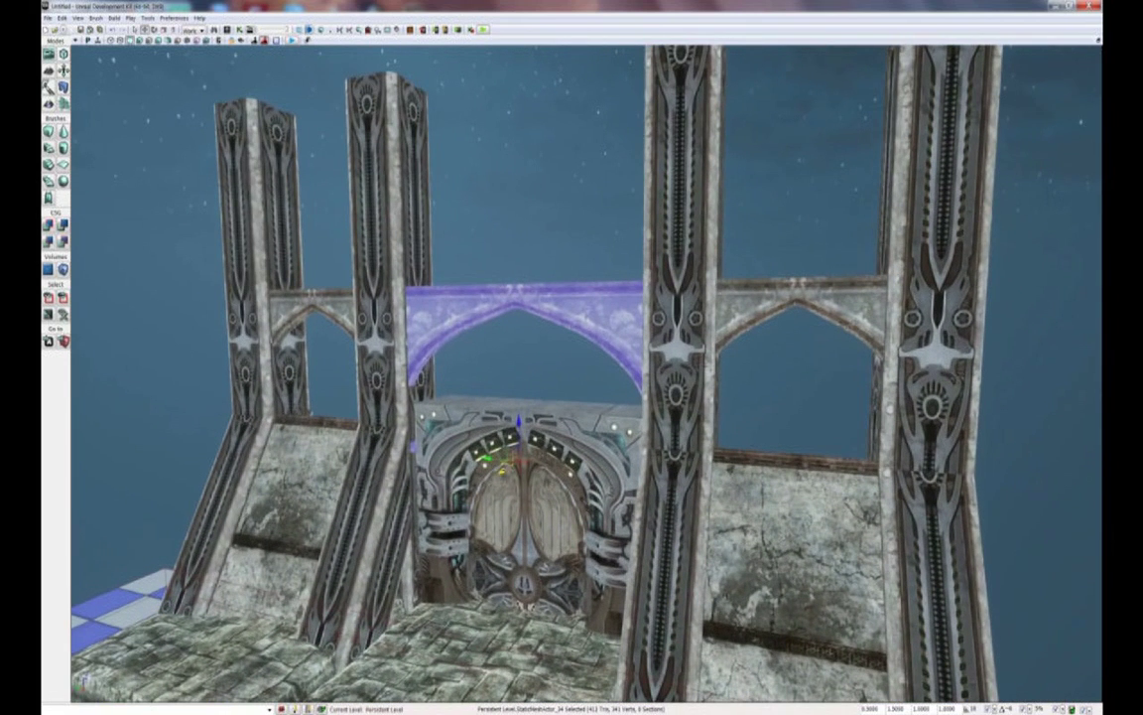
left_click_drag(504, 458, 514, 457)
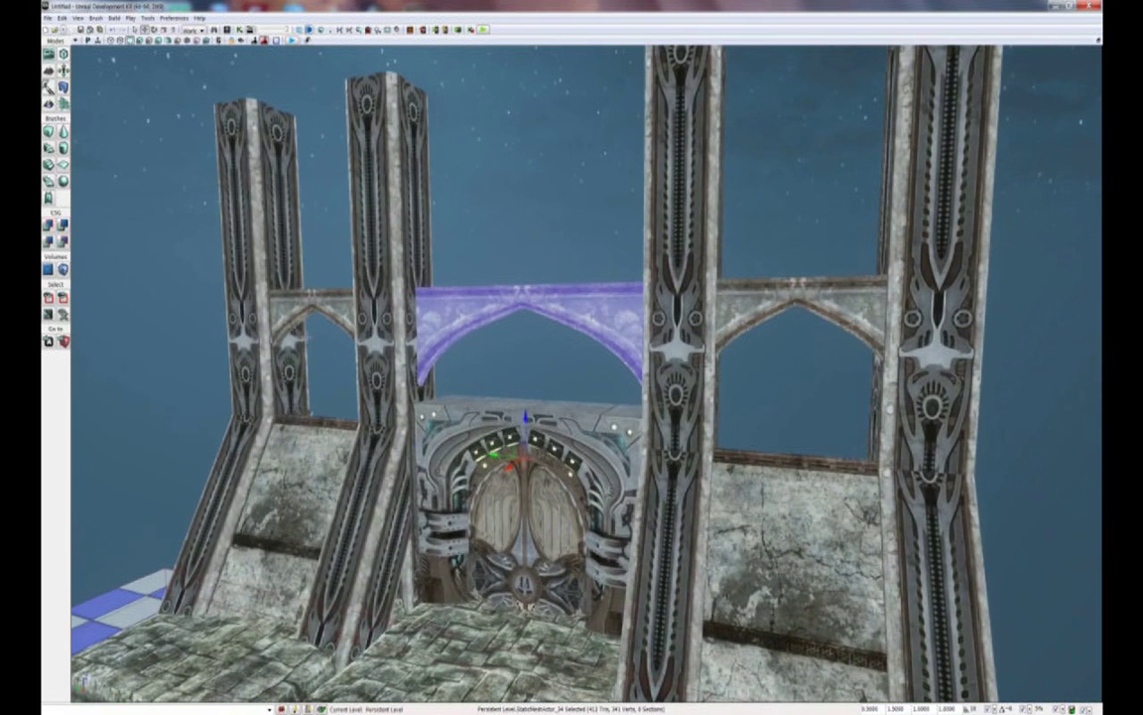
Select the two small side arches together and push them slightly back between their pillars
left_click(314, 298)
left_click(730, 299, "ctrl")
middle_click_drag(510, 377, 525, 443)
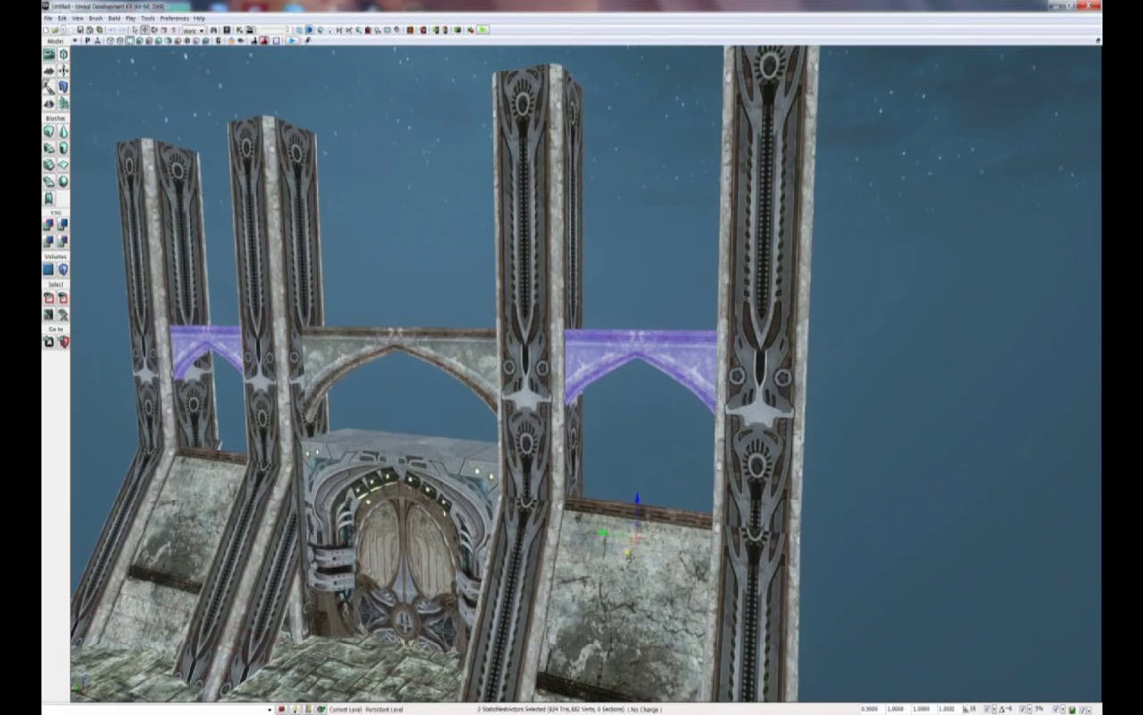
left_click_drag(627, 554, 632, 554)
right_click_drag(461, 440, 307, 568)
left_click_drag(307, 568, 296, 592)
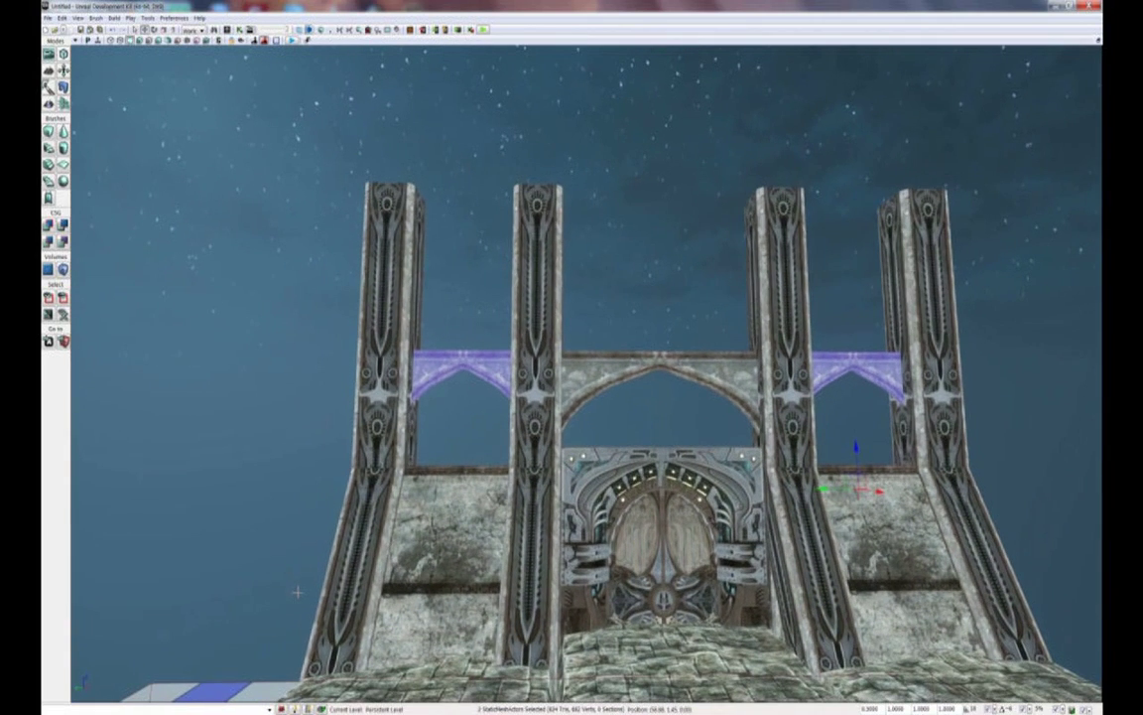
right_click_drag(297, 592, 314, 599)
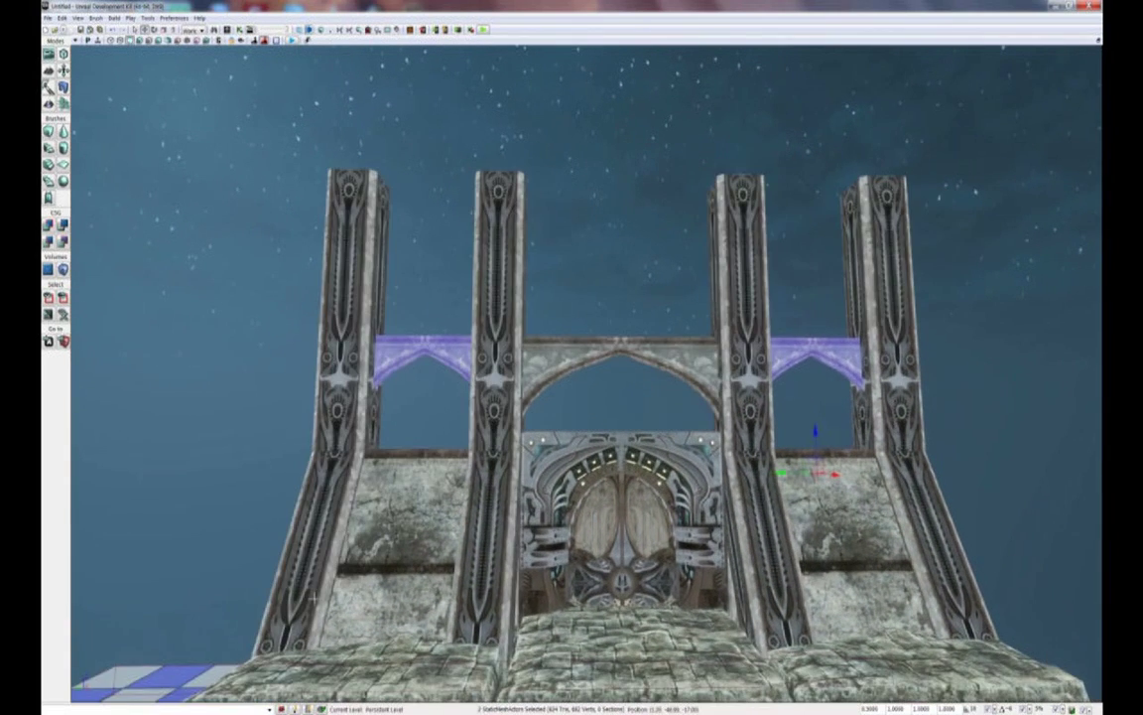
left_click_drag(314, 599, 313, 593)
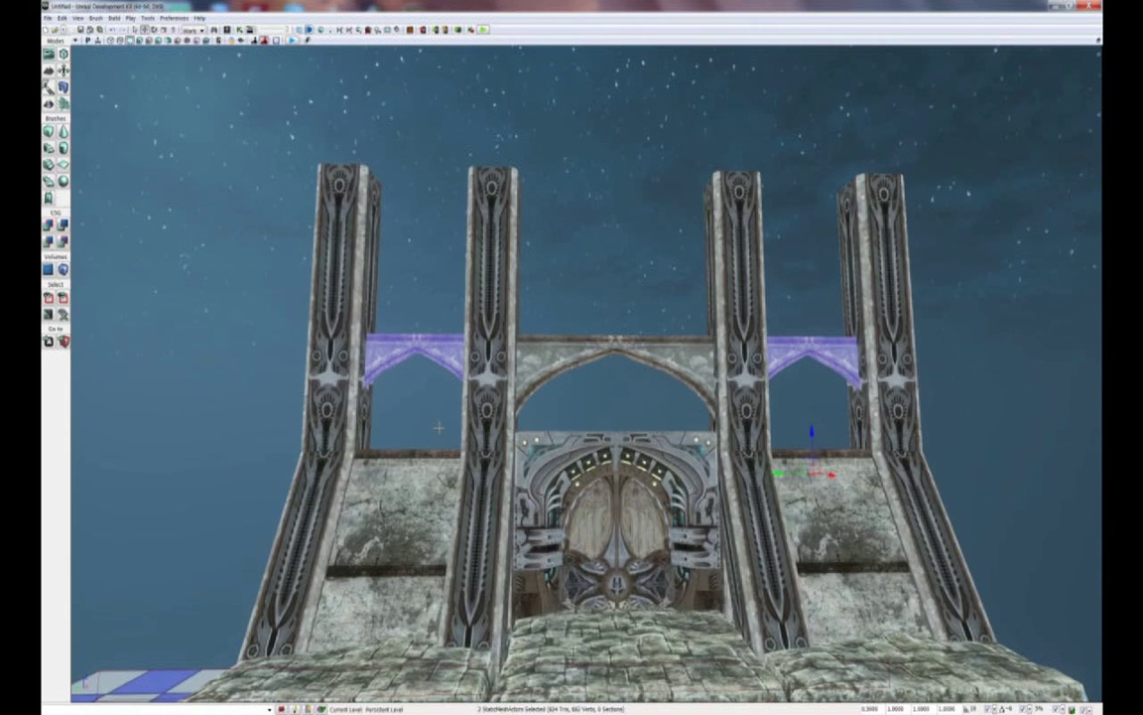
left_click_drag(439, 428, 436, 427)
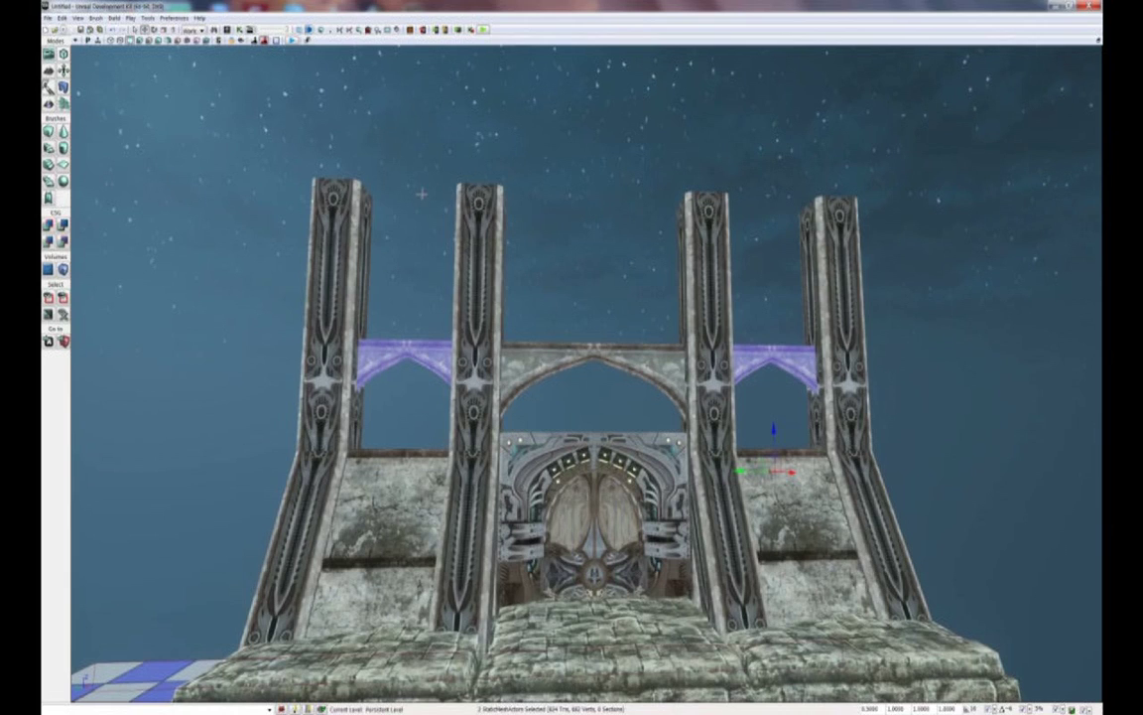
Search the static meshes for "pillar" and place the flared Techpillar capital mesh on top of the leftmost upright pillar
left_click(207, 30)
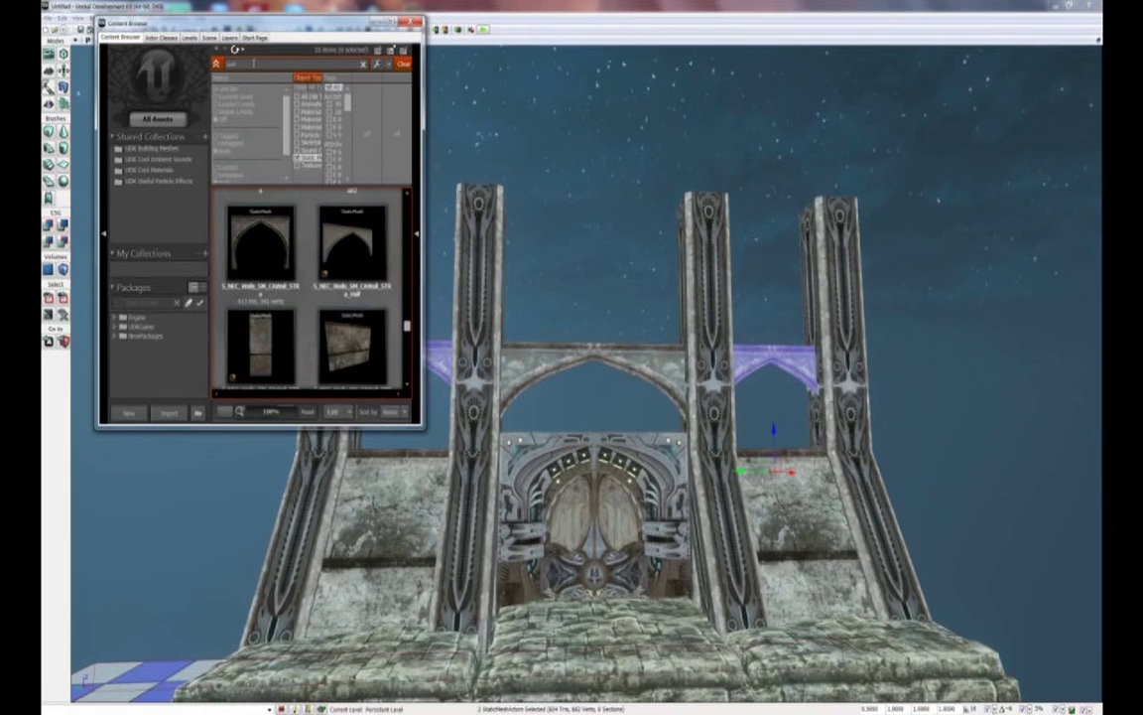
type("pillar")
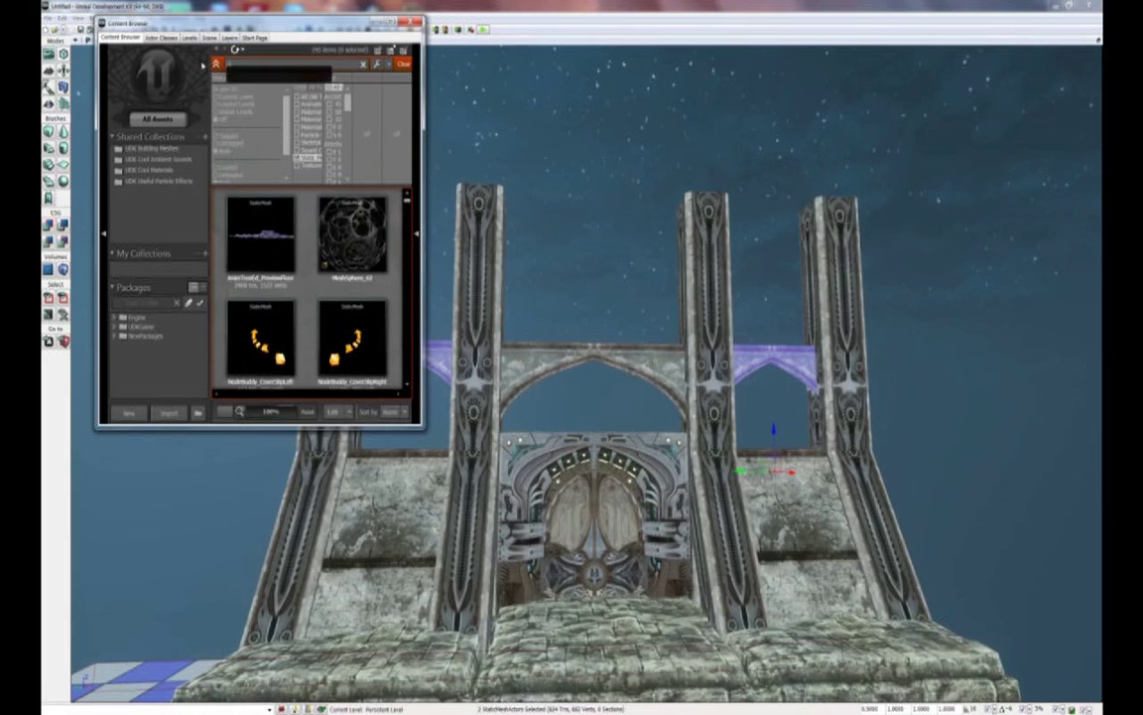
left_click_drag(408, 222, 406, 319)
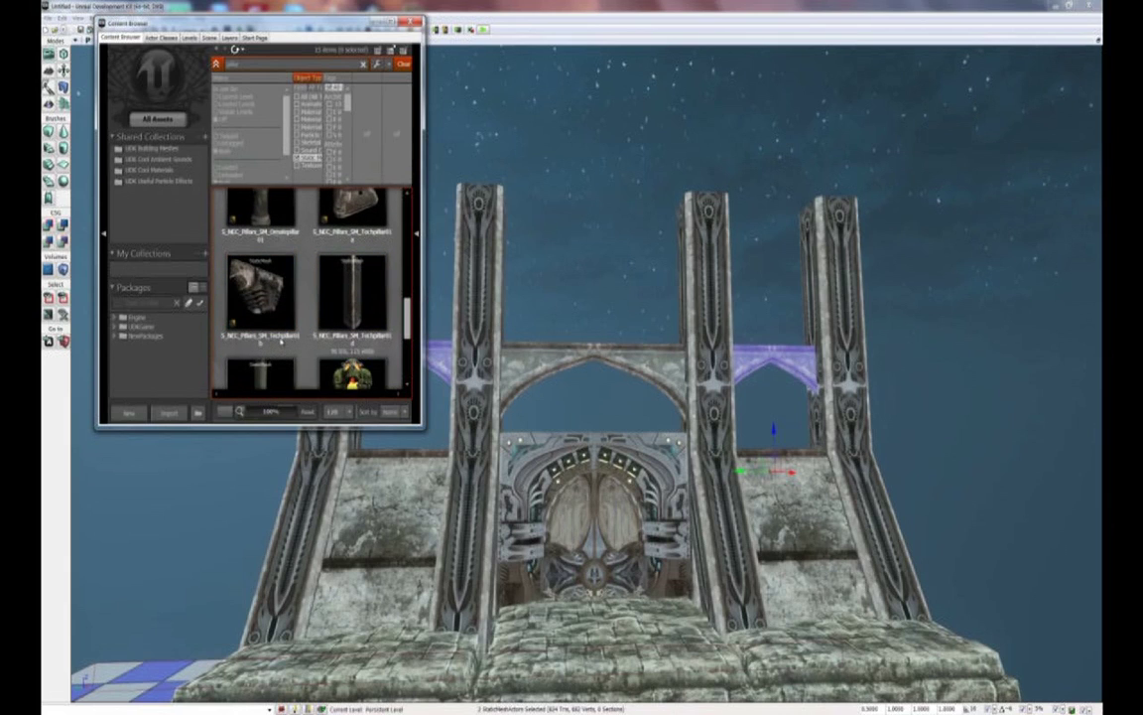
left_click(282, 298)
middle_click_drag(478, 323, 429, 149)
left_click_drag(262, 281, 443, 450)
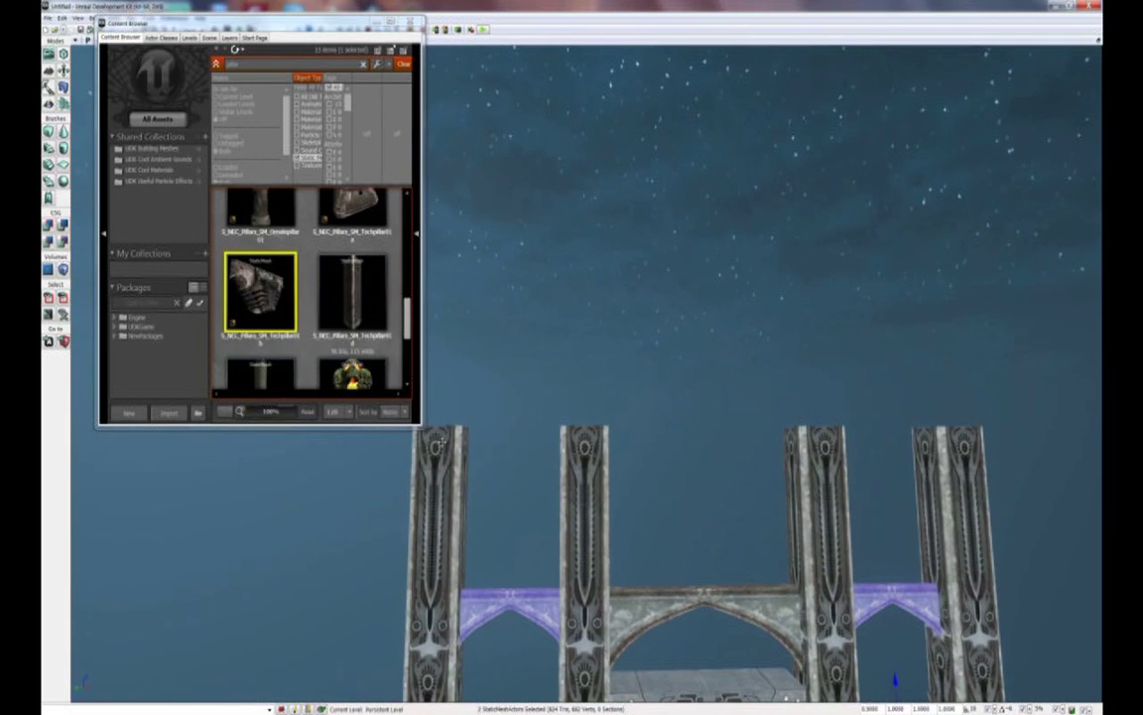
middle_click_drag(467, 468, 393, 149)
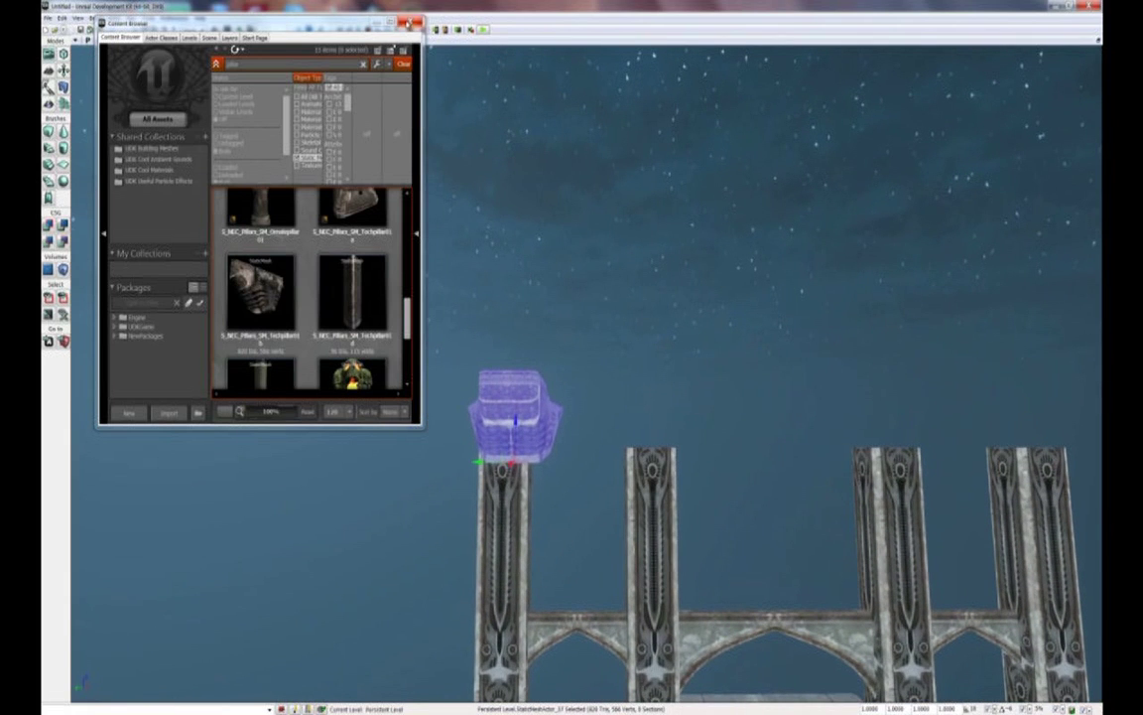
left_click(410, 22)
Rotate the capital -90 degrees to face the front and centre it on the leftmost pillar in width and depth
middle_click_drag(603, 301, 557, 282)
key("space")
left_click_drag(626, 454, 812, 445)
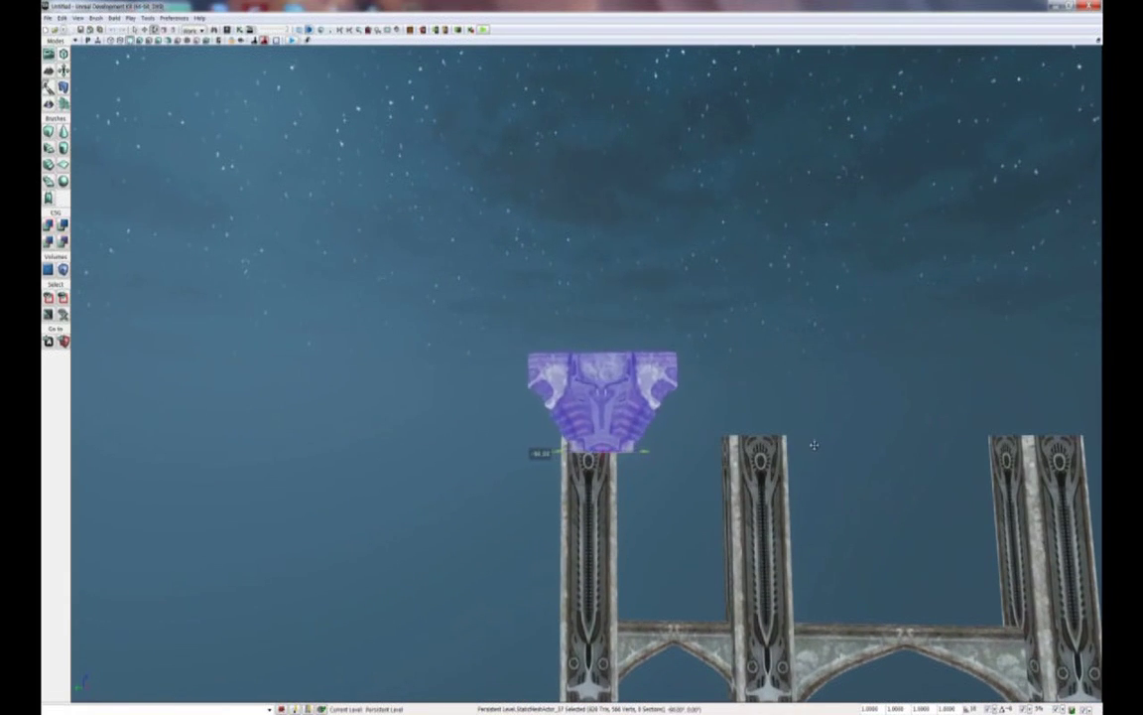
key("space")
key("space")
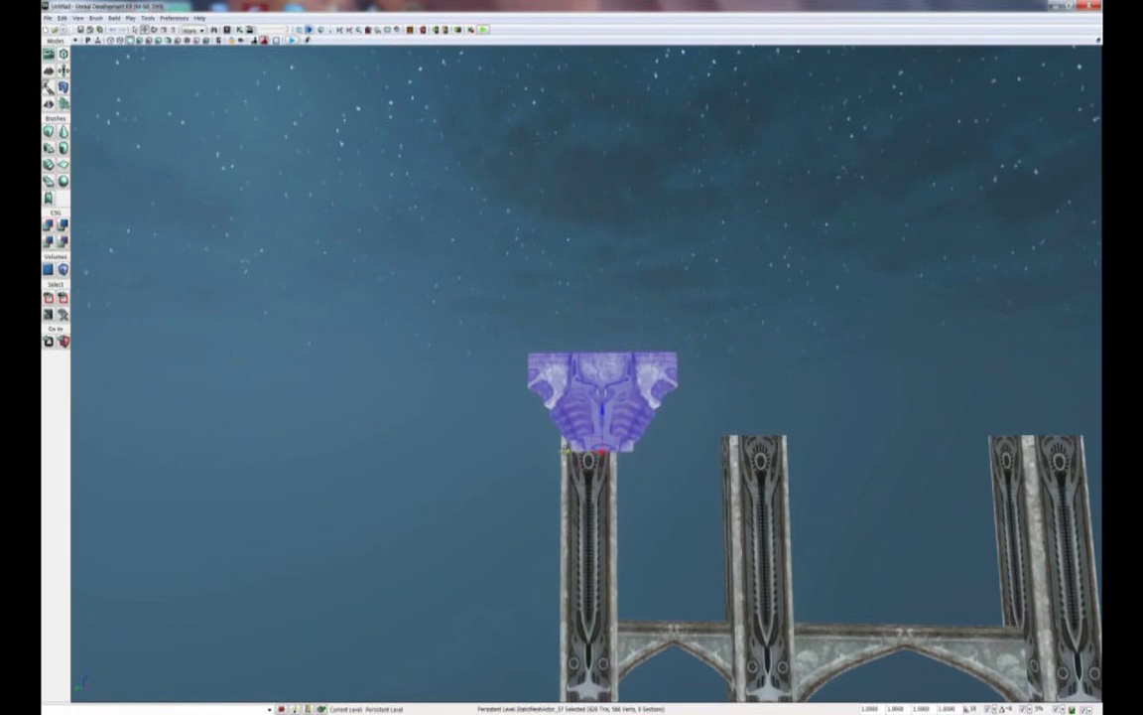
left_click_drag(564, 450, 550, 451)
mouse_move(585, 486)
right_mouse_down()
mouse_move(462, 482)
mouse_move(584, 486)
right_mouse_up()
left_click_drag(485, 323, 515, 331)
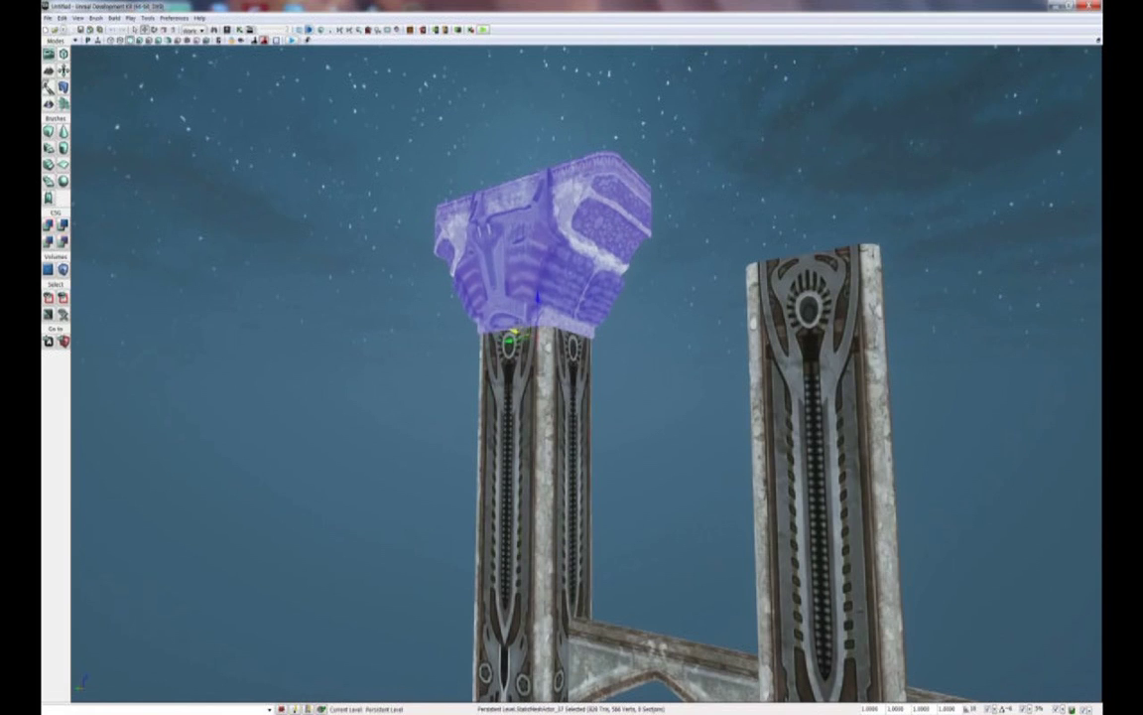
right_click_drag(480, 394, 496, 449)
left_click_drag(496, 448, 503, 544)
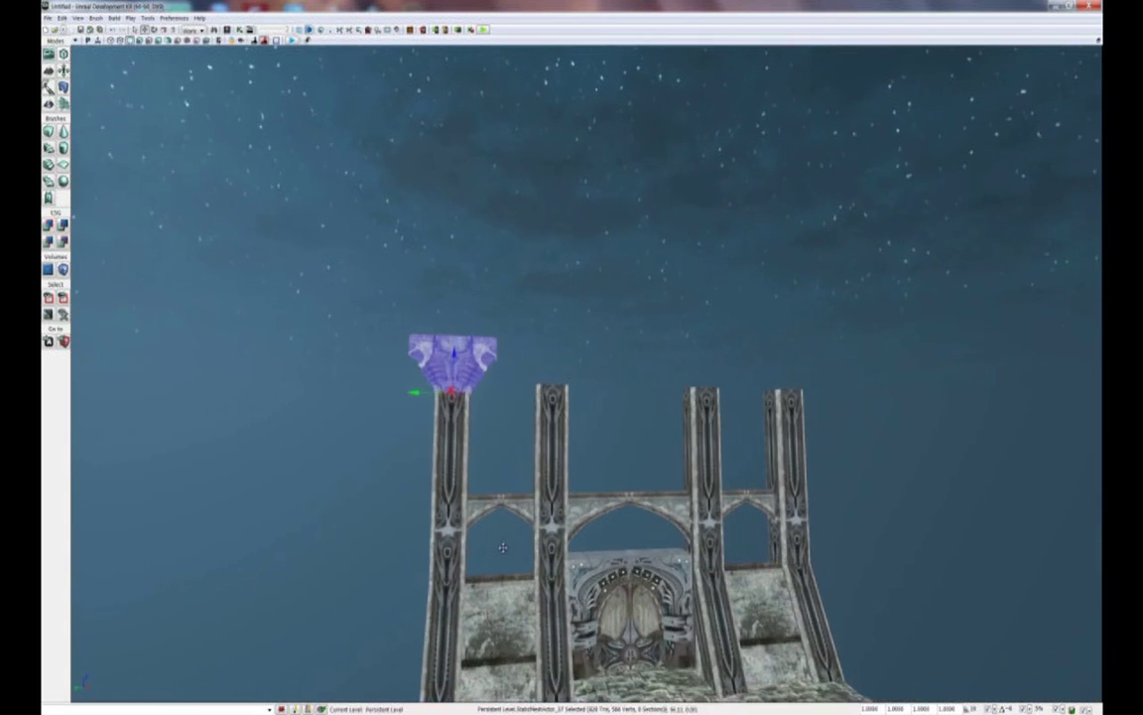
Duplicate the capital three times along the facade, placing one copy on top of each remaining upright pillar
right_click_drag(504, 544, 534, 567)
left_click_drag(410, 374, 506, 375, "alt")
right_click_drag(457, 386, 453, 387)
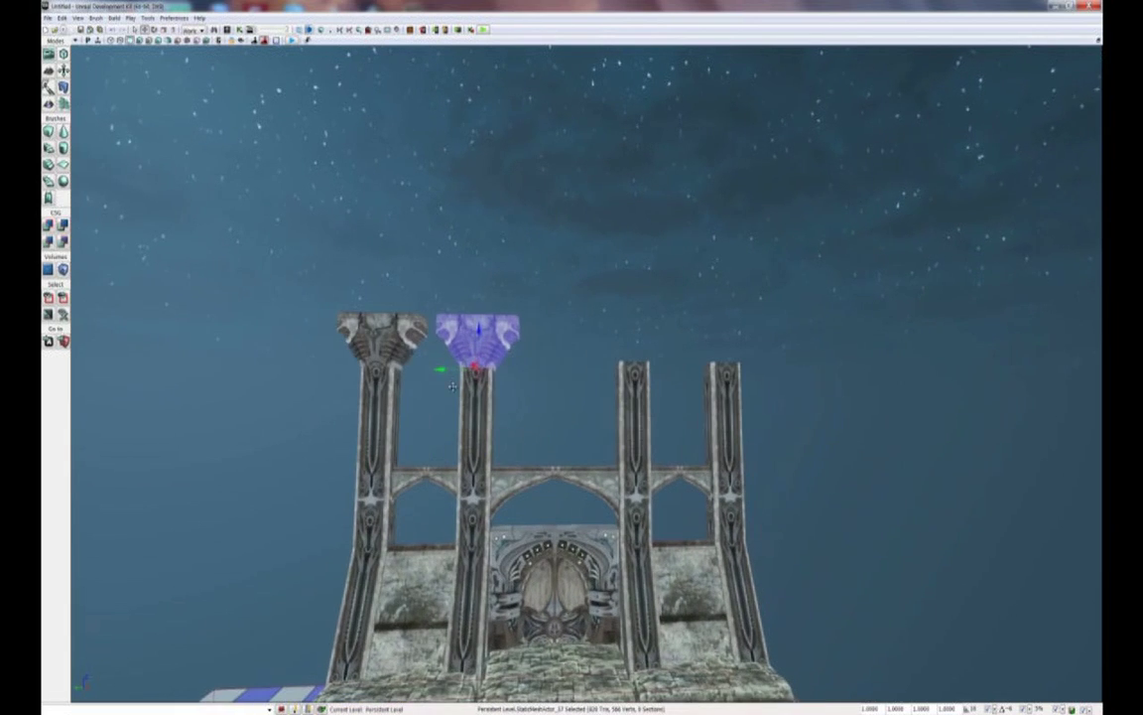
left_click_drag(439, 369, 595, 371, "alt")
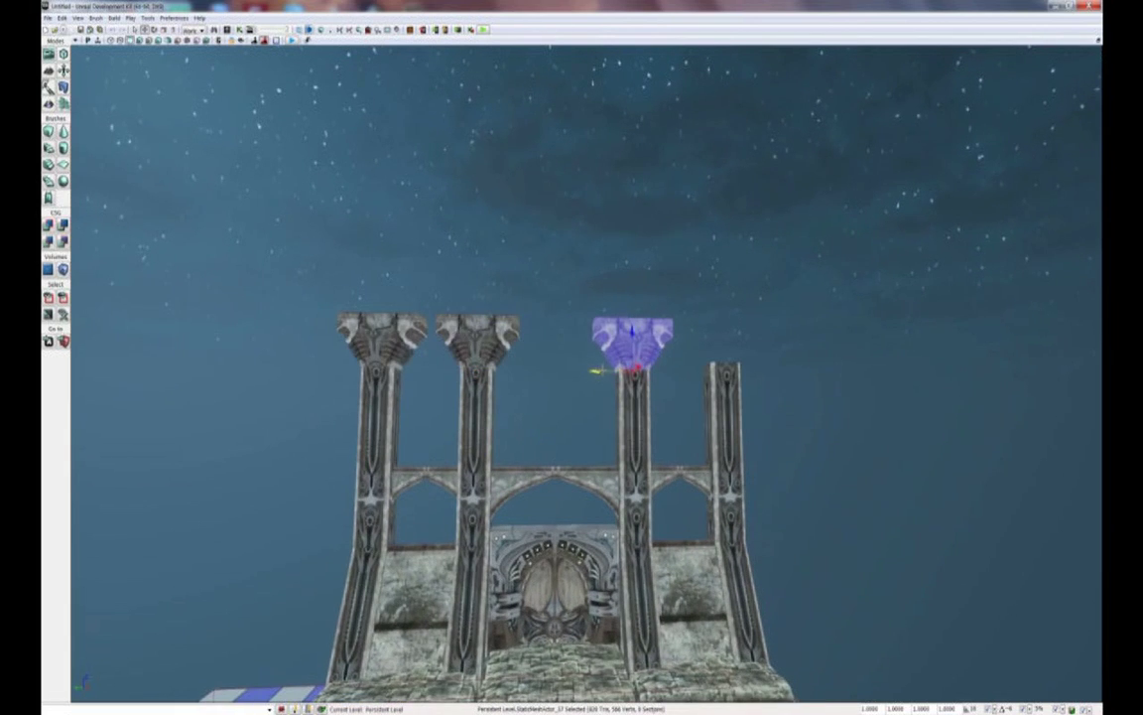
right_click_drag(595, 372, 564, 365)
left_click_drag(564, 365, 659, 366, "alt")
right_click_drag(659, 365, 697, 469)
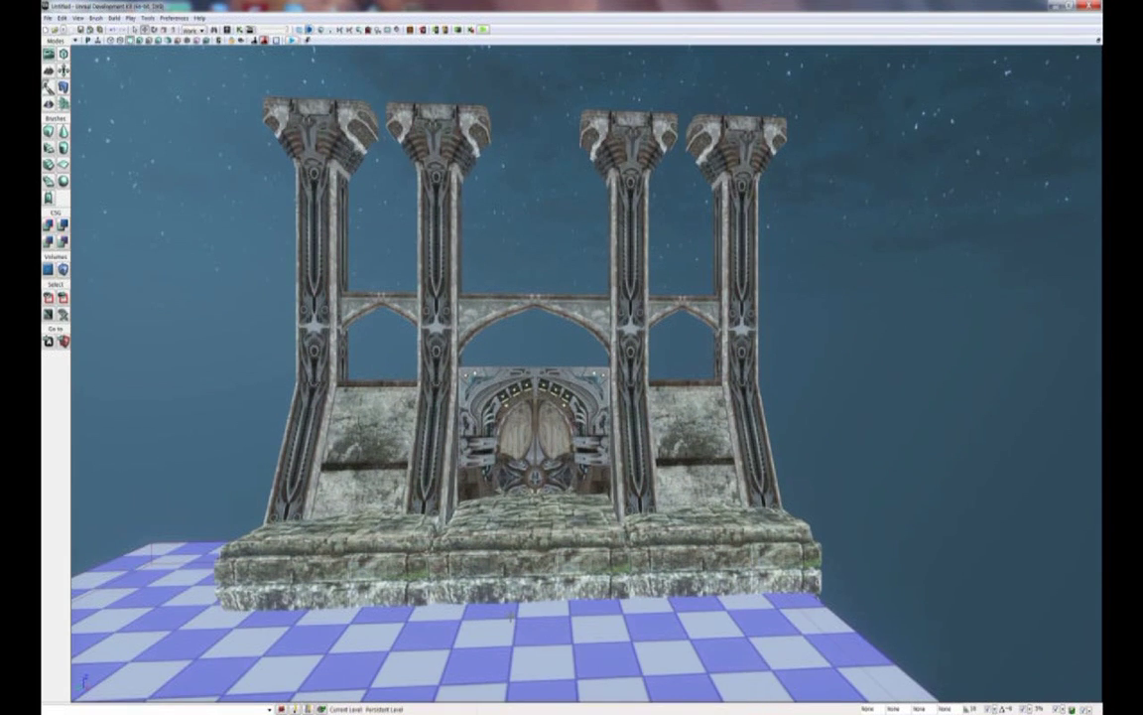
Select the four tilted lower pillars and shrink them slightly, setting their X scale to 0.95 and reducing their Y scale
left_click_drag(511, 615, 459, 342)
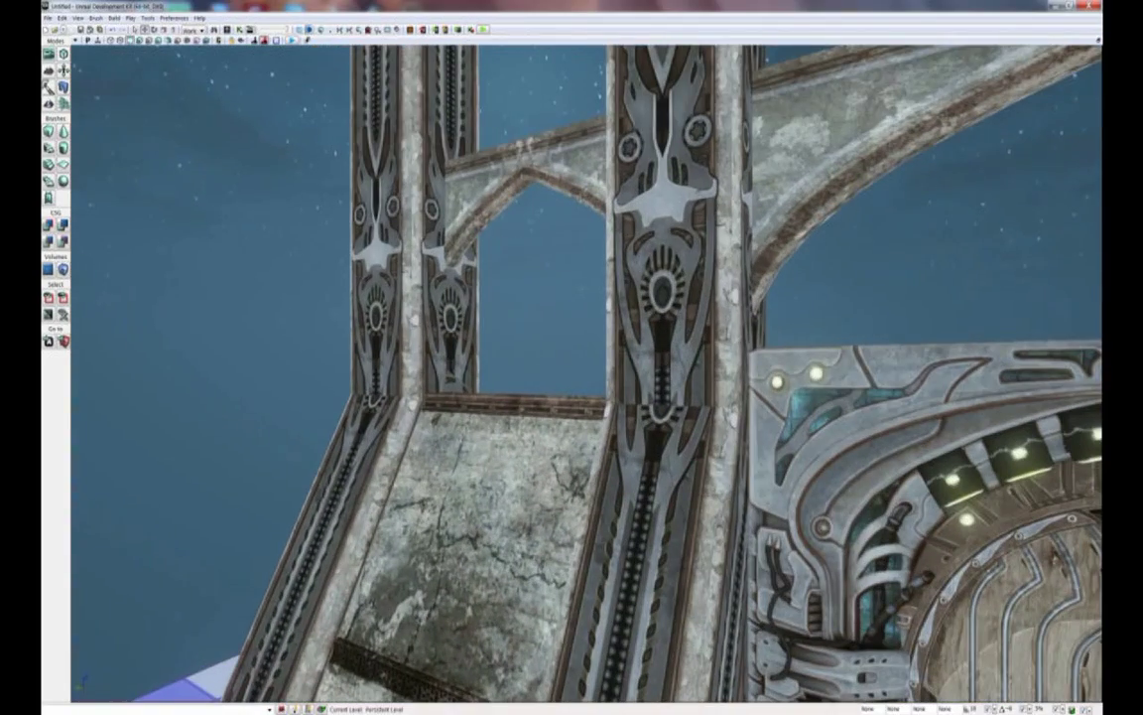
left_click_drag(427, 395, 435, 472)
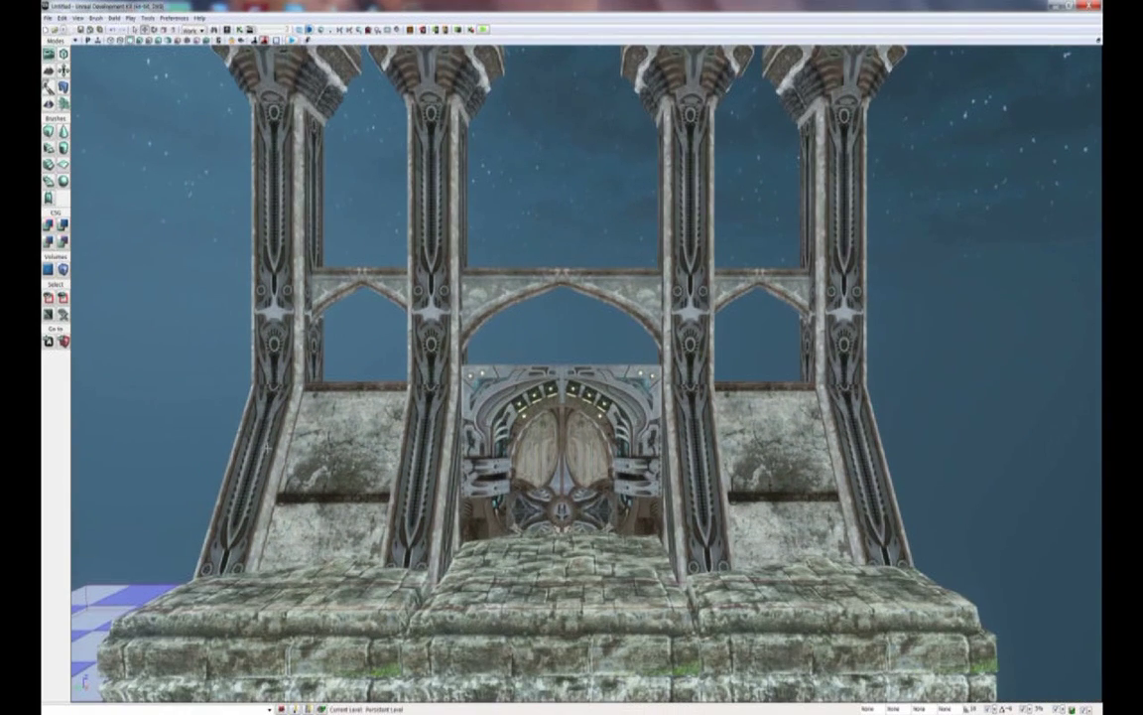
left_click(266, 446)
left_click(433, 470, "ctrl")
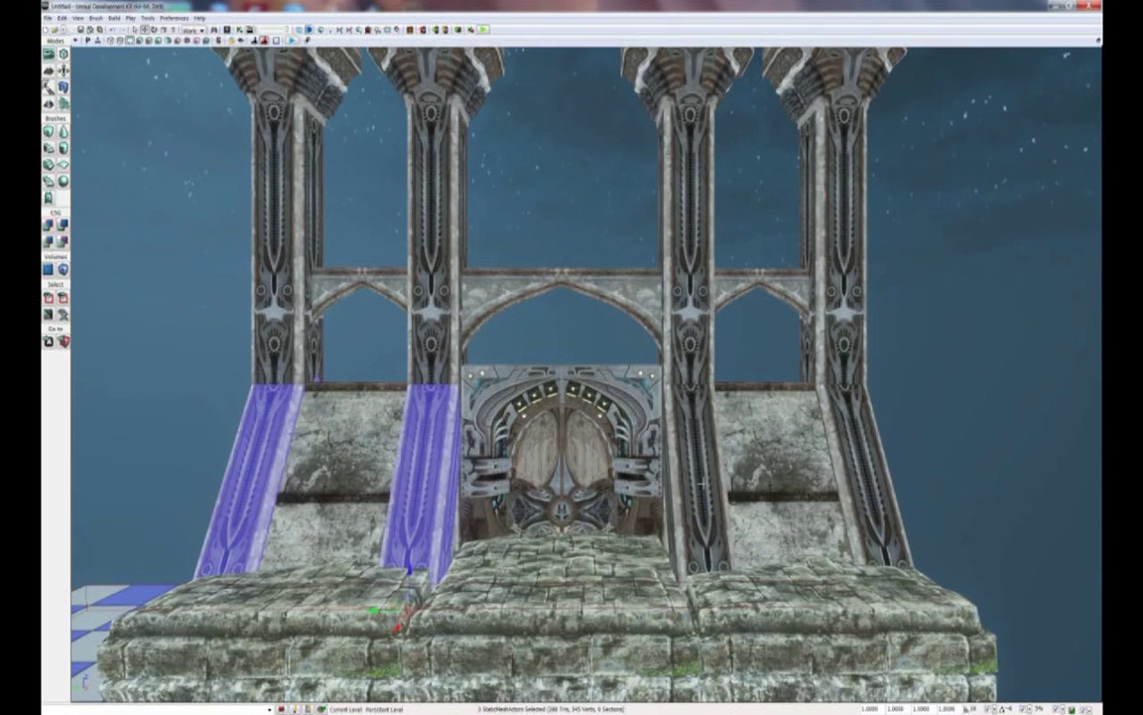
left_click(700, 461, "ctrl")
left_click(854, 484, "ctrl")
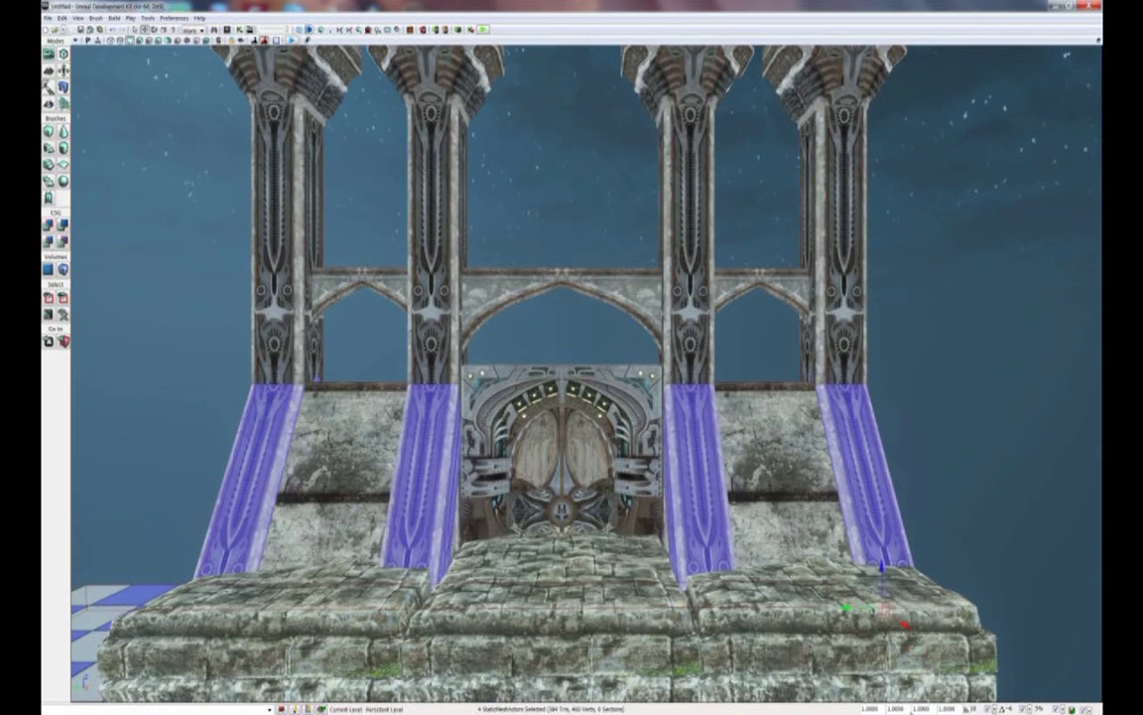
left_click_drag(904, 710, 884, 709)
type(".")
key("Return")
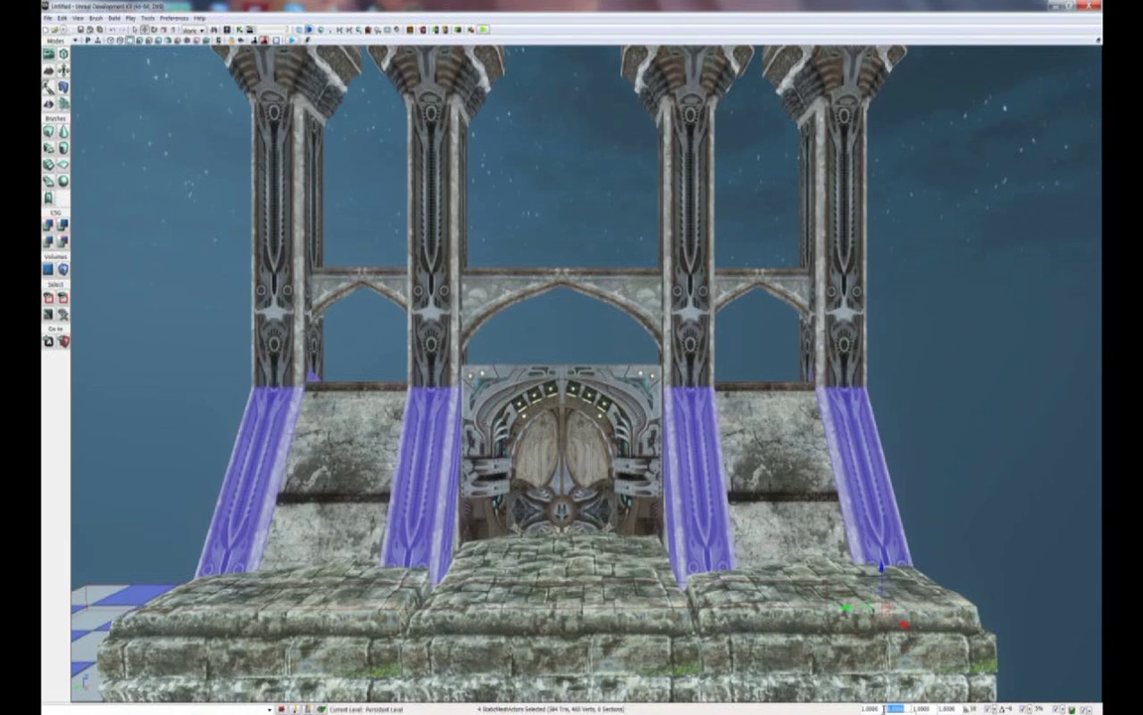
key("Tab")
type(".")
key("Return")
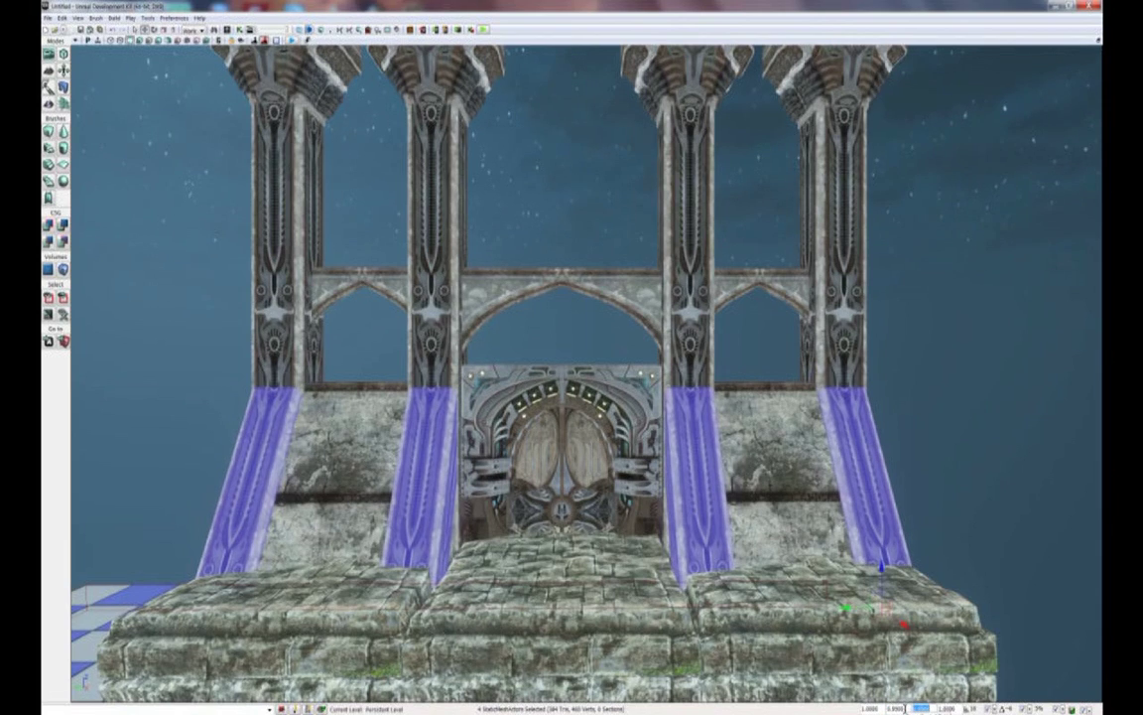
Select both door frame halves and both door leaves and lower them slightly into the stone platform
left_click_drag(520, 495, 517, 467)
left_click(520, 495)
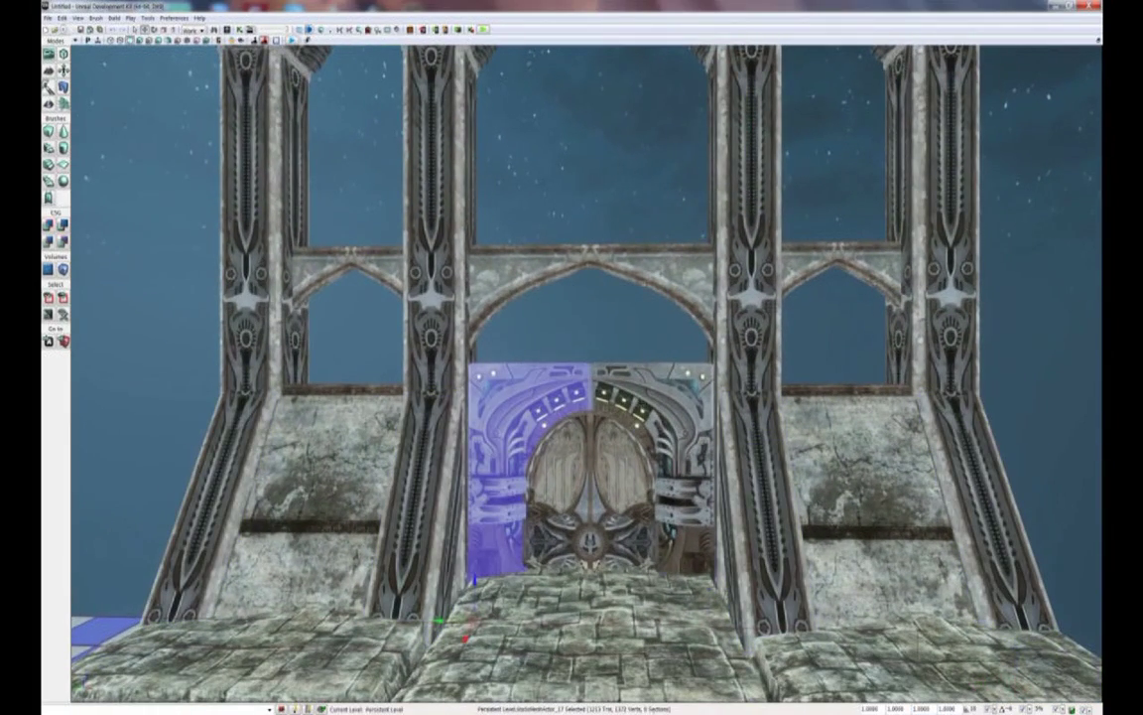
left_click(681, 452, "ctrl")
left_click(623, 471, "ctrl")
left_click(561, 468, "ctrl")
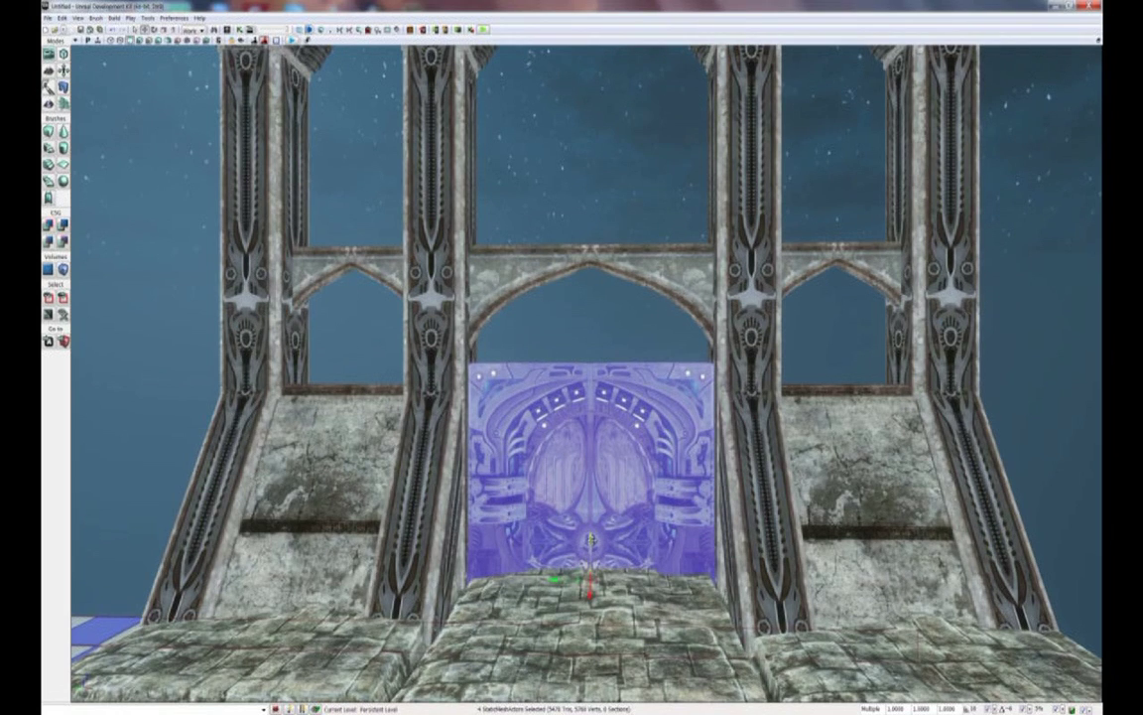
left_click_drag(591, 541, 591, 558)
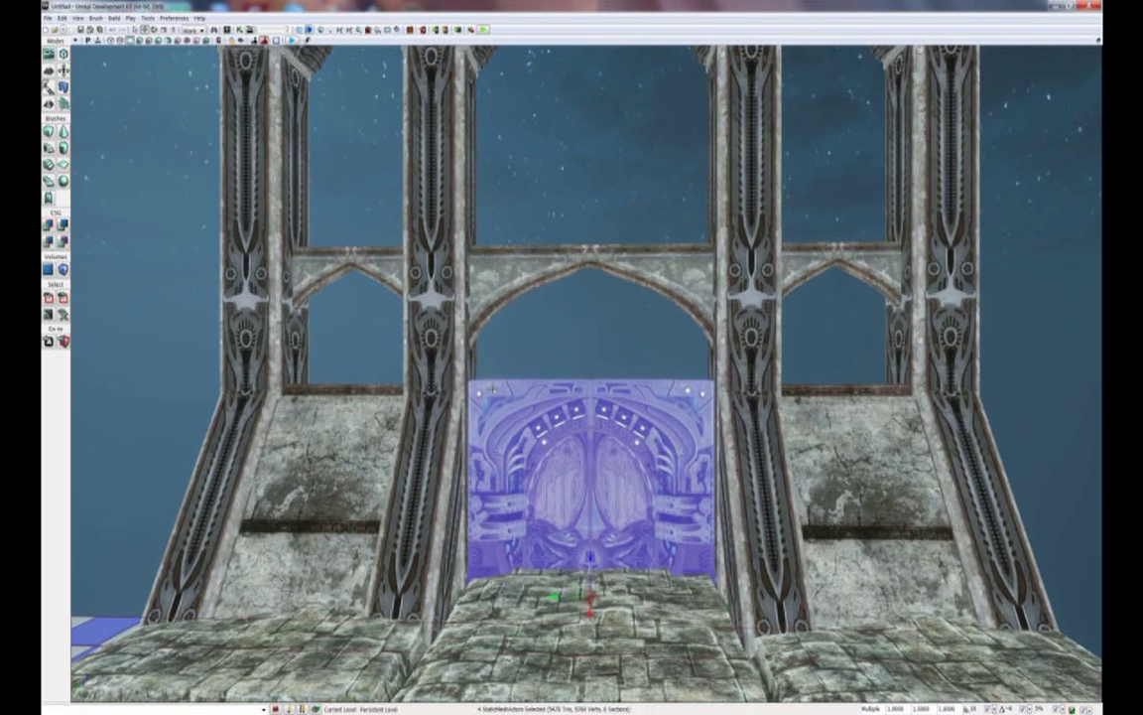
left_click_drag(390, 351, 390, 407)
right_click_drag(390, 355, 391, 327)
left_click_drag(390, 354, 390, 338)
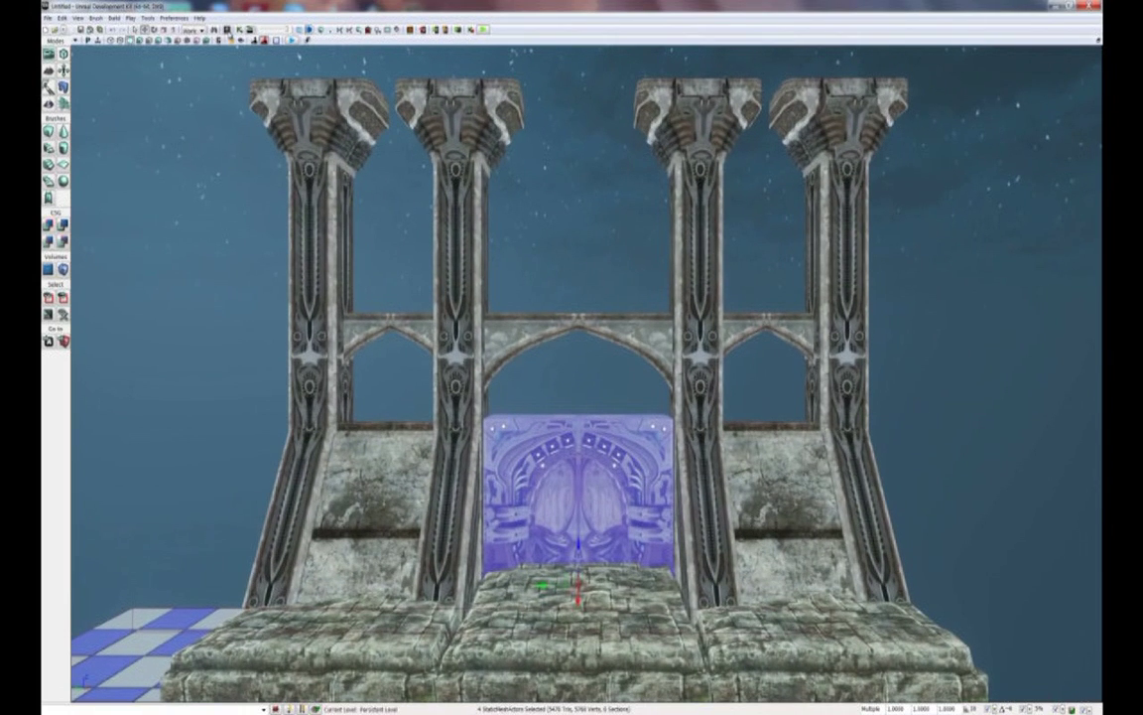
Search the static meshes for "roof" and place S_RuinsRoof_01 in the level near the second pillar from the left
left_click(227, 30)
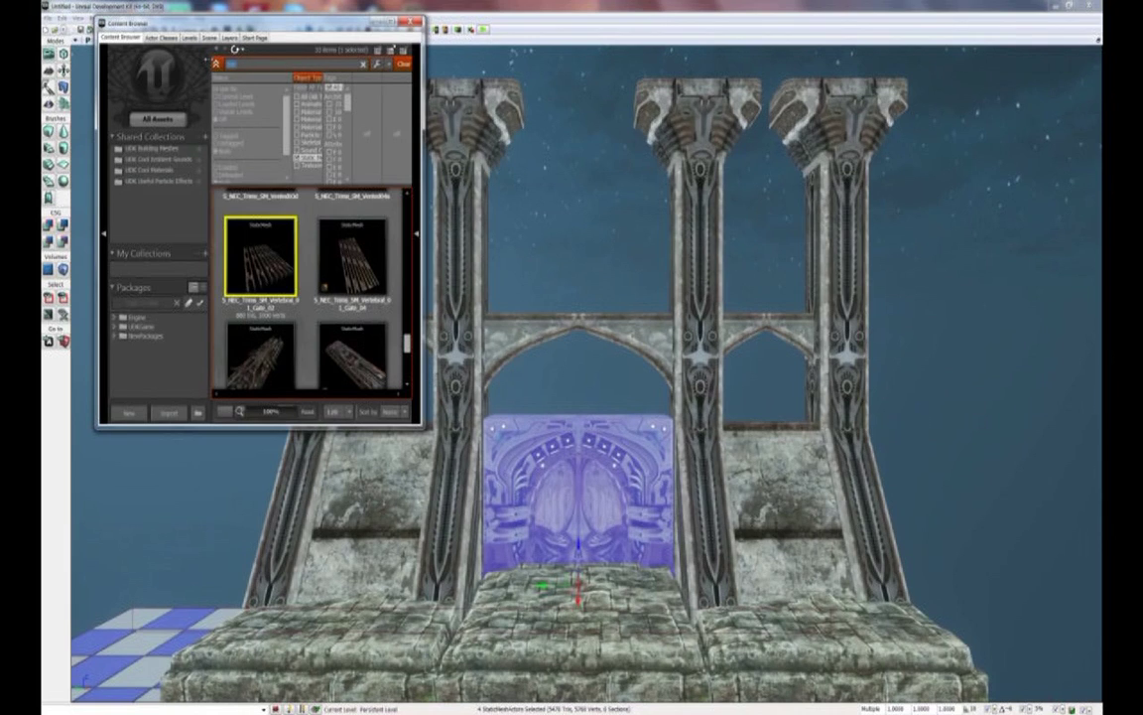
type("roof")
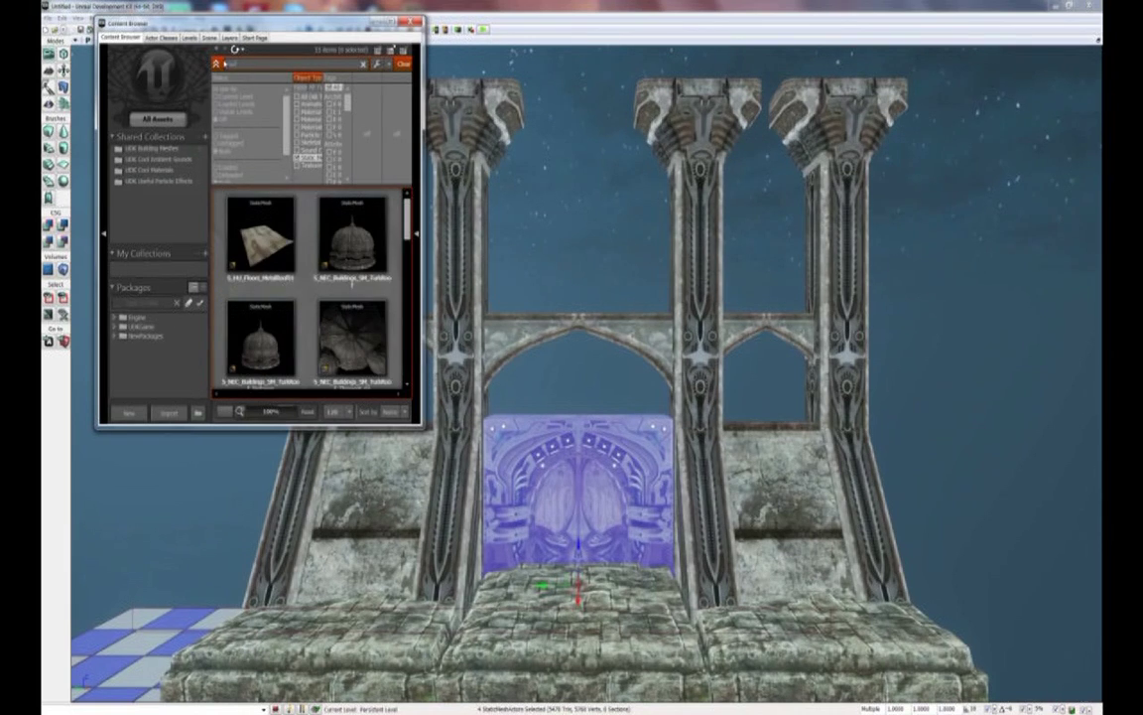
left_click_drag(407, 212, 411, 293)
left_click(382, 248)
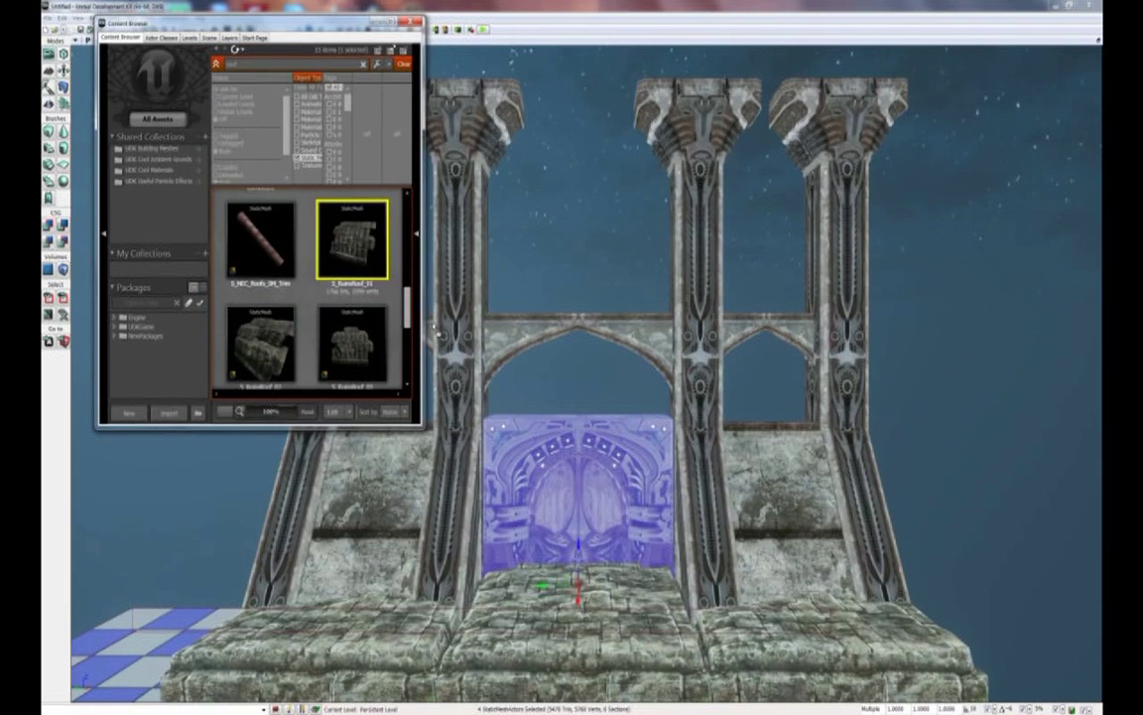
left_click_drag(434, 326, 435, 324)
left_click(410, 22)
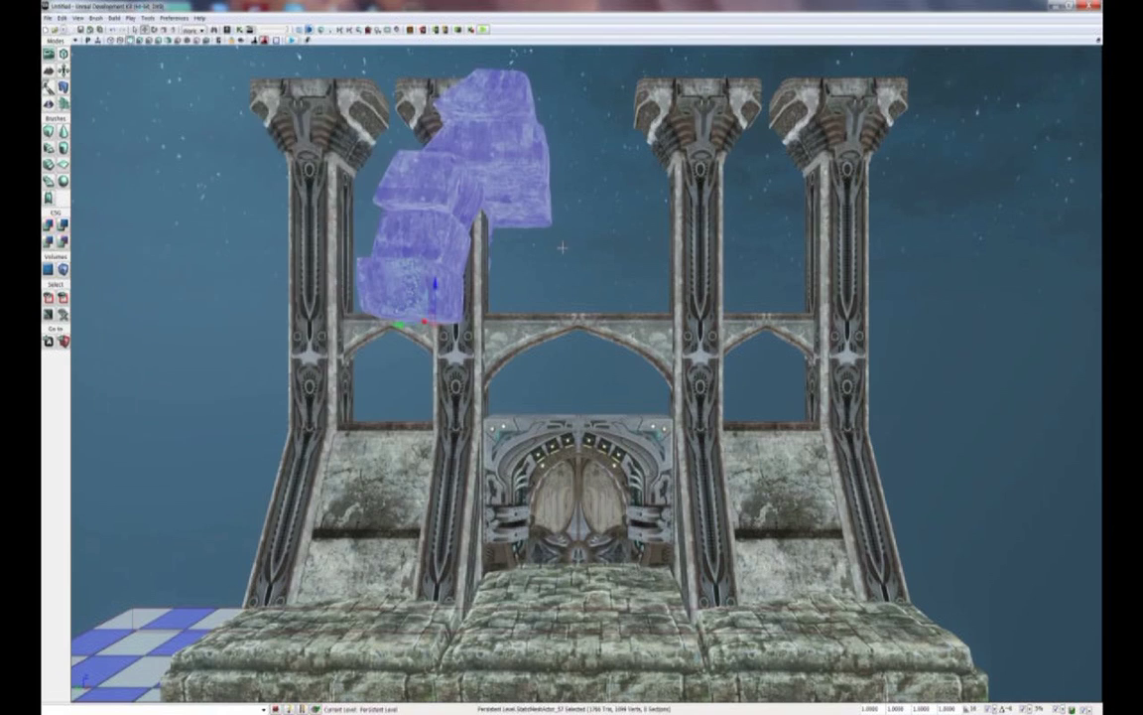
Rotate the roof piece to face the front of the facade and set its uniform scale to 0.6
right_click_drag(561, 247, 521, 208)
key("space")
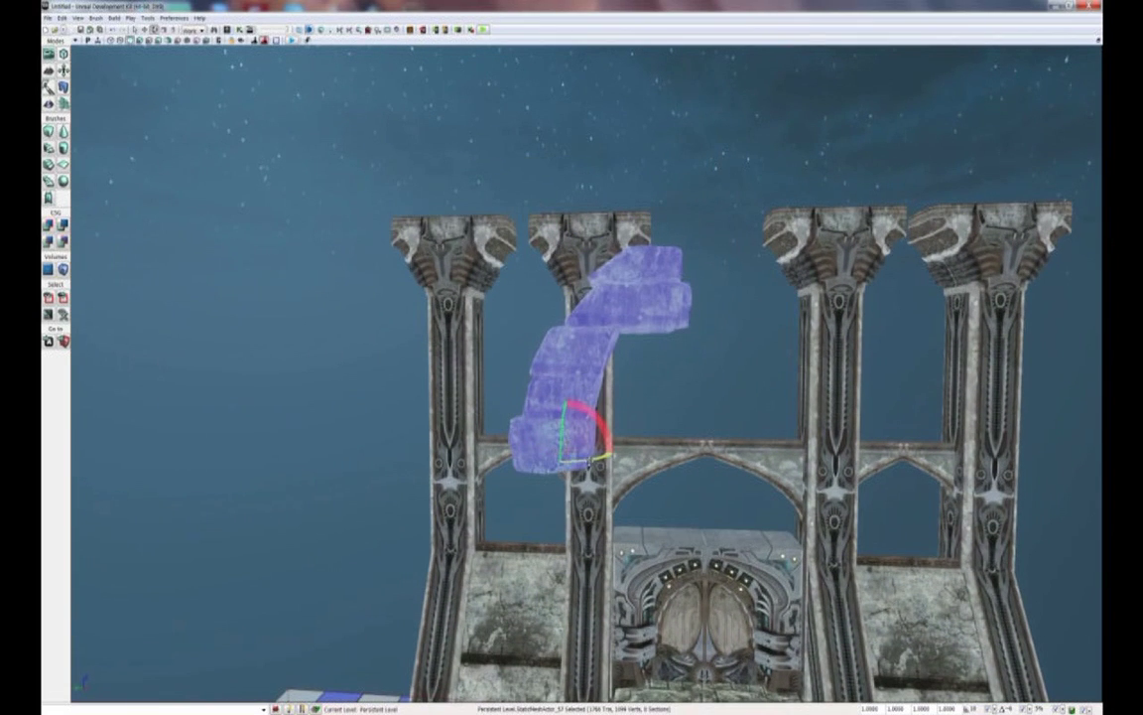
left_click_drag(599, 416, 769, 446)
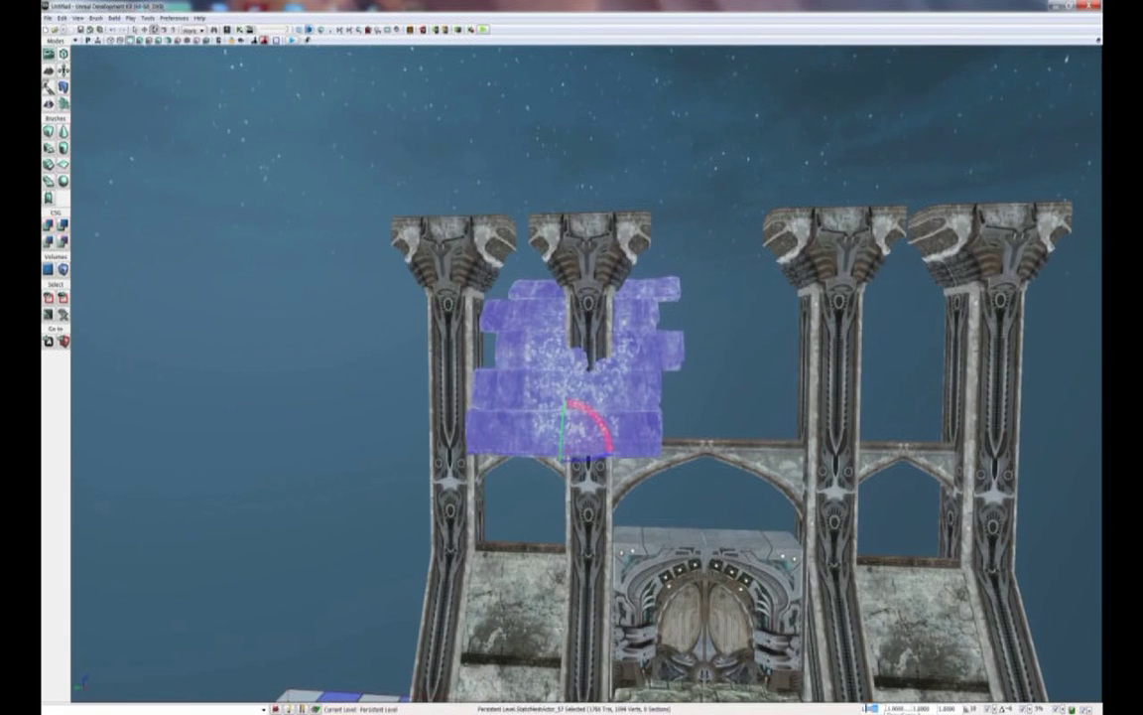
type(".6")
key("Return")
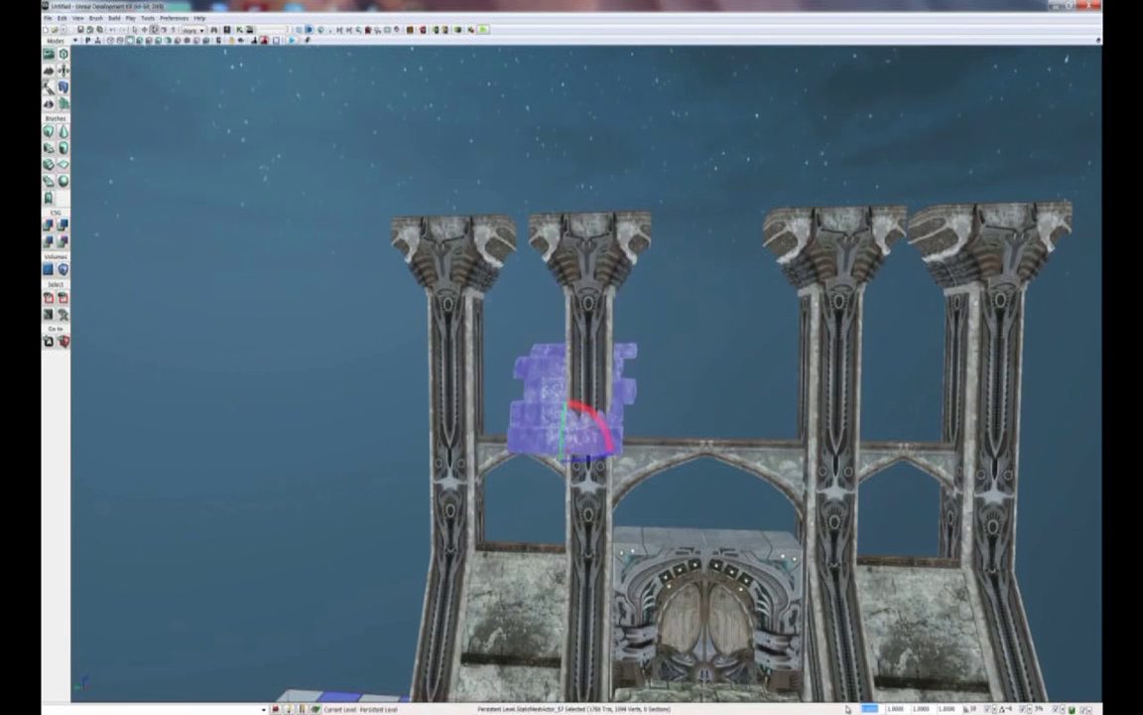
Move the roof piece into the gap between the two left pillars, just above the small arch
left_click_drag(781, 515, 769, 452)
key("space")
key("space")
key("space")
left_click_drag(521, 489, 478, 427)
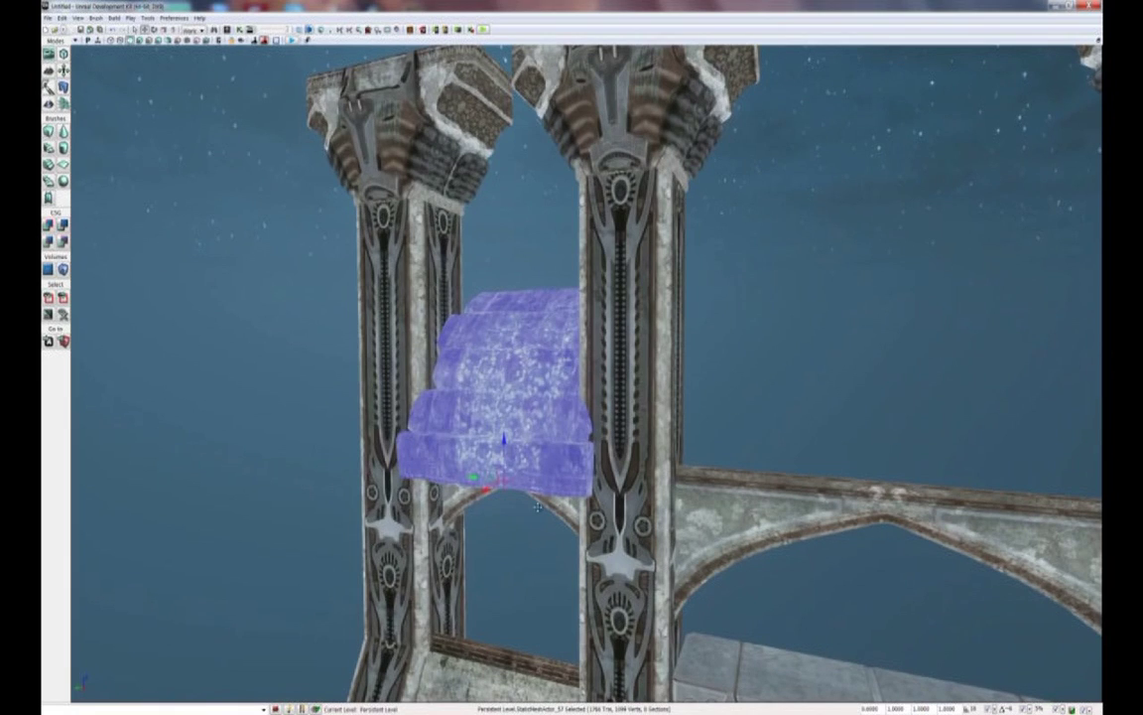
Push the roof piece back so it sits centred on top of the small left arch
left_click_drag(479, 479, 515, 467)
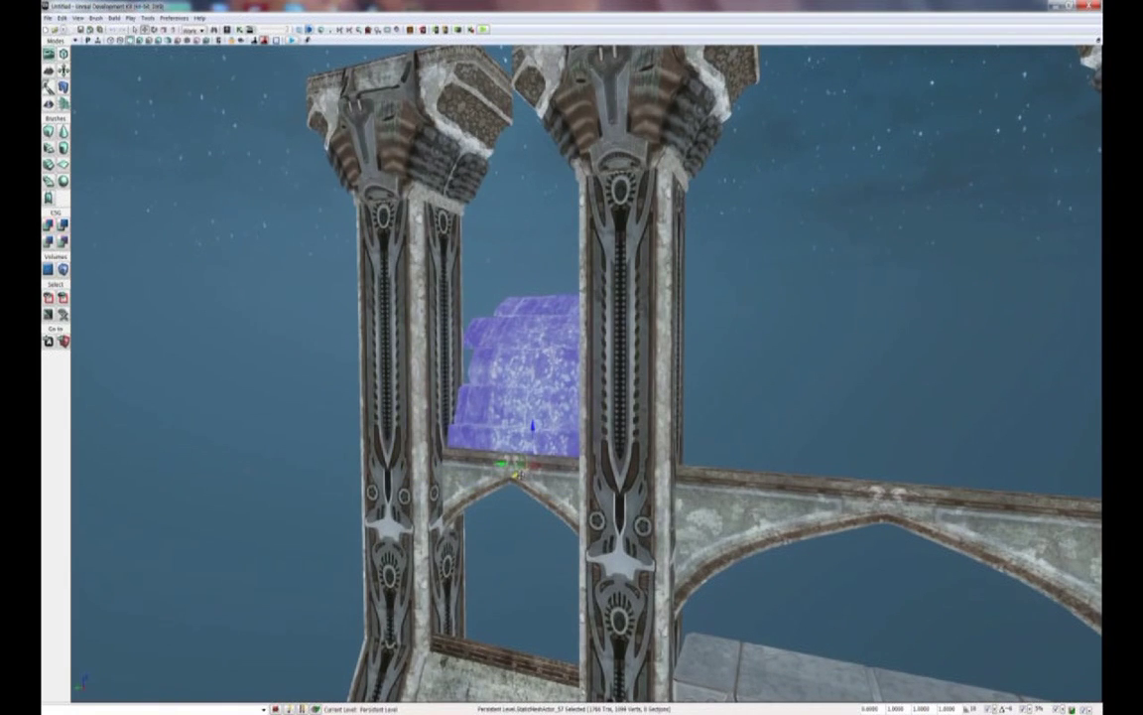
right_click_drag(516, 473, 424, 562)
left_click_drag(516, 404, 536, 415)
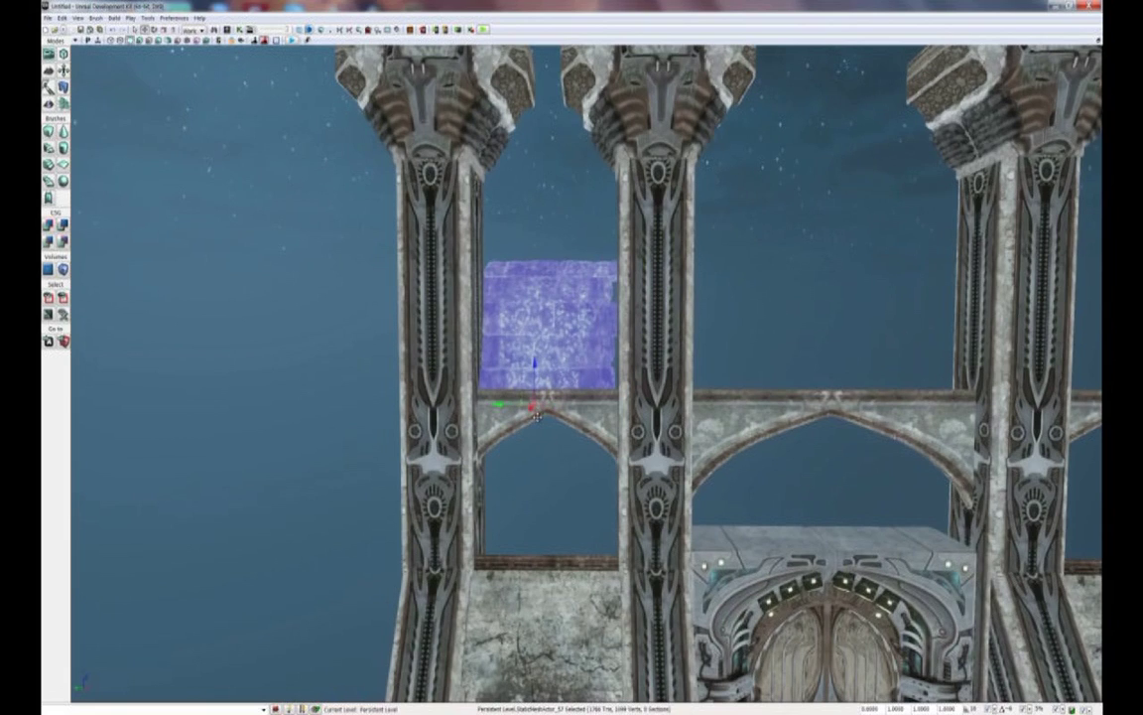
Duplicate the roof piece three times along the facade to cover the space above the central and right arches
left_click_drag(499, 404, 645, 404, "alt")
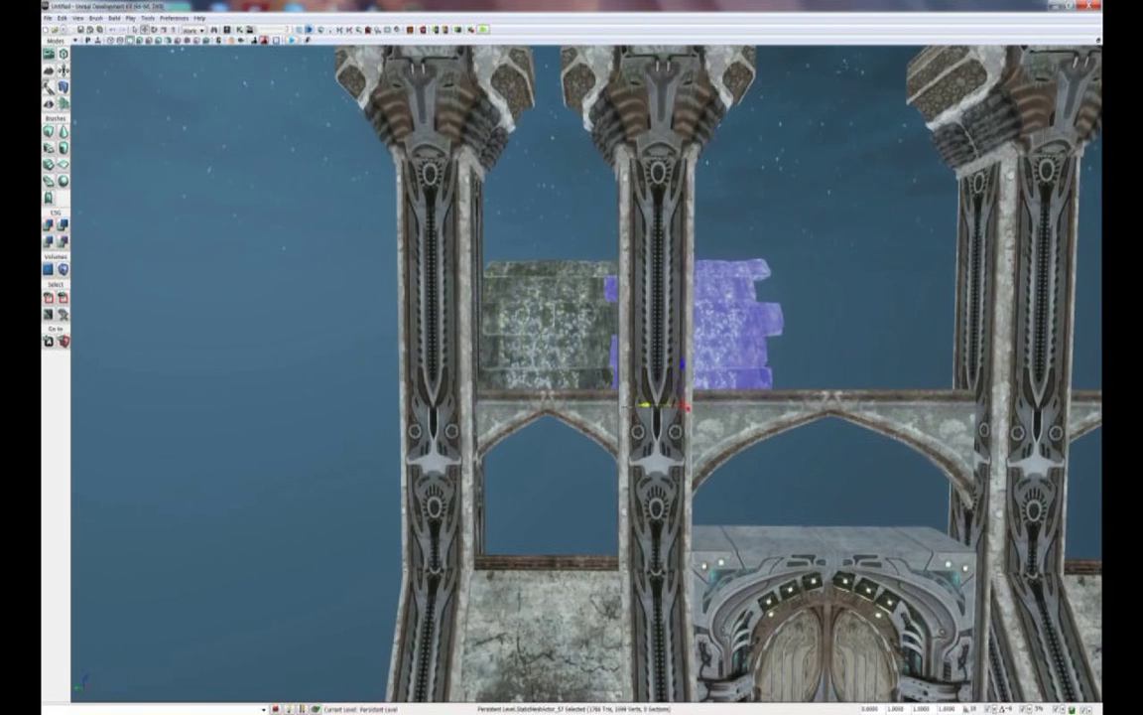
middle_click_drag(645, 405, 729, 411)
left_click_drag(494, 393, 643, 393, "alt")
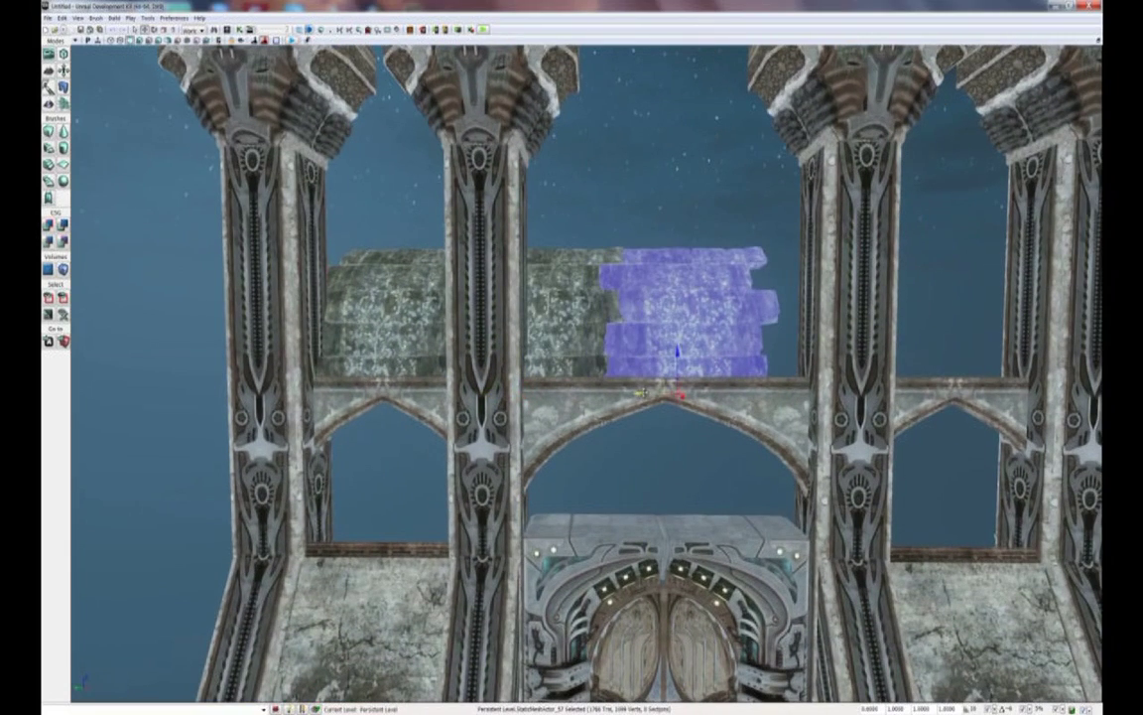
middle_click_drag(643, 393, 549, 386)
left_click_drag(465, 397, 720, 506, "alt")
right_click_drag(719, 506, 514, 551)
right_click_drag(528, 401, 412, 422)
left_click_drag(412, 422, 447, 308)
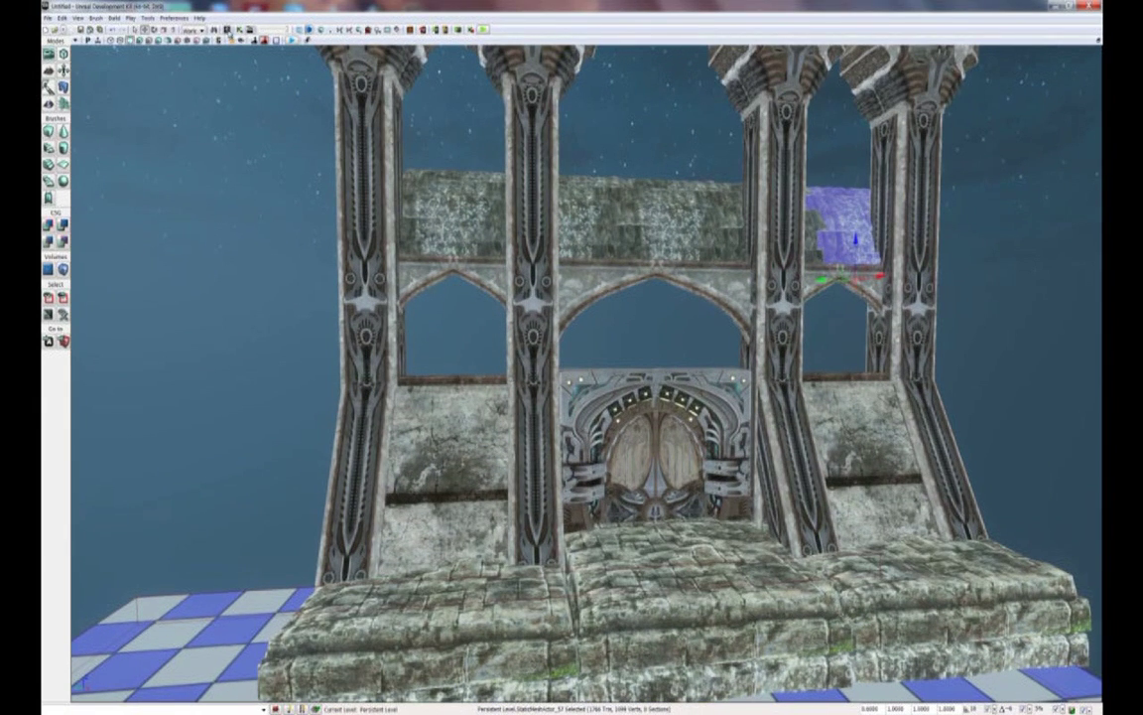
Search the static meshes for "trim" and place S_NEC_Trims_SM_Vertebral_01_Gate_02 in front of the left wall panel
left_click(228, 31)
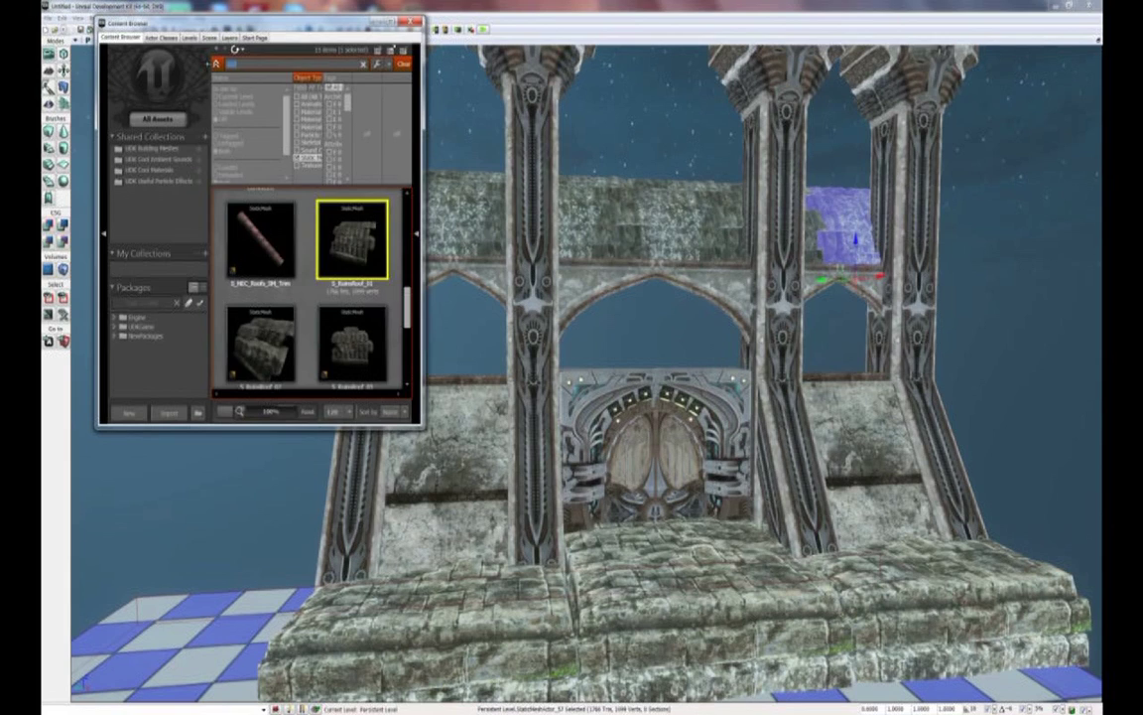
type("trim")
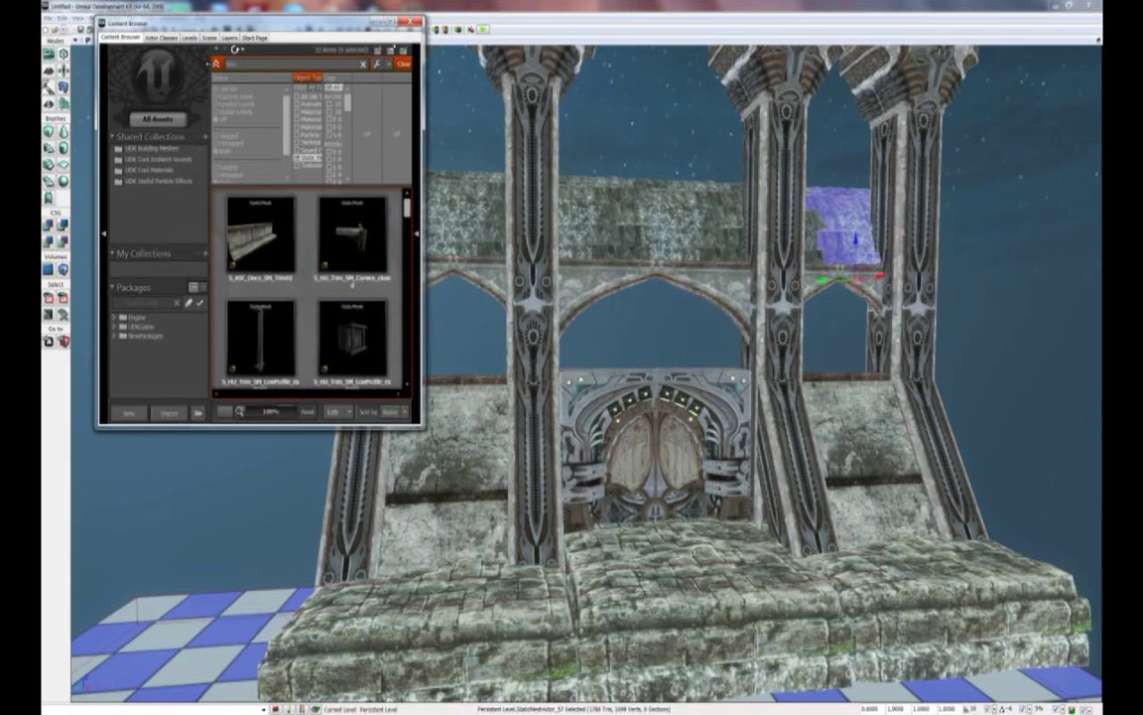
left_click_drag(407, 205, 417, 342)
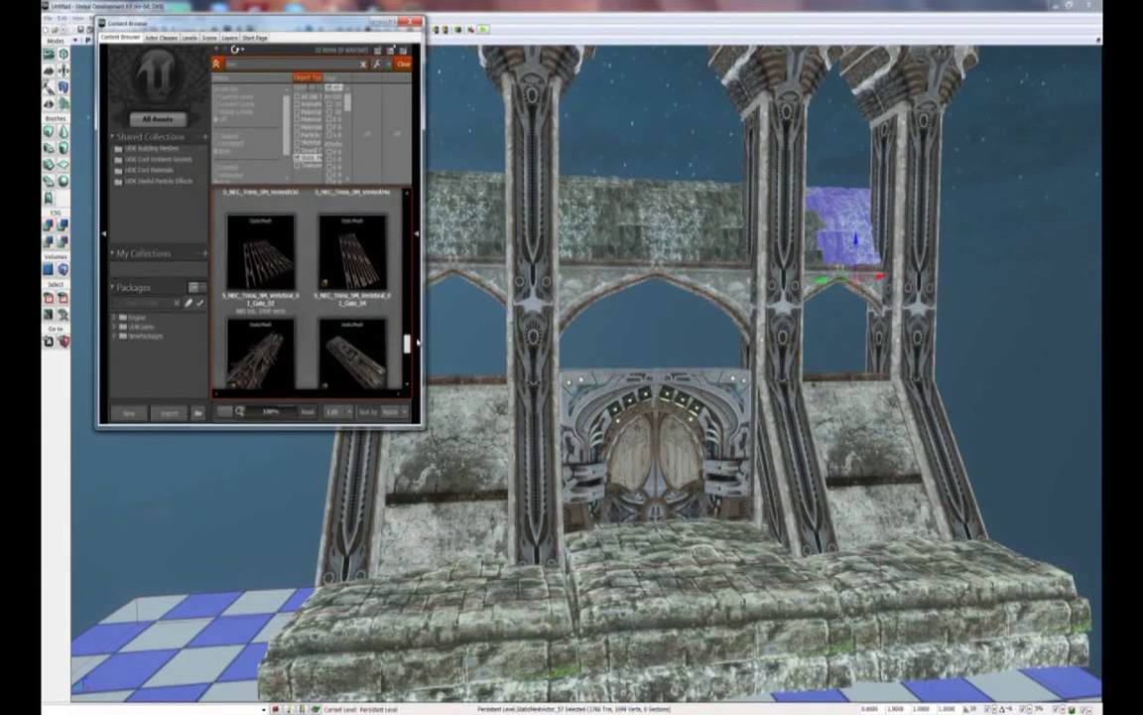
left_click(250, 306)
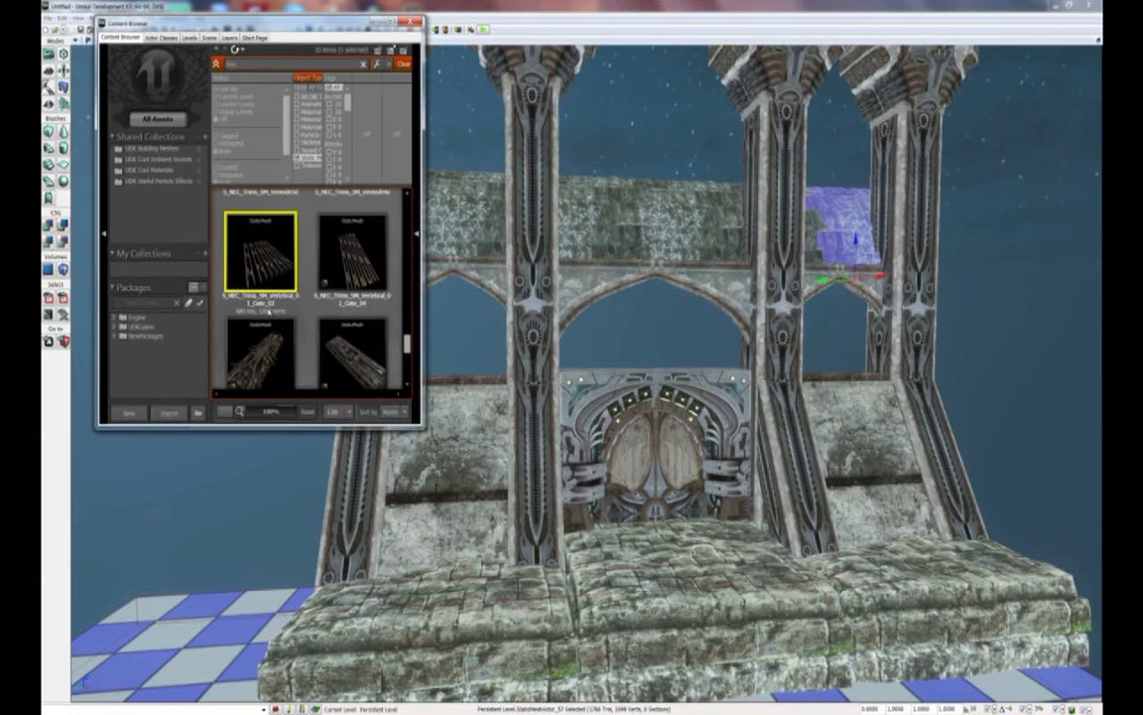
left_click_drag(260, 260, 462, 406)
left_click(409, 21)
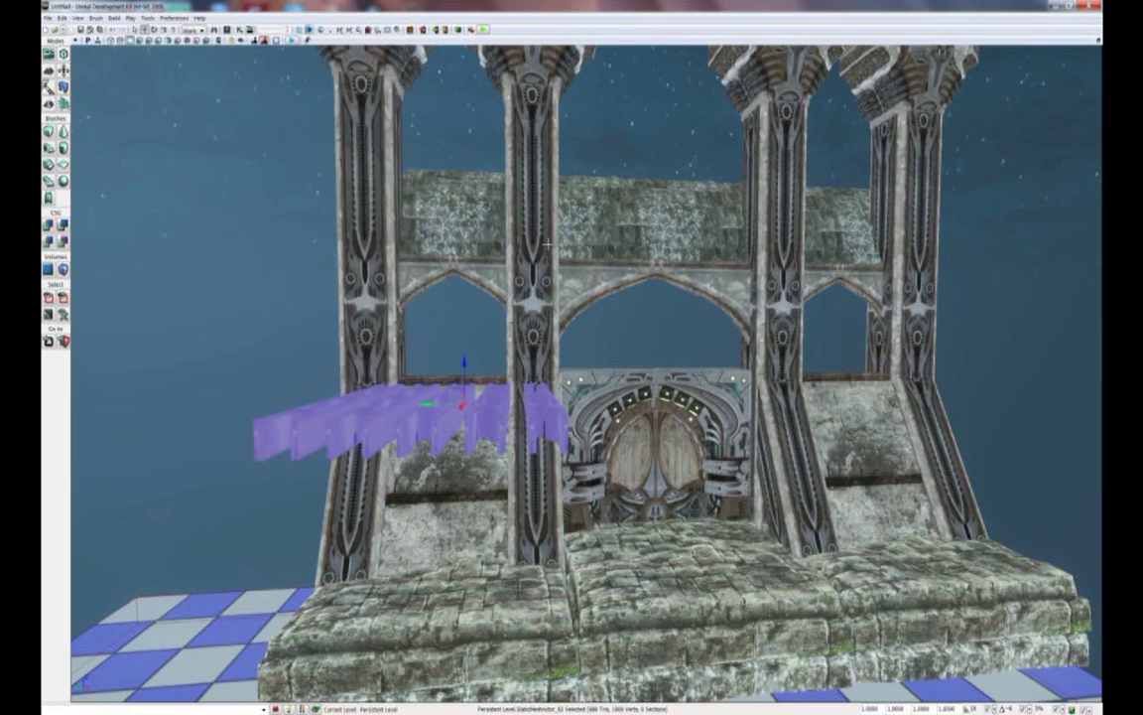
Rotate the gate mesh upright so its bars stand vertically and face the front of the facade
right_click_drag(541, 248, 500, 263)
key("space")
left_click_drag(638, 314, 764, 232)
right_click_drag(766, 233, 798, 268)
key("space")
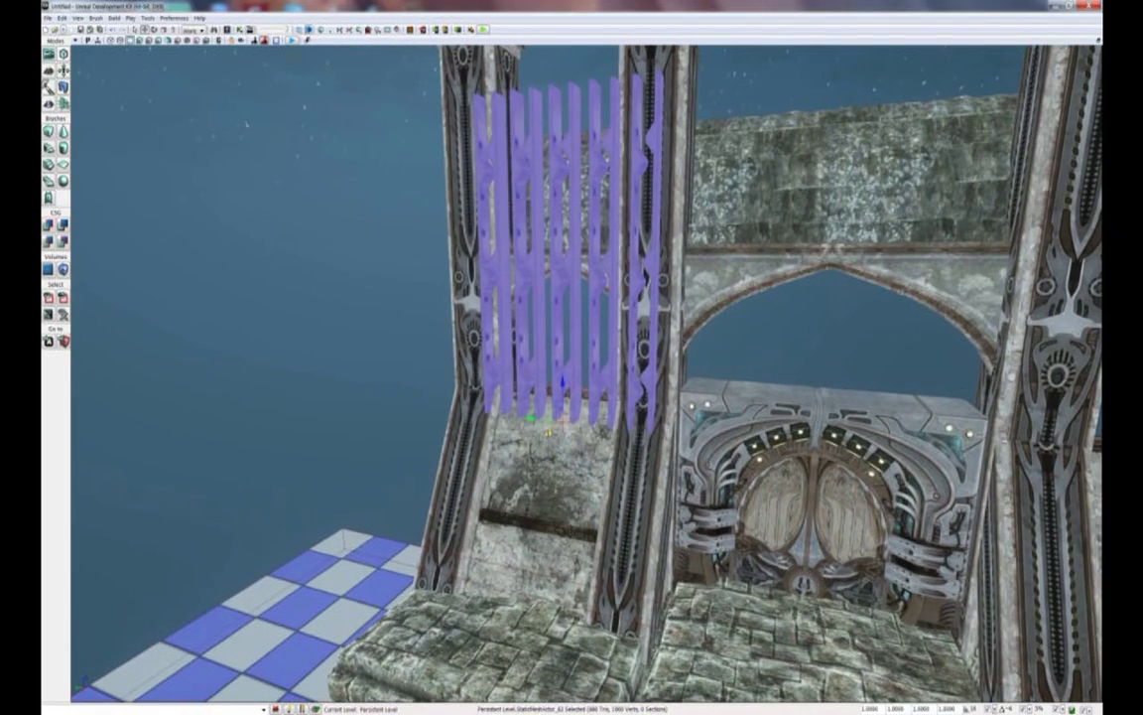
Set the gate's uniform scale to 0.6 and centre it between the two left pillars
left_click_drag(549, 432, 568, 419)
right_click_drag(567, 419, 580, 387)
left_click_drag(882, 708, 859, 709)
type("1")
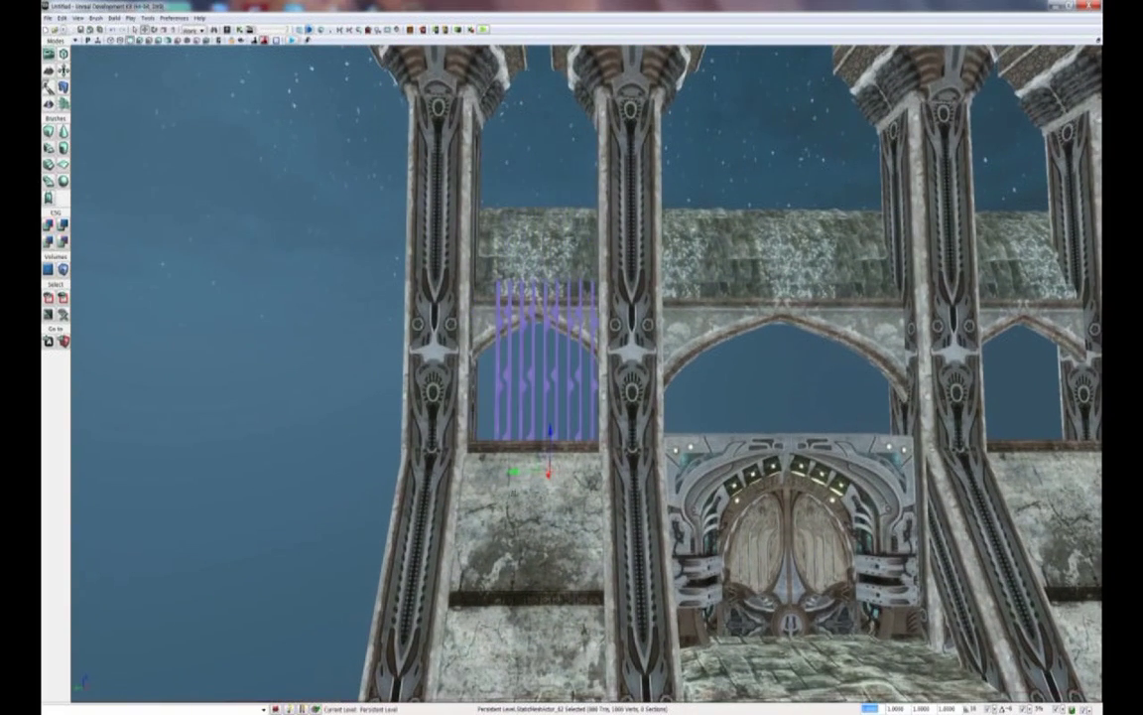
left_click_drag(513, 473, 495, 473)
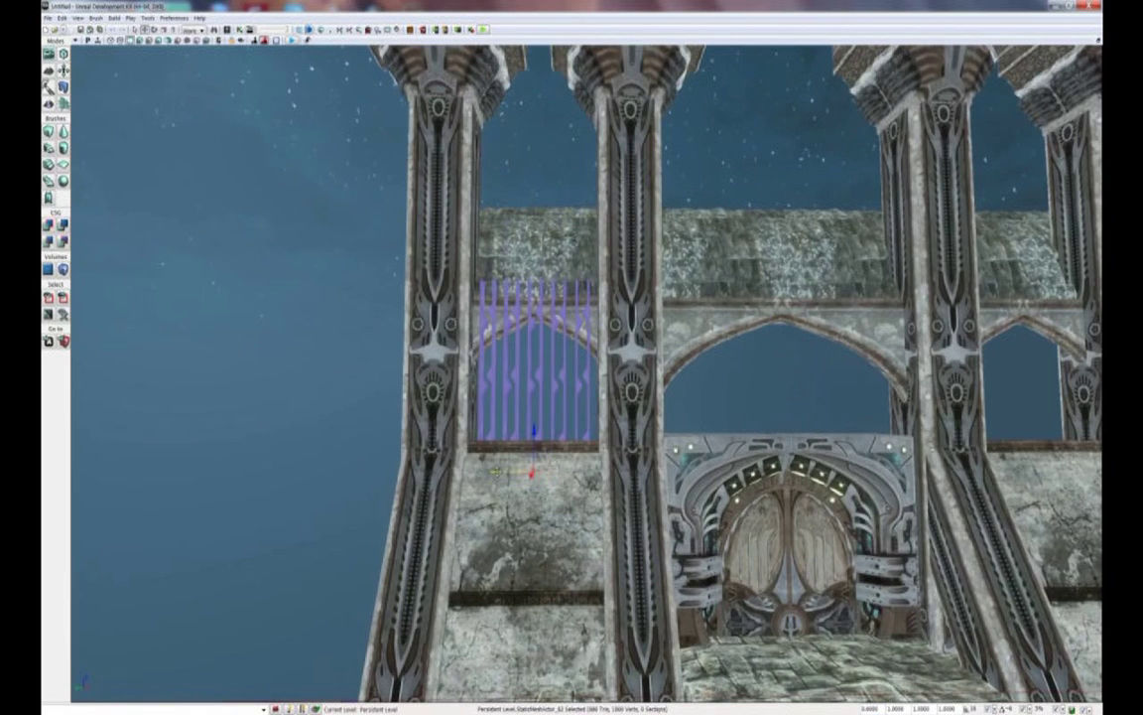
Adjust the gate's depth and lower it so its bars fill the small left arch opening from behind
right_click_drag(471, 519, 510, 509)
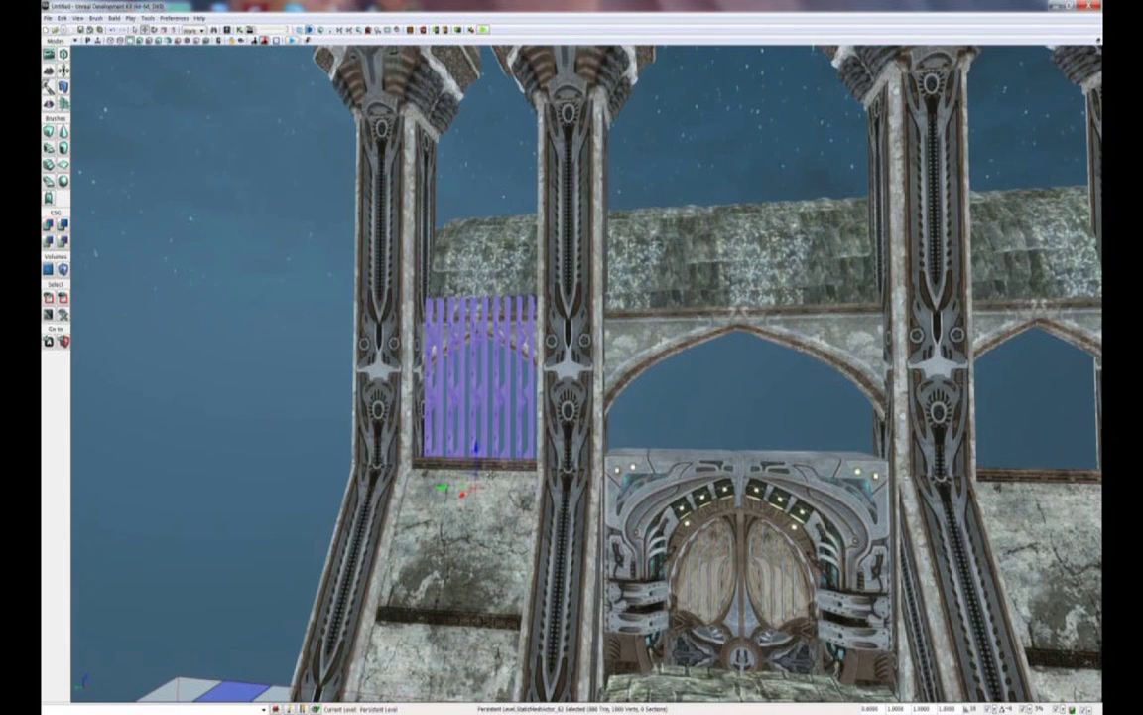
left_click_drag(465, 493, 475, 490)
right_click_drag(448, 511, 431, 532)
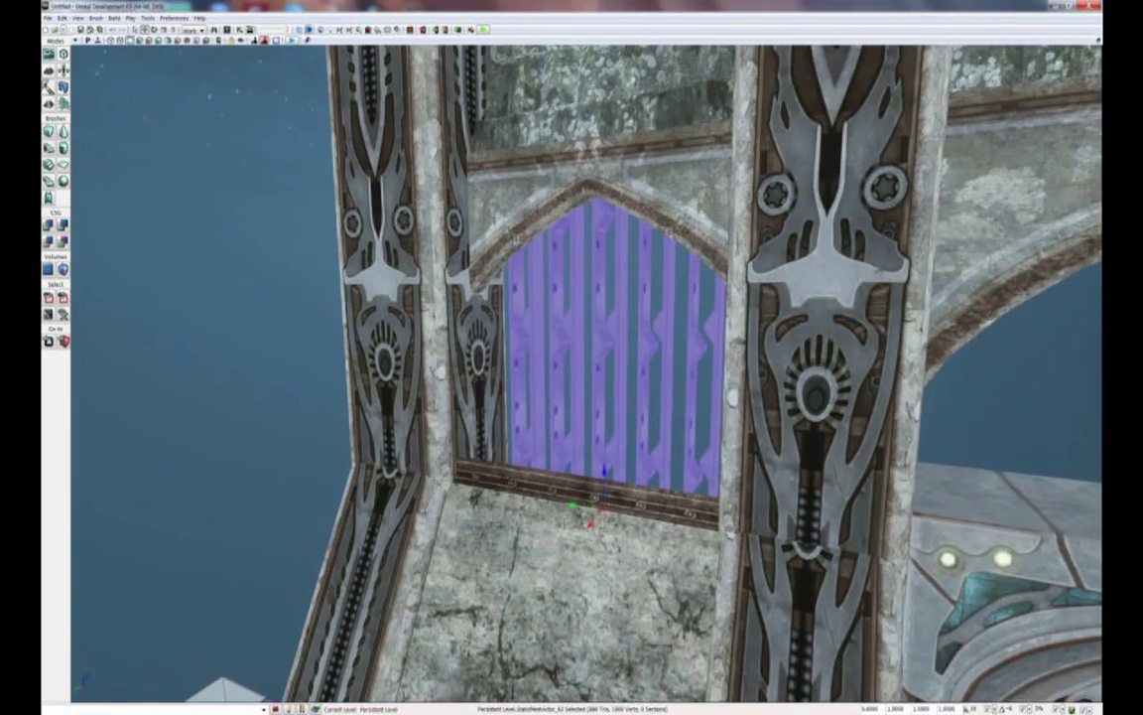
left_click_drag(591, 523, 578, 536)
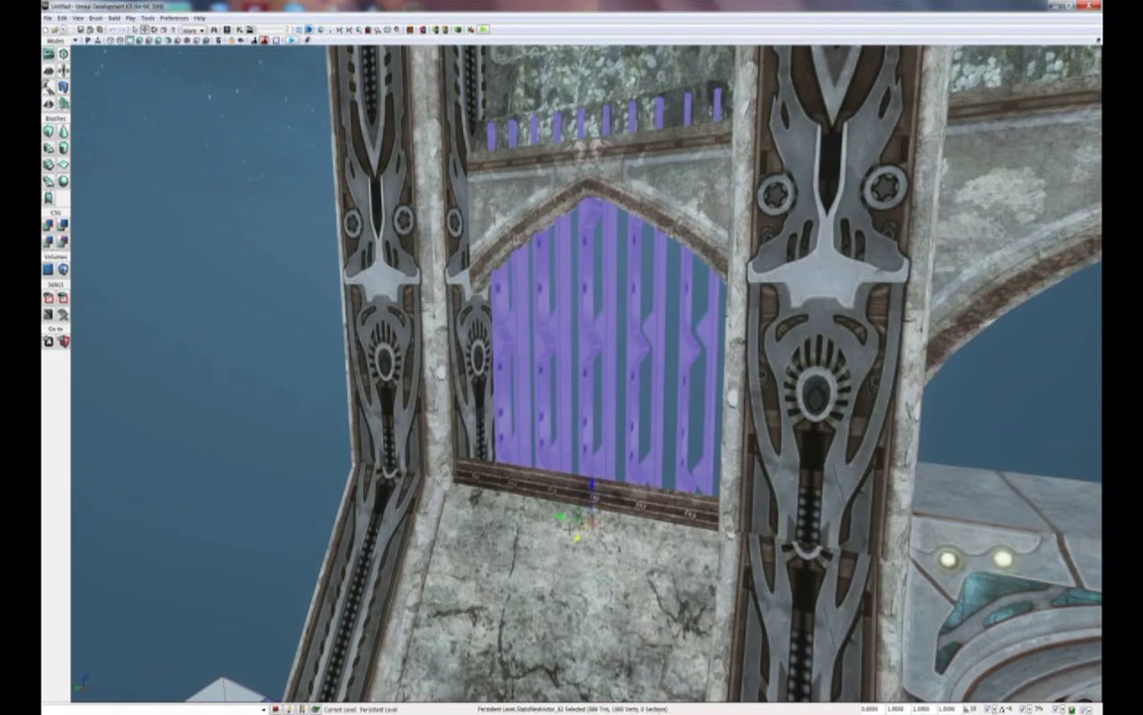
left_click_drag(592, 486, 593, 518)
mouse_move(440, 367)
right_mouse_down()
mouse_move(458, 350)
mouse_move(440, 367)
right_mouse_up()
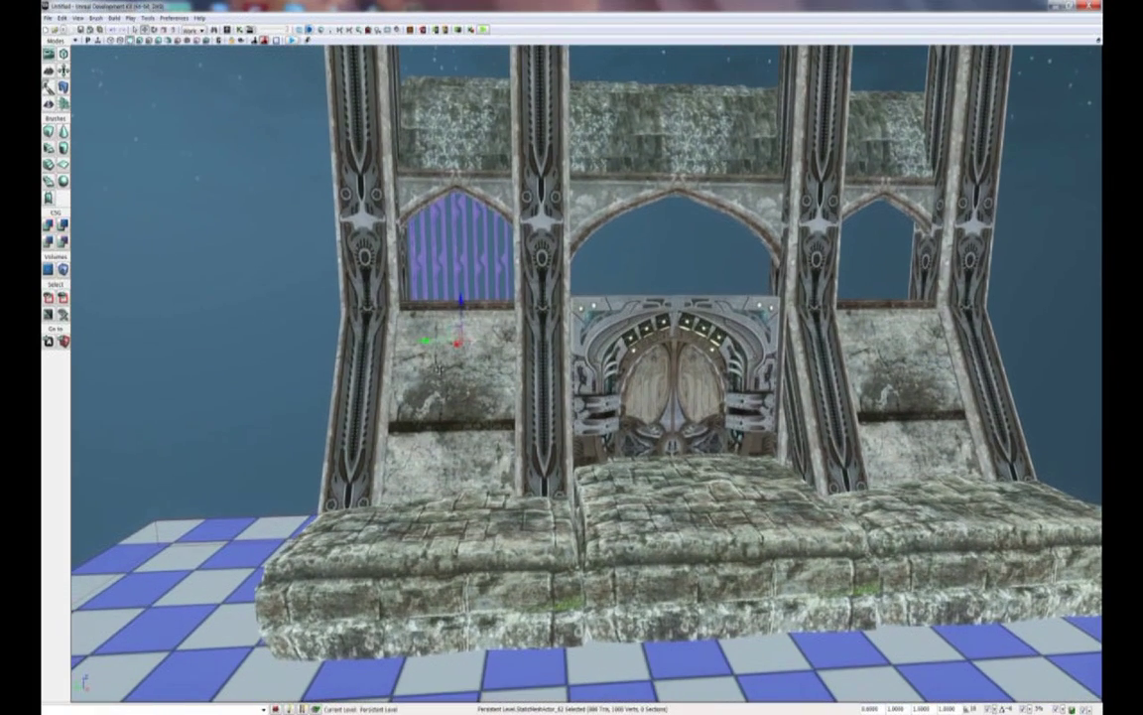
Duplicate the gate into the small right arch and add two more copies side by side in the central arch
left_click_drag(425, 342, 835, 340)
right_click_drag(835, 339, 858, 345)
mouse_move(795, 365)
right_mouse_down()
mouse_move(819, 353)
mouse_move(824, 371)
mouse_move(766, 375)
mouse_move(795, 366)
right_mouse_up()
left_click_drag(716, 437, 572, 435)
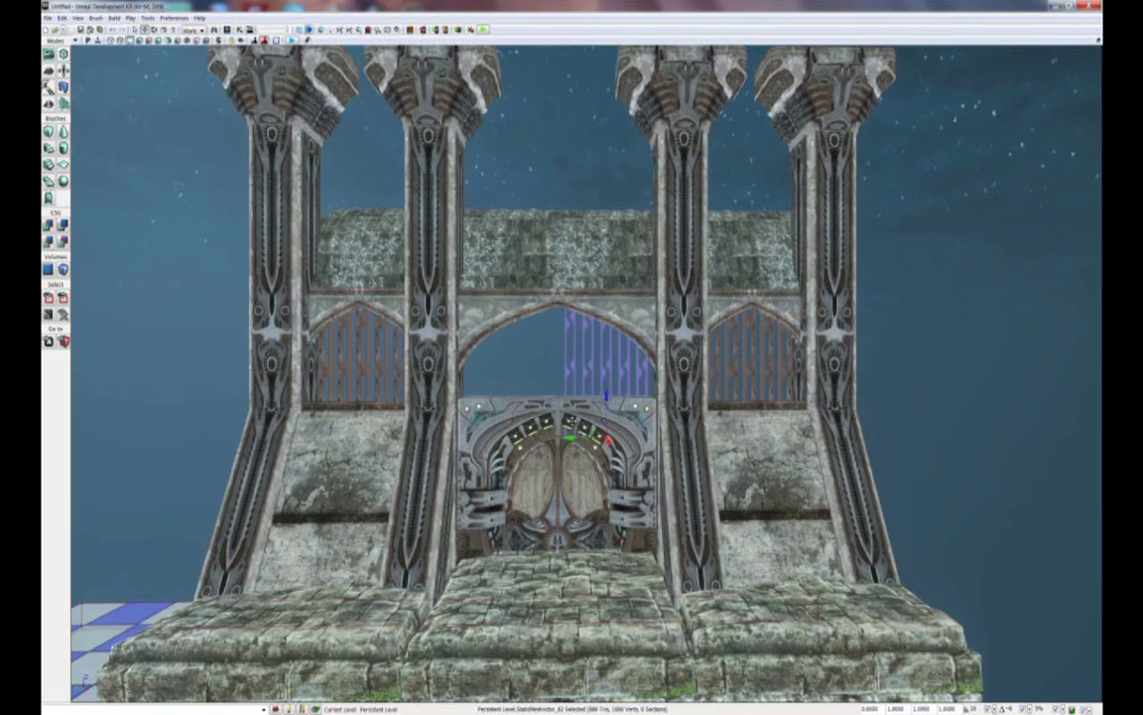
left_click_drag(607, 437, 504, 437)
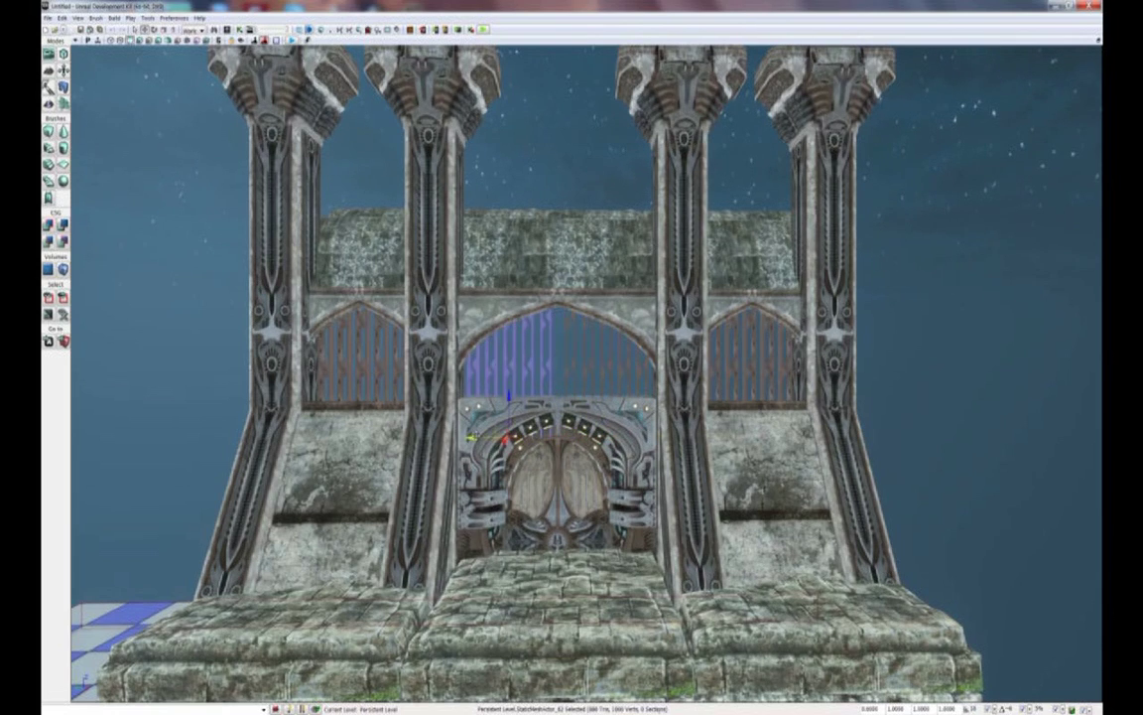
Widen both gate copies in the central arch by setting each one's Y scale to 1.2
left_click_drag(540, 370, 553, 283)
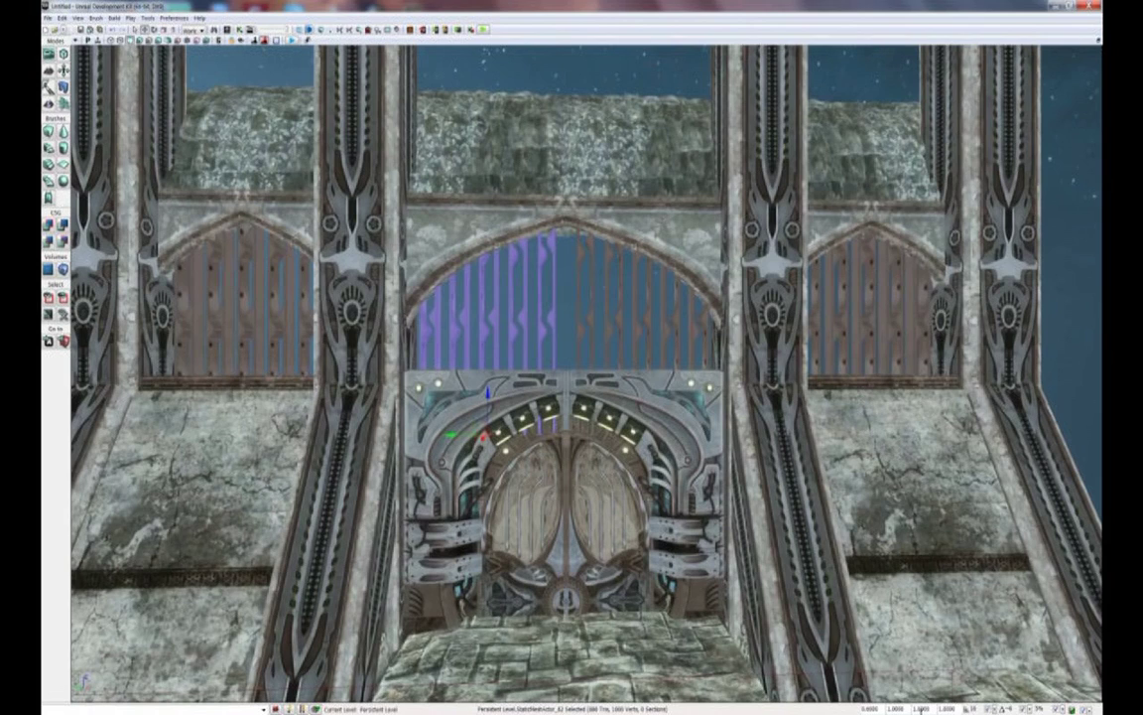
left_click(933, 708)
type("1.1")
key("Return")
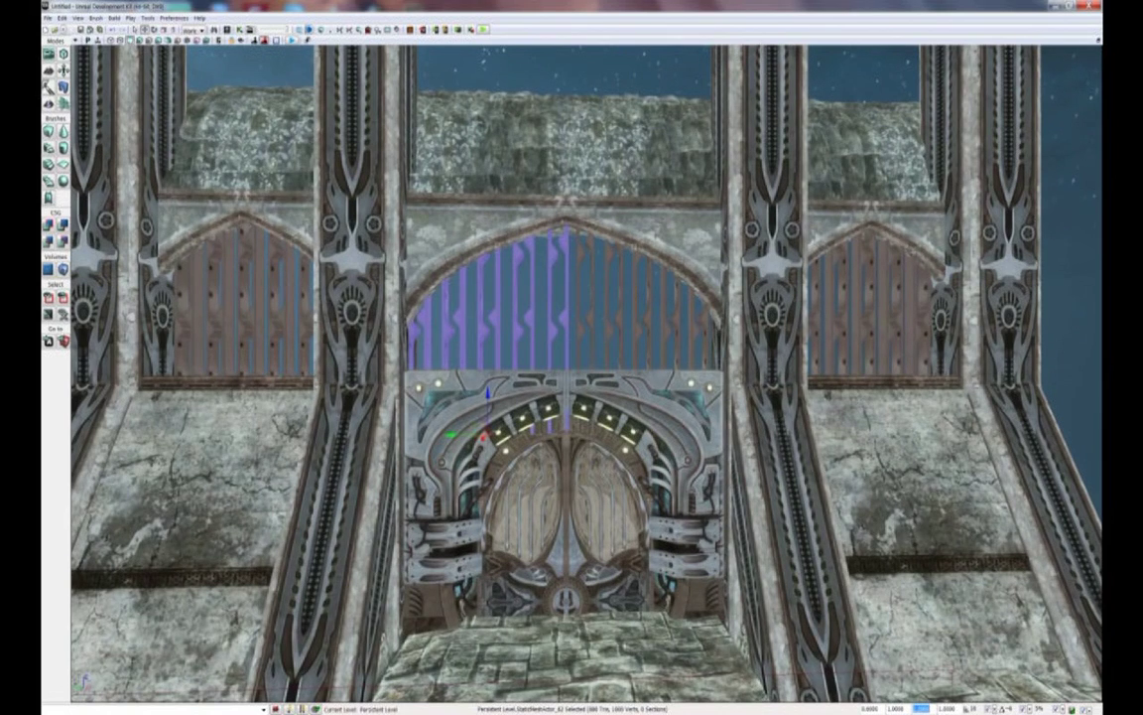
left_click(593, 318)
double_click(928, 708)
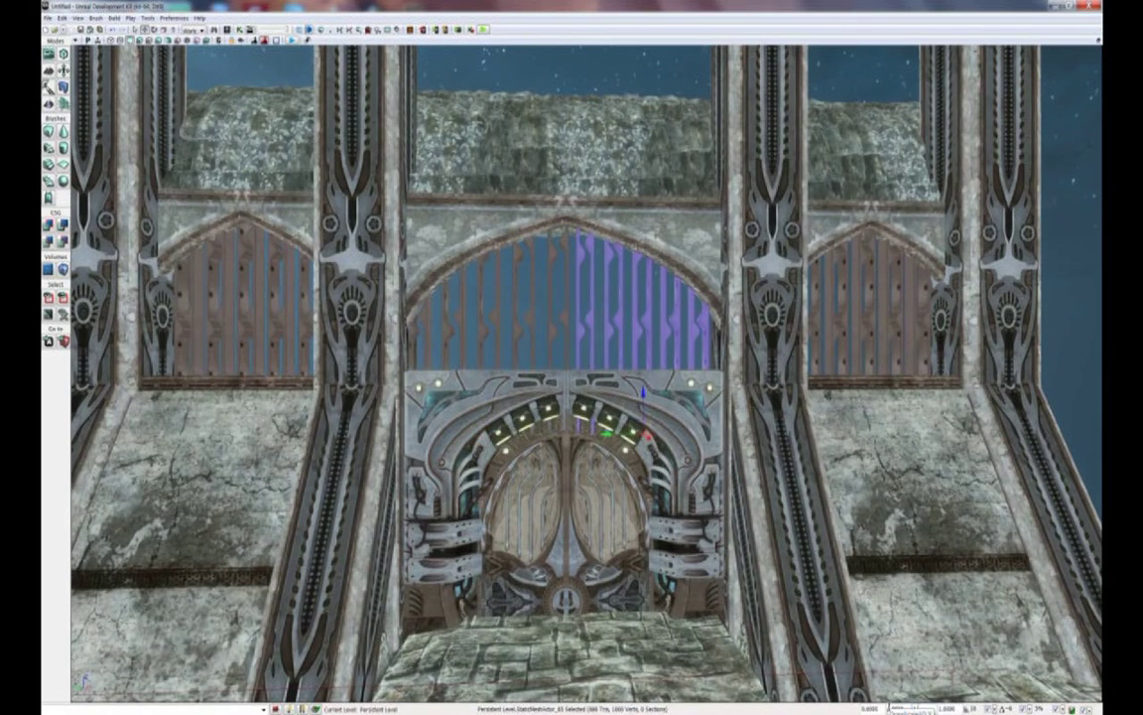
type("1.2")
key("Return")
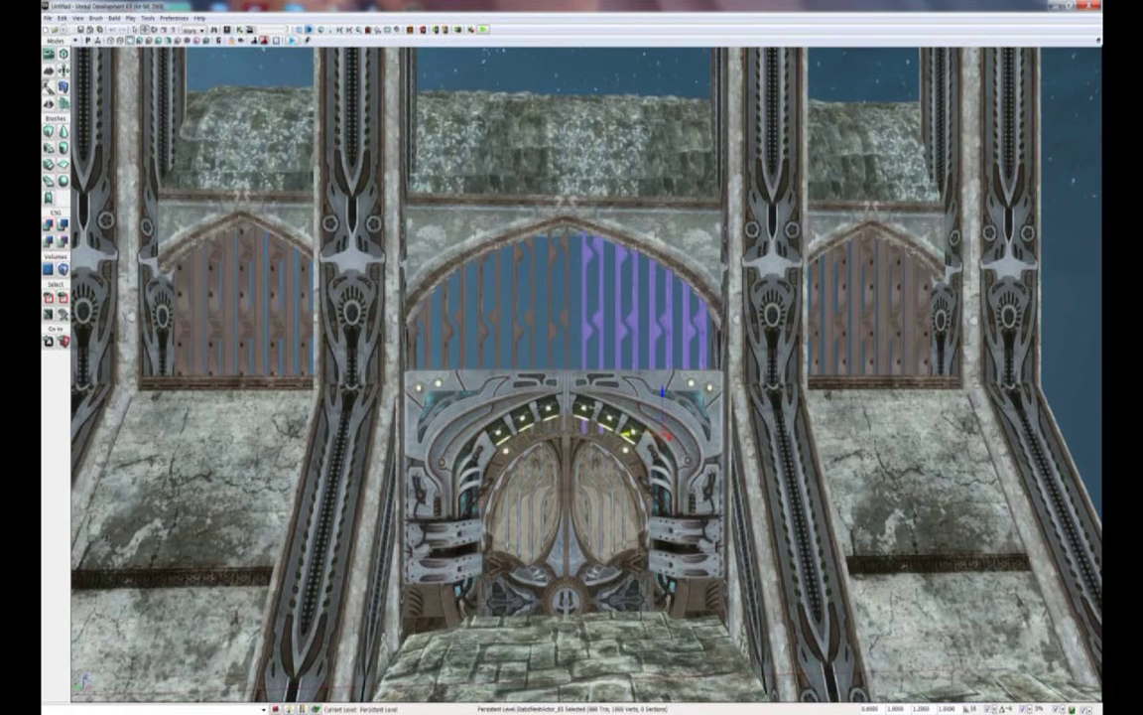
Shift the two central gate copies sideways so they meet evenly at the middle of the arch
left_click(507, 291)
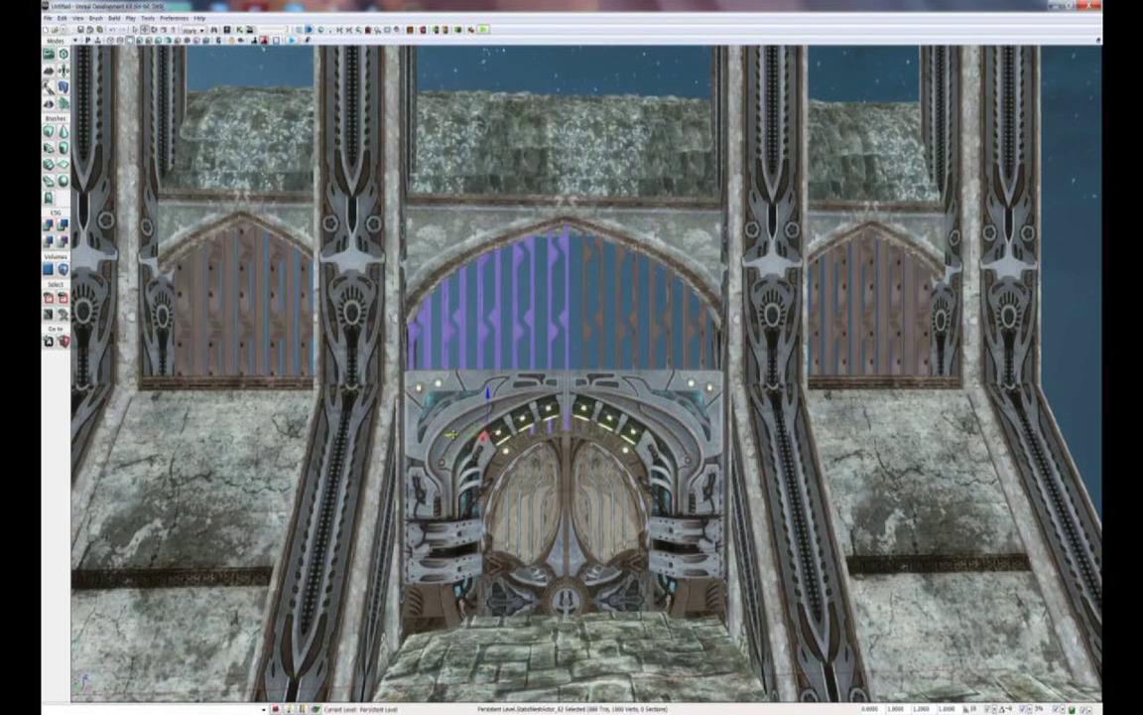
mouse_move(451, 433)
left_mouse_down()
mouse_move(433, 434)
mouse_move(458, 434)
left_mouse_up()
left_click(582, 334)
left_click_drag(665, 435, 609, 472)
right_click_drag(609, 471, 612, 445)
left_click_drag(605, 459, 624, 458)
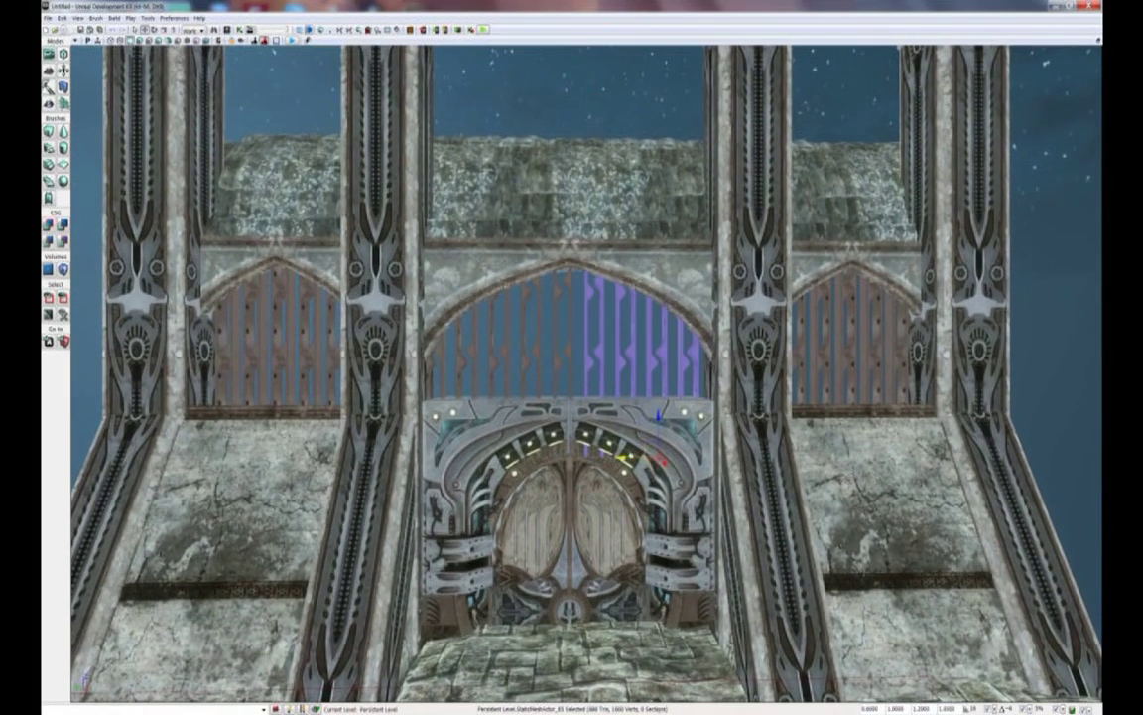
Select both central gate copies and move them farther back behind the large arch
left_click(516, 314, "ctrl")
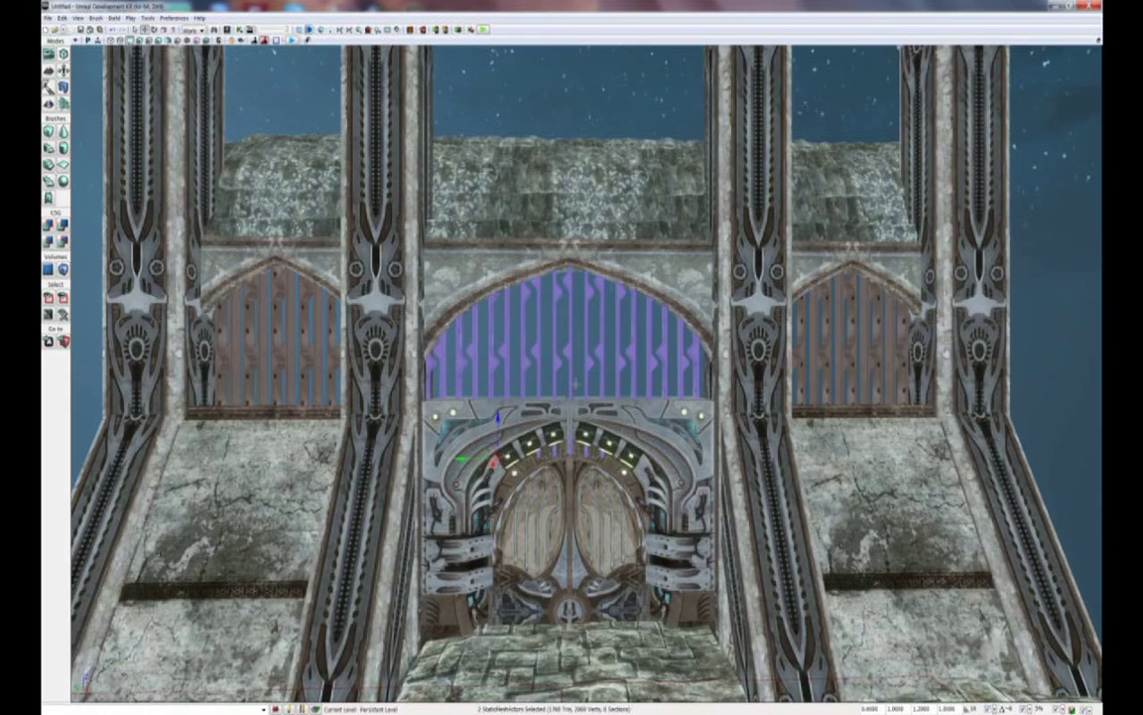
right_click_drag(491, 385, 444, 383)
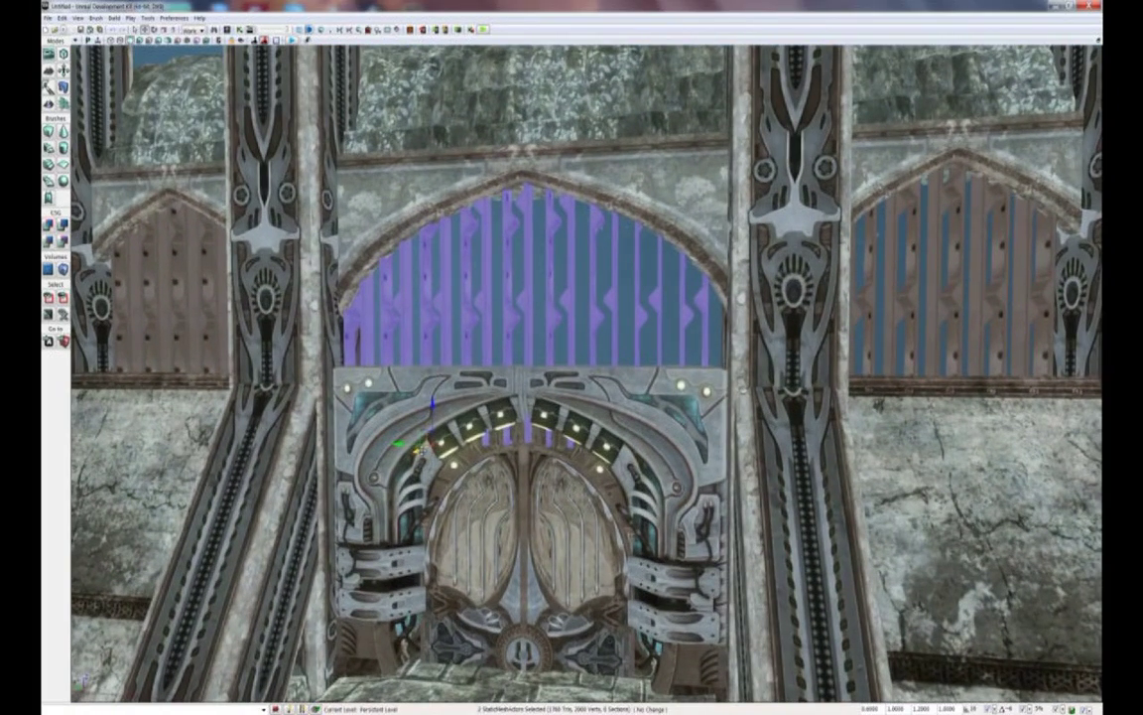
left_click_drag(421, 449, 431, 444)
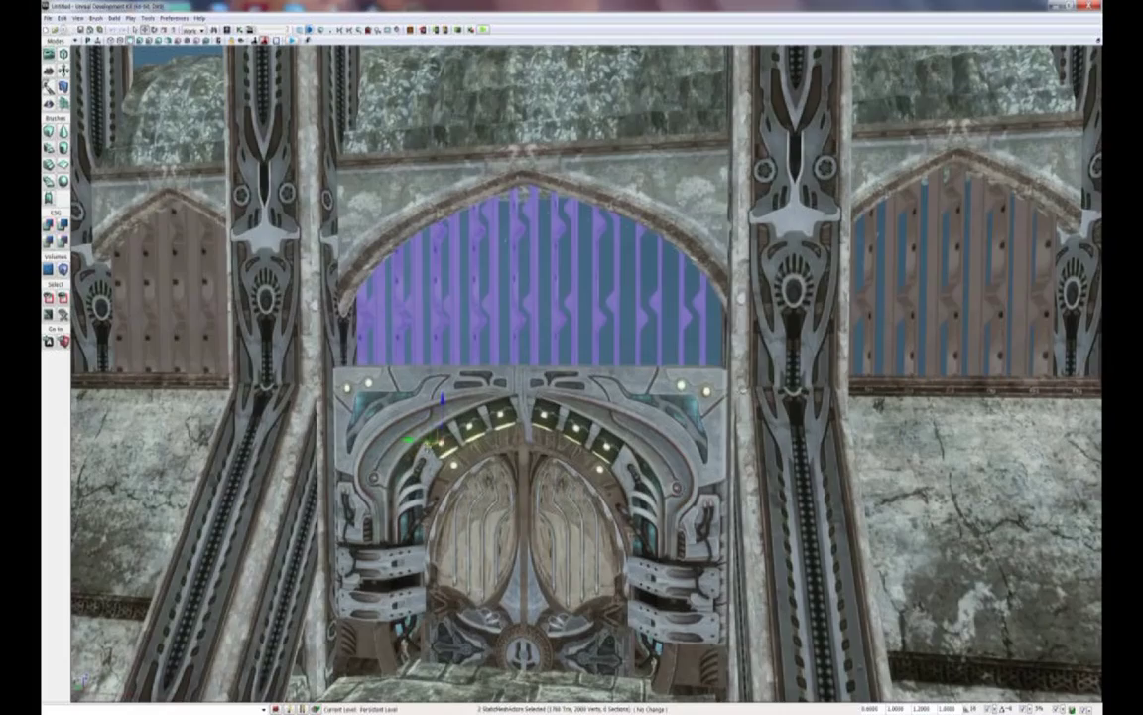
right_click_drag(449, 397, 422, 408)
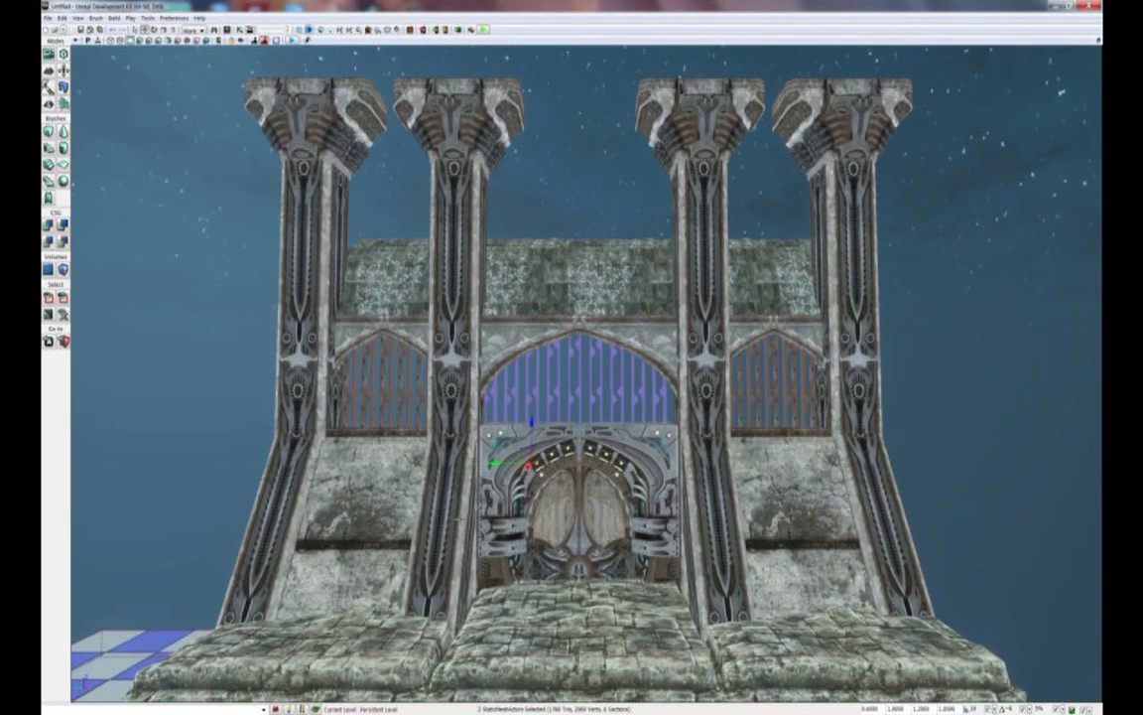
Search the static meshes for "wall" and place S_NEC_Walls_SM_CAWall_STRc on the stone platform in front of the door
right_click_drag(485, 487, 459, 486)
right_click_drag(436, 624, 422, 611)
right_click_drag(397, 482, 410, 562)
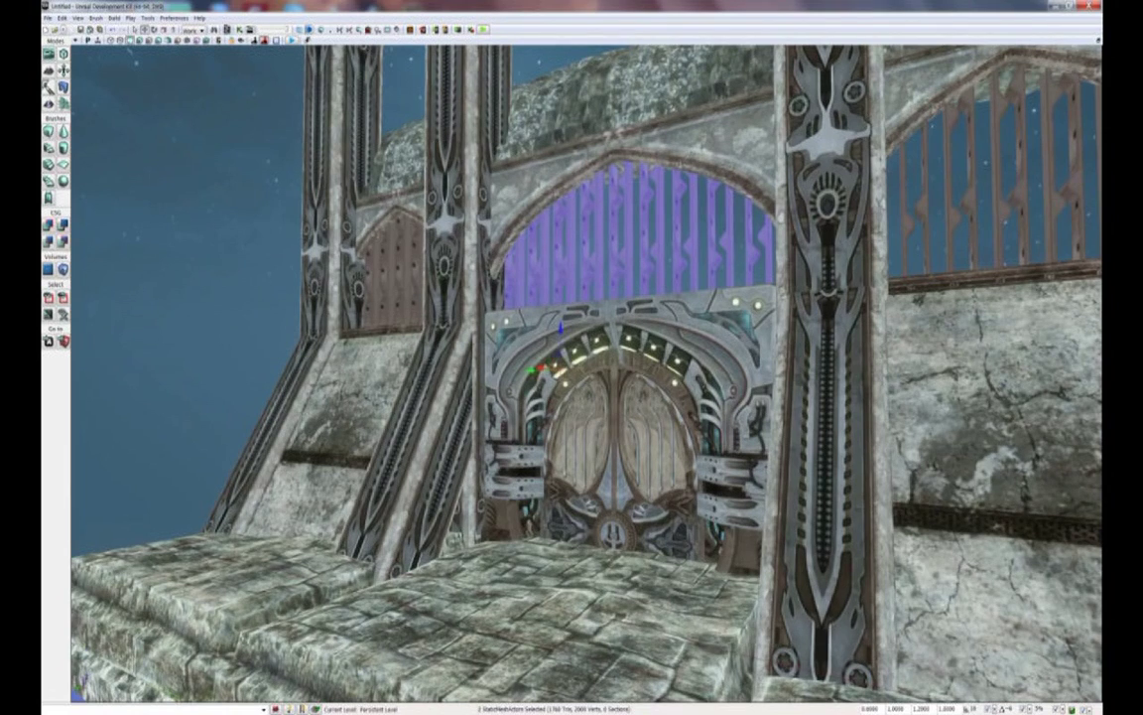
left_click(228, 30)
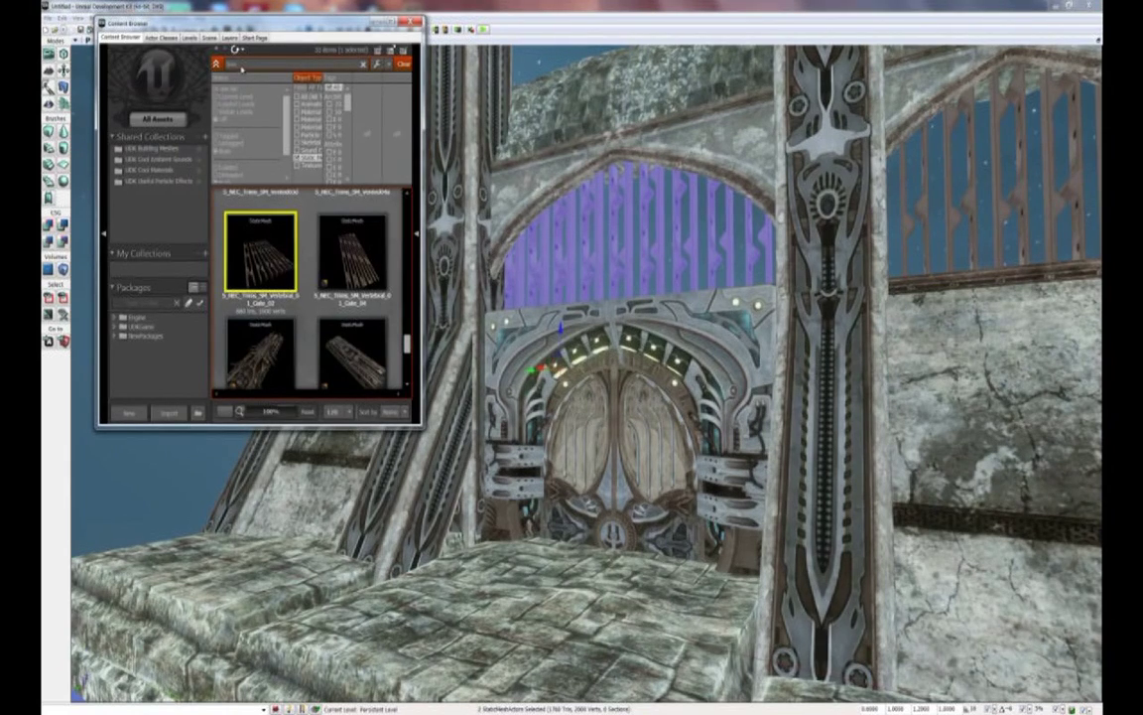
type("s")
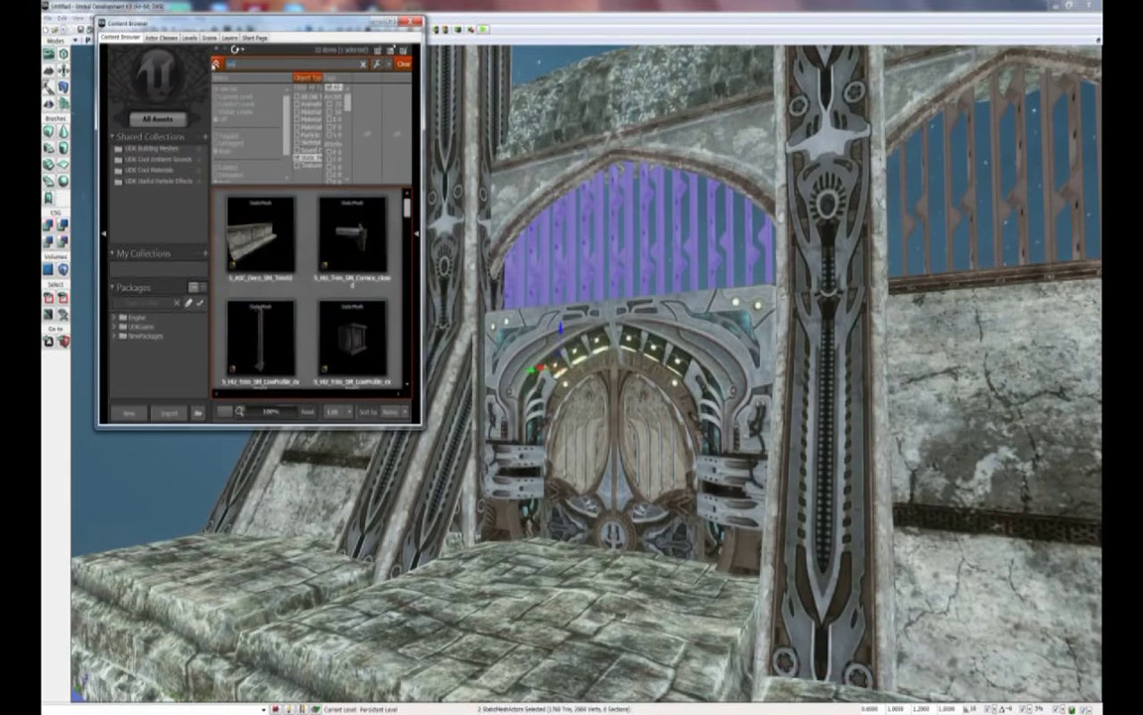
type("all")
left_click_drag(408, 203, 413, 329)
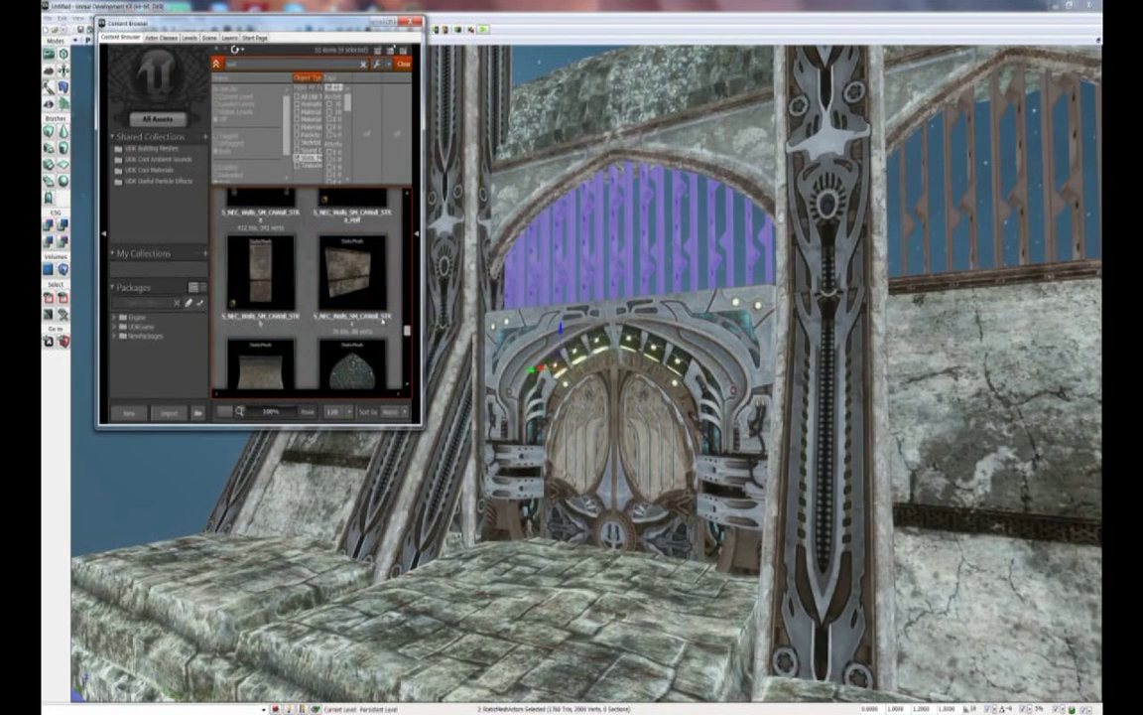
left_click_drag(341, 273, 481, 550)
left_click(410, 22)
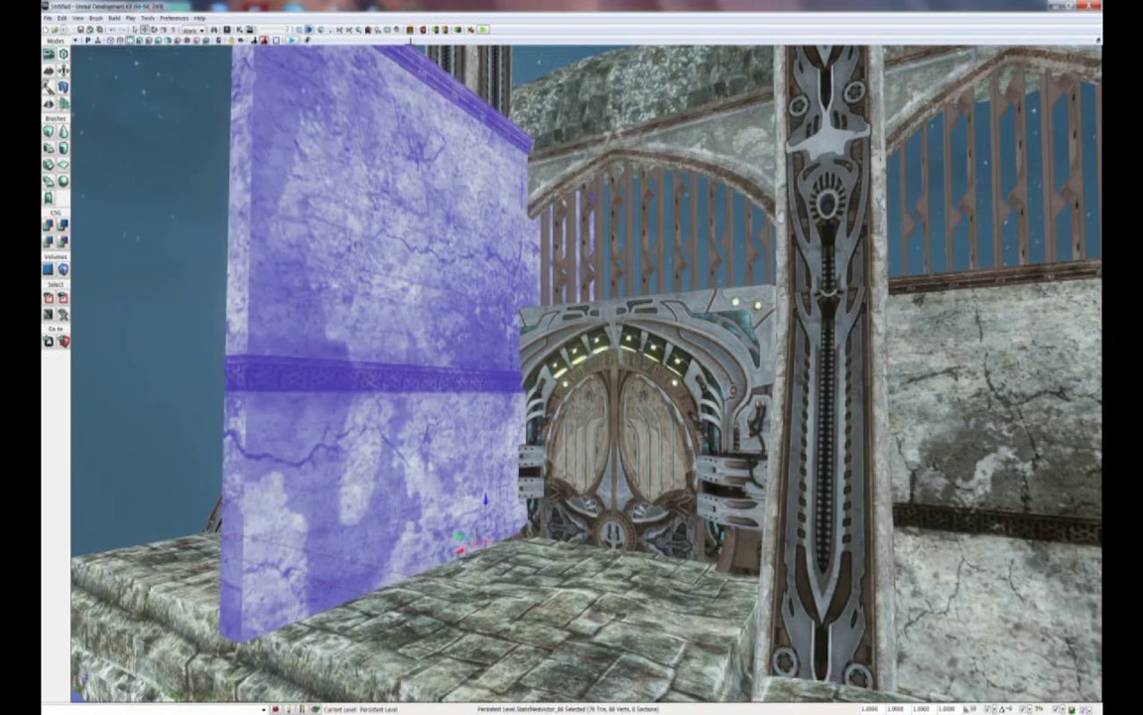
Scale the newly placed wall down uniformly and shift it toward the gap beside the door frame
left_click(859, 708)
type("4")
key("Return")
right_click_drag(567, 518, 476, 531)
left_click_drag(633, 500, 622, 494)
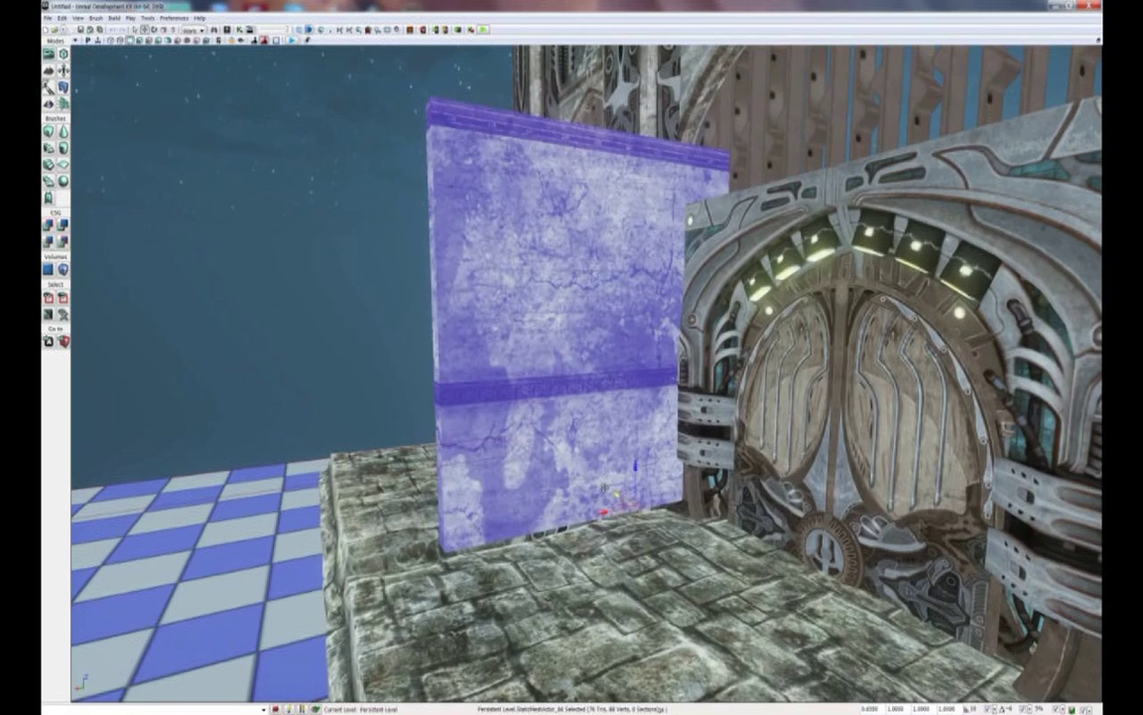
Fit the small wall into the gap between pillar and door frame, and duplicate it to the door's opposite side
left_click_drag(633, 475, 636, 596)
key("space")
key("space")
left_click_drag(603, 641, 645, 608)
left_click_drag(522, 544, 739, 636, "alt")
left_click(738, 635)
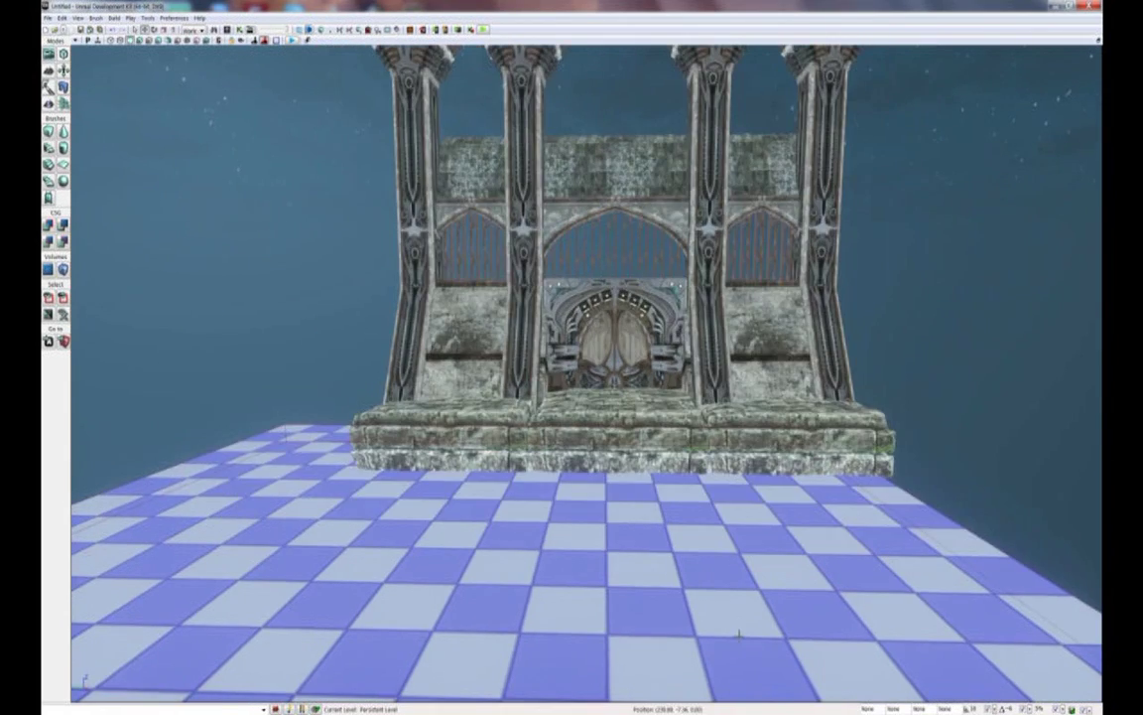
right_click_drag(739, 636, 740, 635)
left_click_drag(740, 635, 738, 635)
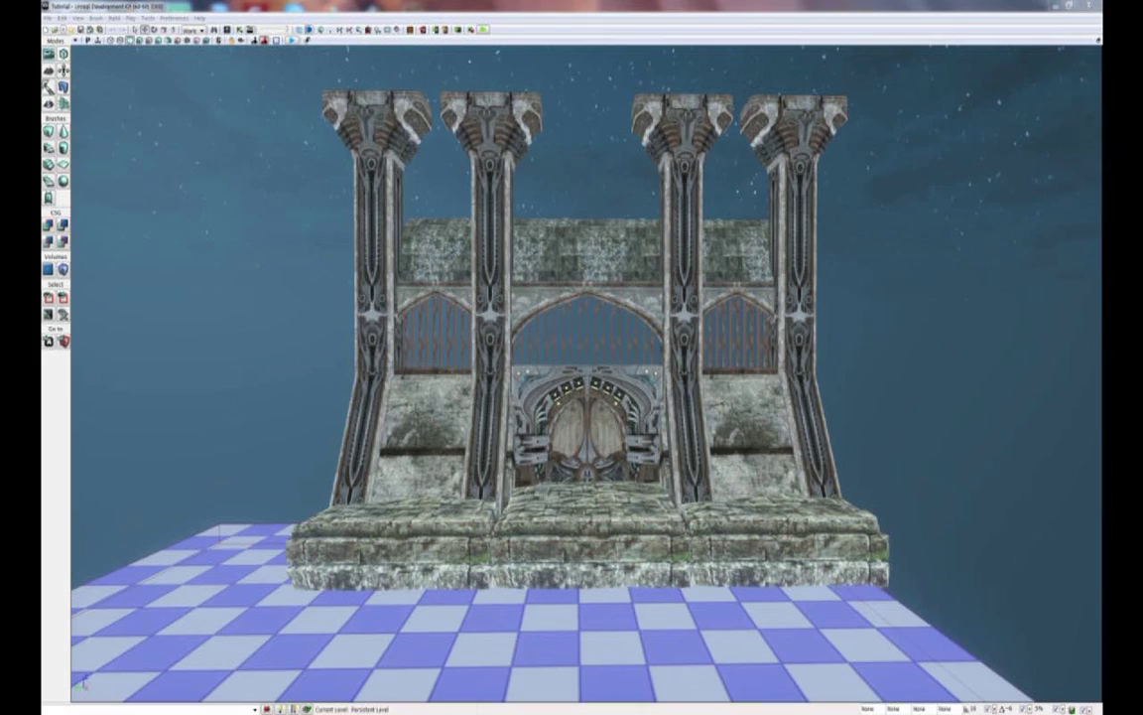
Search the static meshes for "floor" and place the S_NEC_Floors_SM_Walkway mesh on the checkered floor before the platform
left_click_drag(804, 586, 915, 594)
right_click_drag(916, 594, 804, 600)
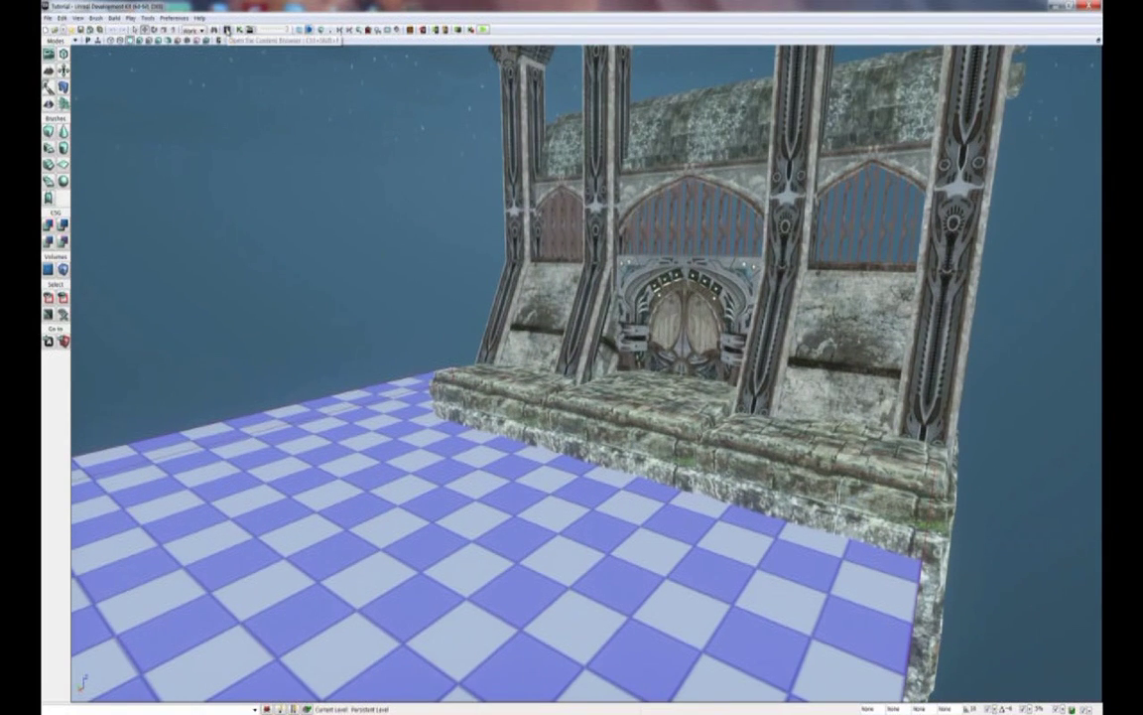
left_click(226, 30)
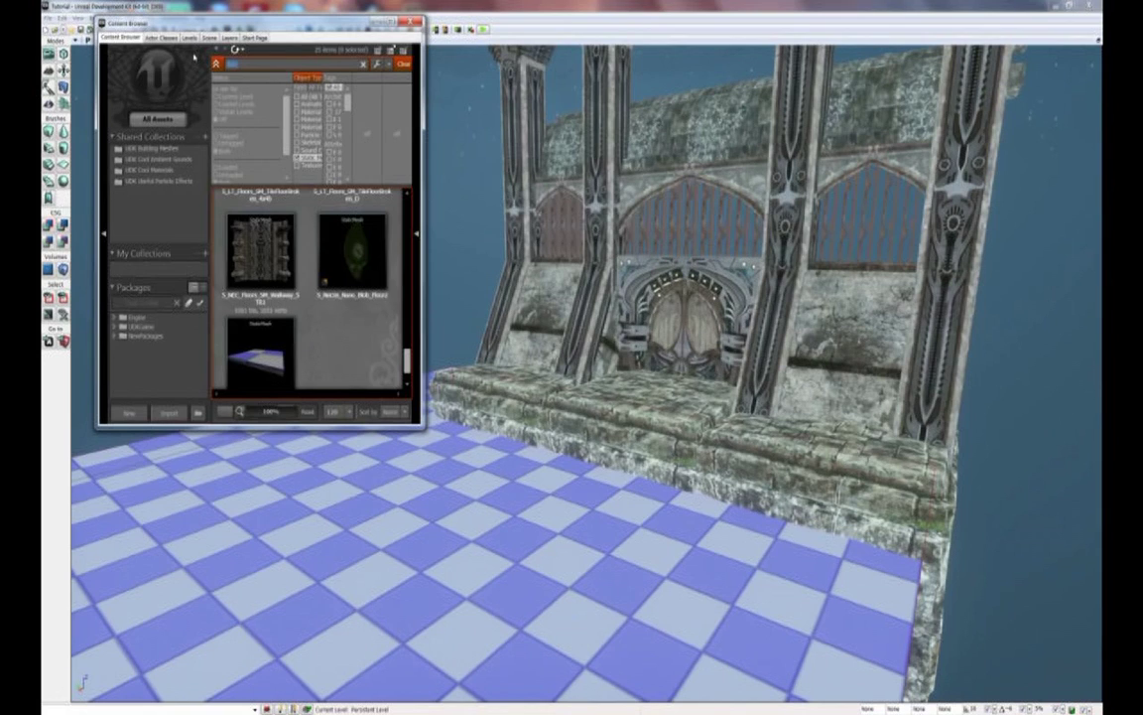
type("floor")
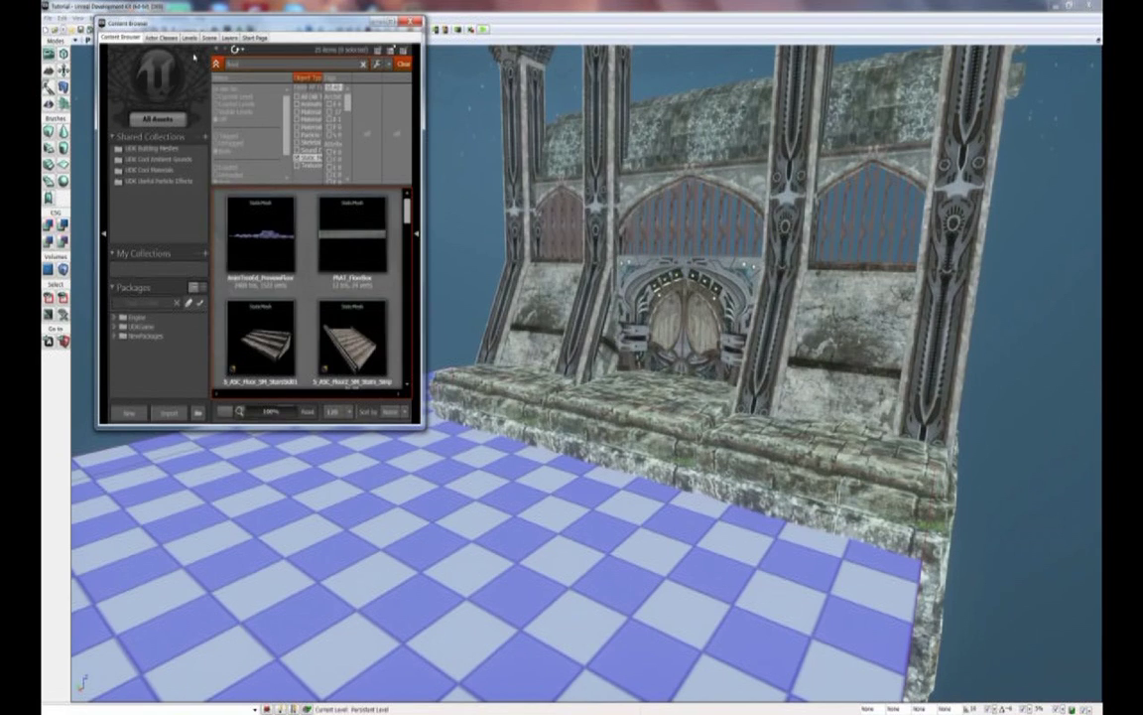
left_click_drag(406, 207, 419, 352)
left_click(263, 306)
left_click_drag(542, 494, 546, 493)
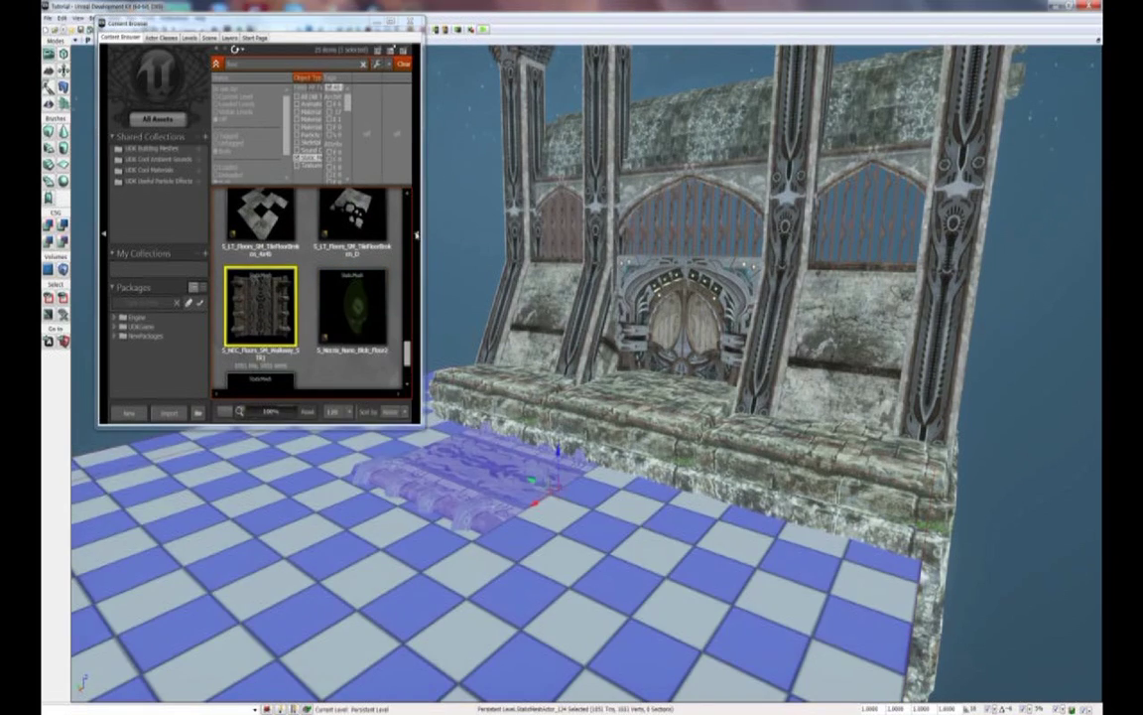
left_click(410, 22)
Rotate the walkway so its length runs straight out from the platform in line with the door
mouse_move(548, 313)
right_mouse_down()
mouse_move(595, 316)
mouse_move(549, 313)
right_mouse_up()
left_click_drag(549, 313, 549, 298)
key("space")
left_click_drag(595, 481, 771, 479)
key("space")
right_click_drag(551, 486, 482, 487)
key("space")
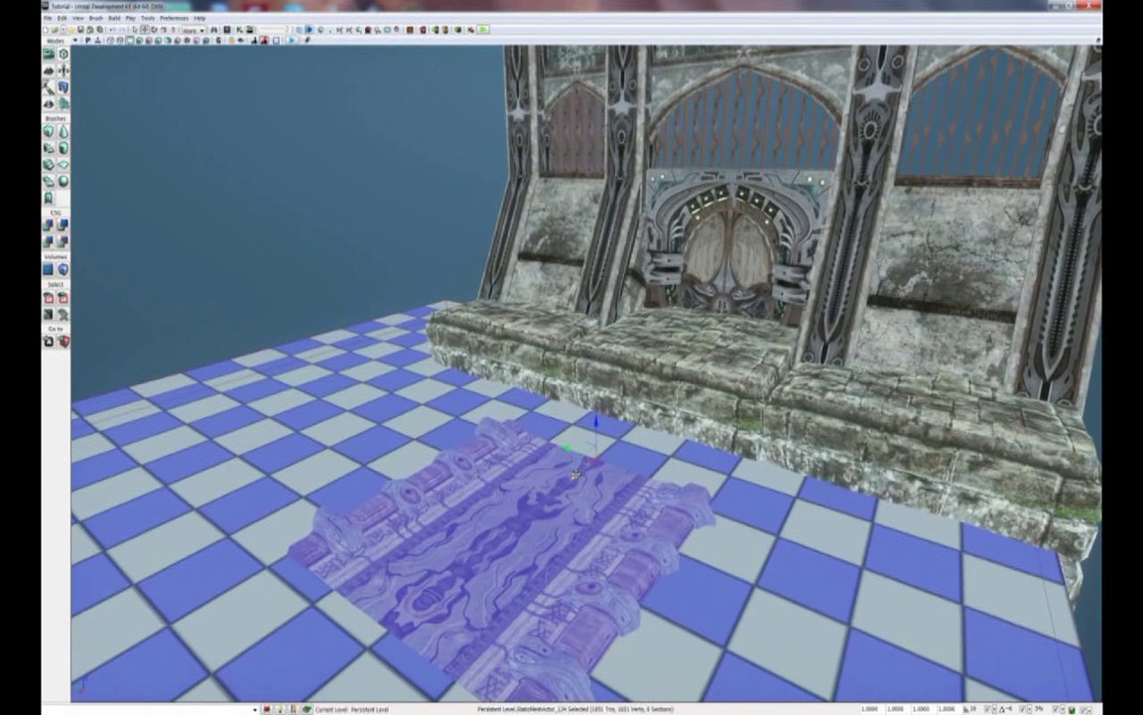
Move the walkway against the platform's front edge, raise it toward the platform's top and centre it on the door
left_click_drag(576, 476, 629, 436)
left_click_drag(645, 381, 647, 325)
right_click_drag(598, 417, 615, 461)
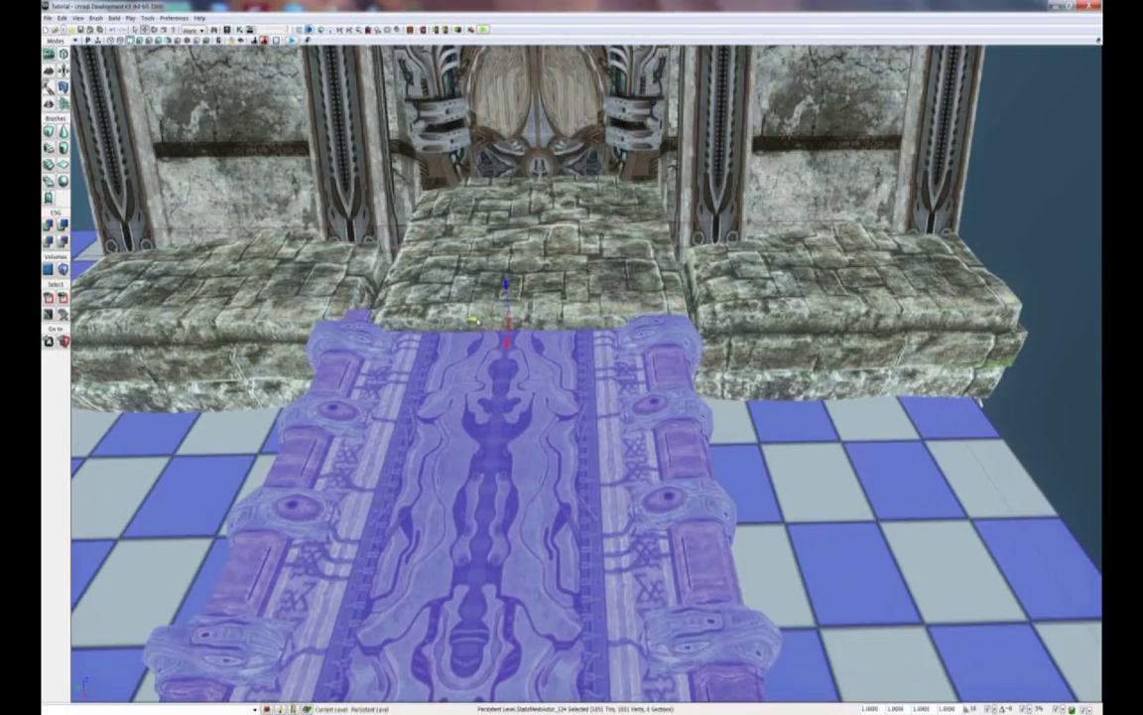
left_click_drag(494, 321, 516, 322)
mouse_move(455, 384)
left_mouse_down()
mouse_move(452, 503)
mouse_move(472, 397)
left_mouse_up()
Set the walkway's overall scale to 0.8 and its X scale to 0.8
left_click(873, 709)
type("1")
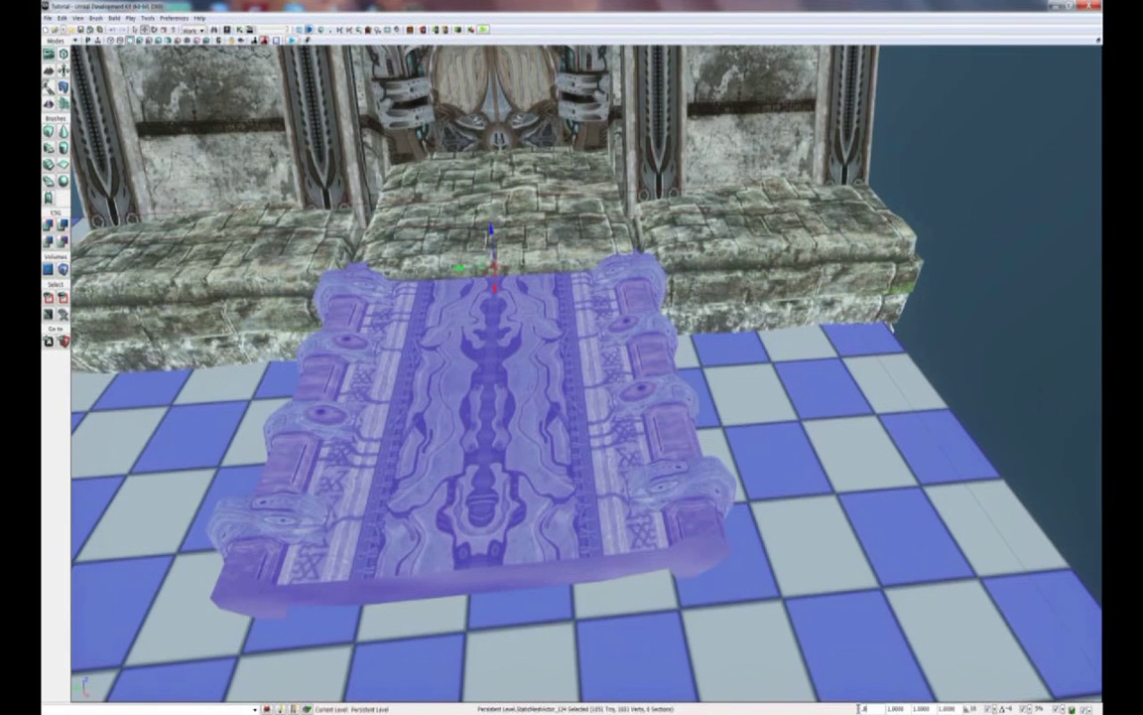
key("Return")
key("Tab")
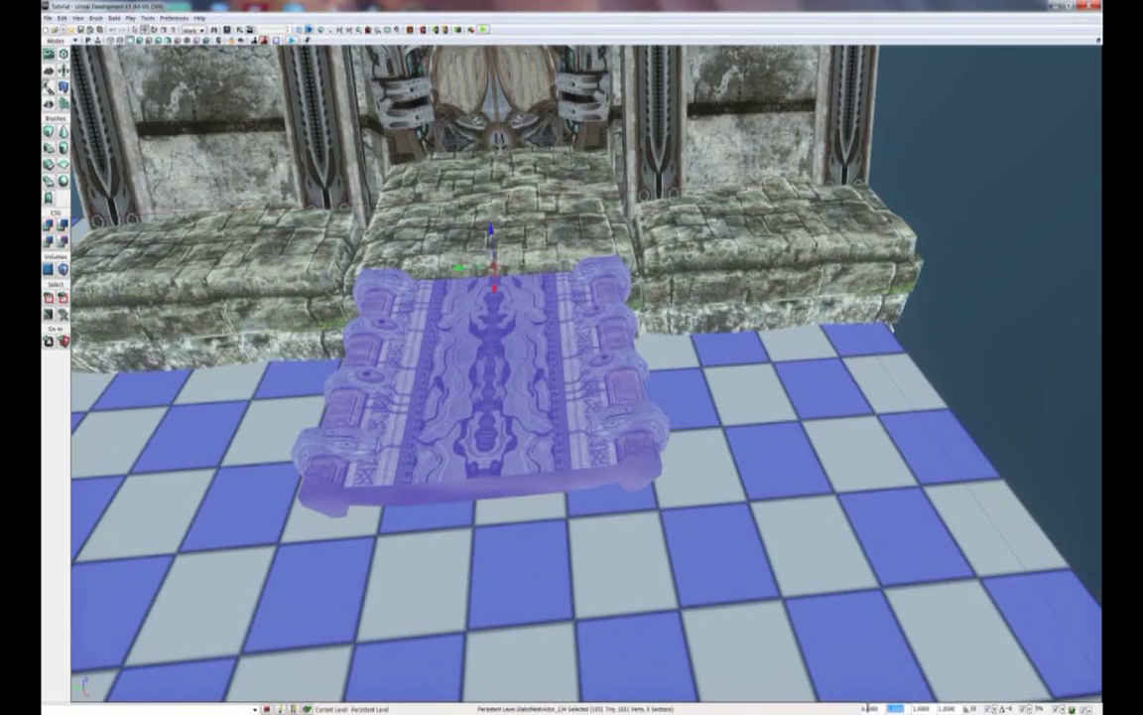
type("1")
key("Return")
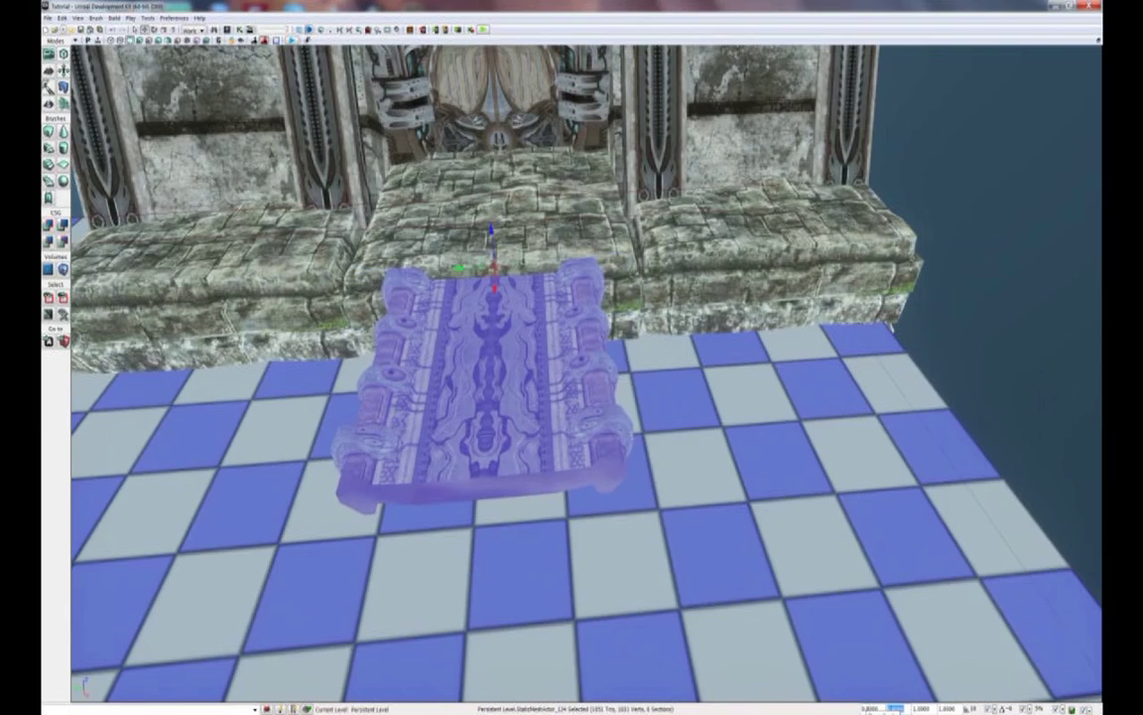
Duplicate the walkway outward from the platform so the two sections join end to end
right_click_drag(742, 566, 655, 601)
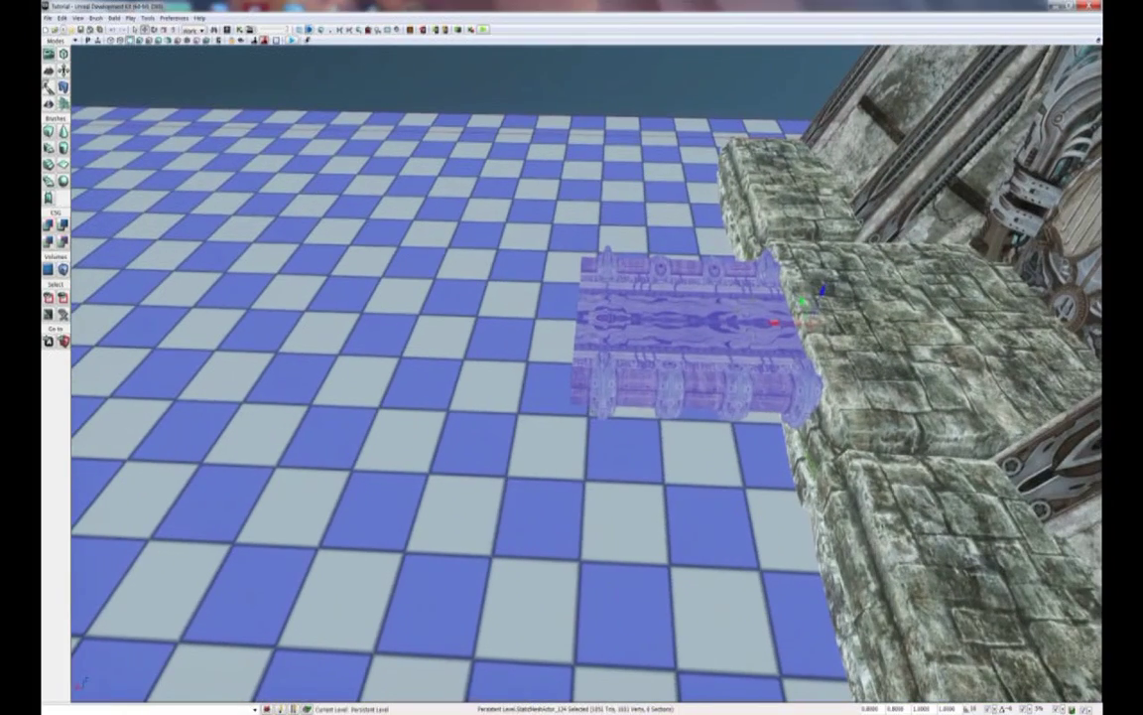
left_click_drag(781, 289, 544, 286, "alt")
right_click_drag(579, 380, 576, 343)
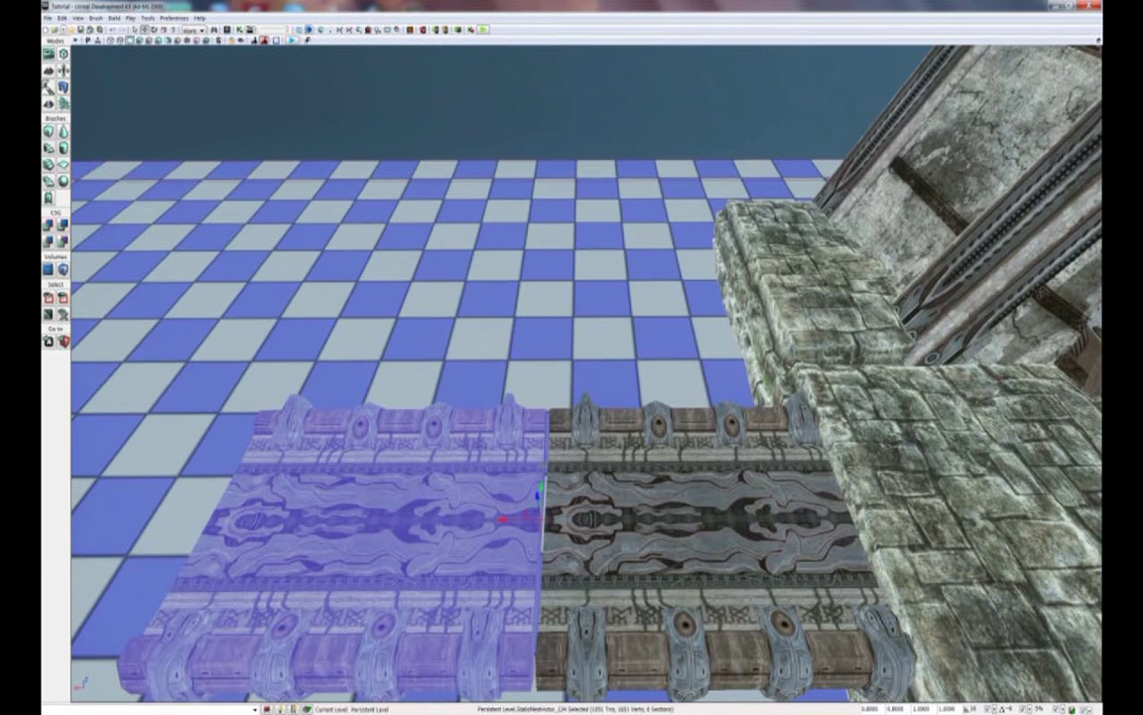
left_click_drag(595, 347, 602, 397)
left_click(591, 383)
right_click_drag(602, 397, 645, 422)
Select all stone blocks of the facade's platform and duplicate them to the outer end of the two walkway sections
left_click(380, 343)
left_click(399, 305, "ctrl")
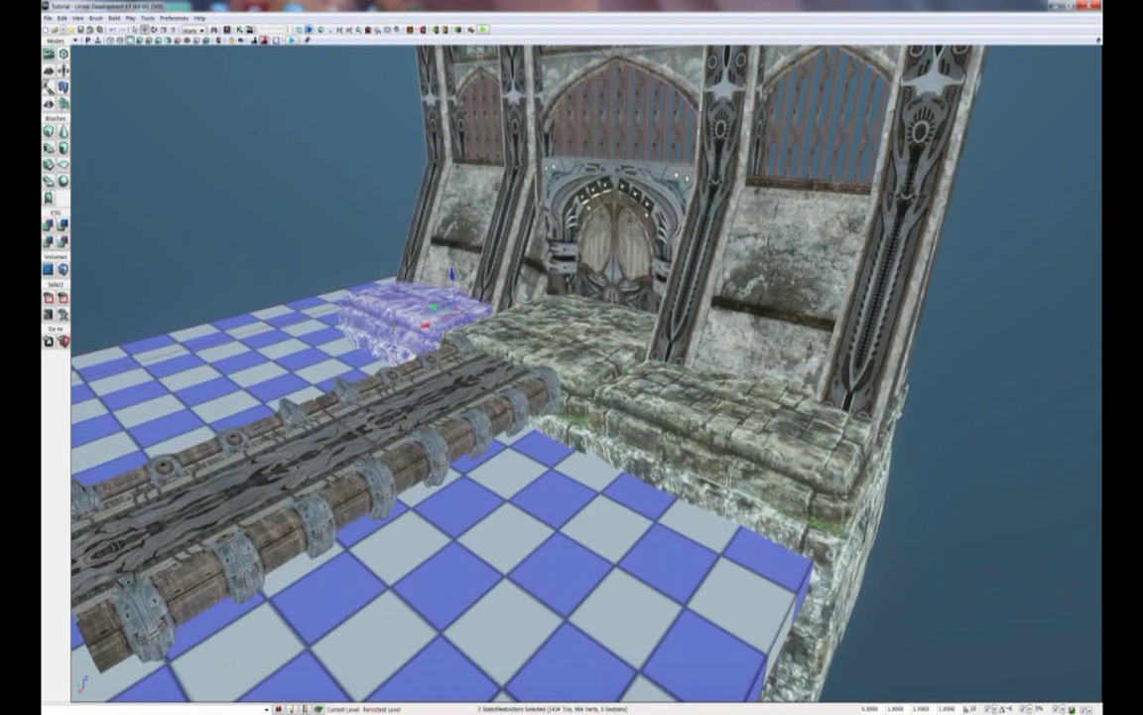
left_click(555, 330, "ctrl")
left_click(569, 434, "ctrl")
left_click(729, 425, "ctrl")
left_click(789, 518, "ctrl")
left_click_drag(789, 518, 633, 401)
left_click_drag(679, 544, 338, 533, "alt")
left_click_drag(459, 500, 381, 385)
Duplicate one walkway section to the outer side of the second platform and align it against the platform's edge
left_click(623, 355)
left_click_drag(608, 444, 301, 405)
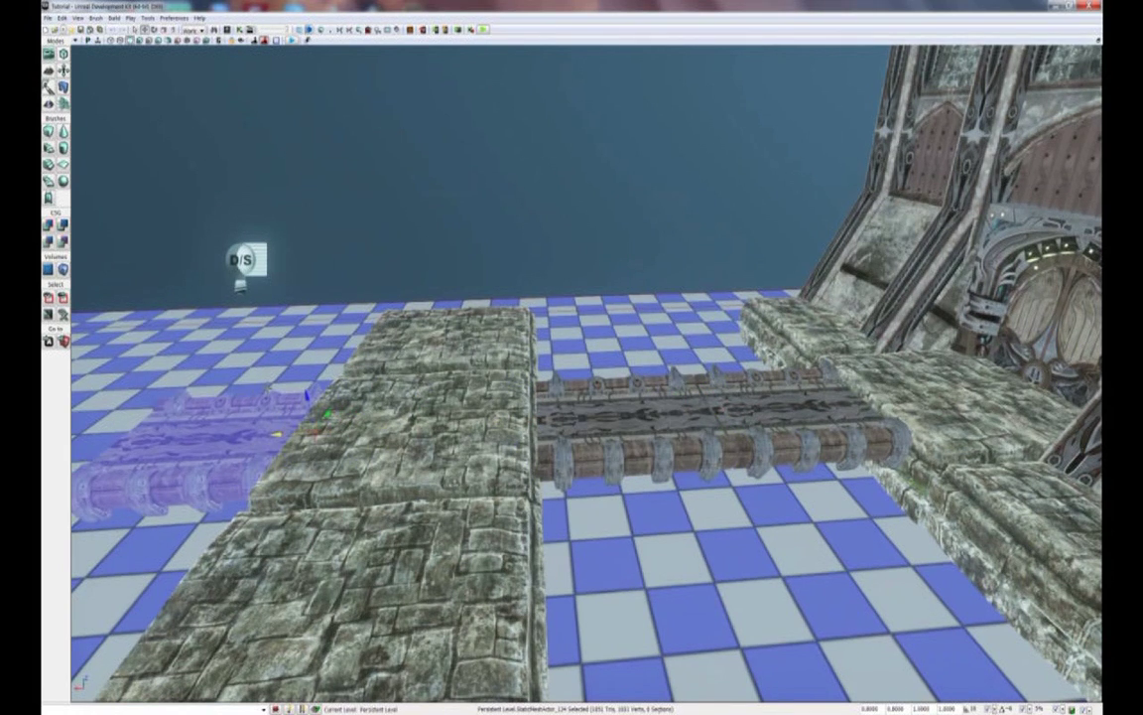
right_click_drag(266, 389, 615, 439)
mouse_move(639, 441)
left_mouse_down()
mouse_move(586, 441)
mouse_move(622, 441)
left_mouse_up()
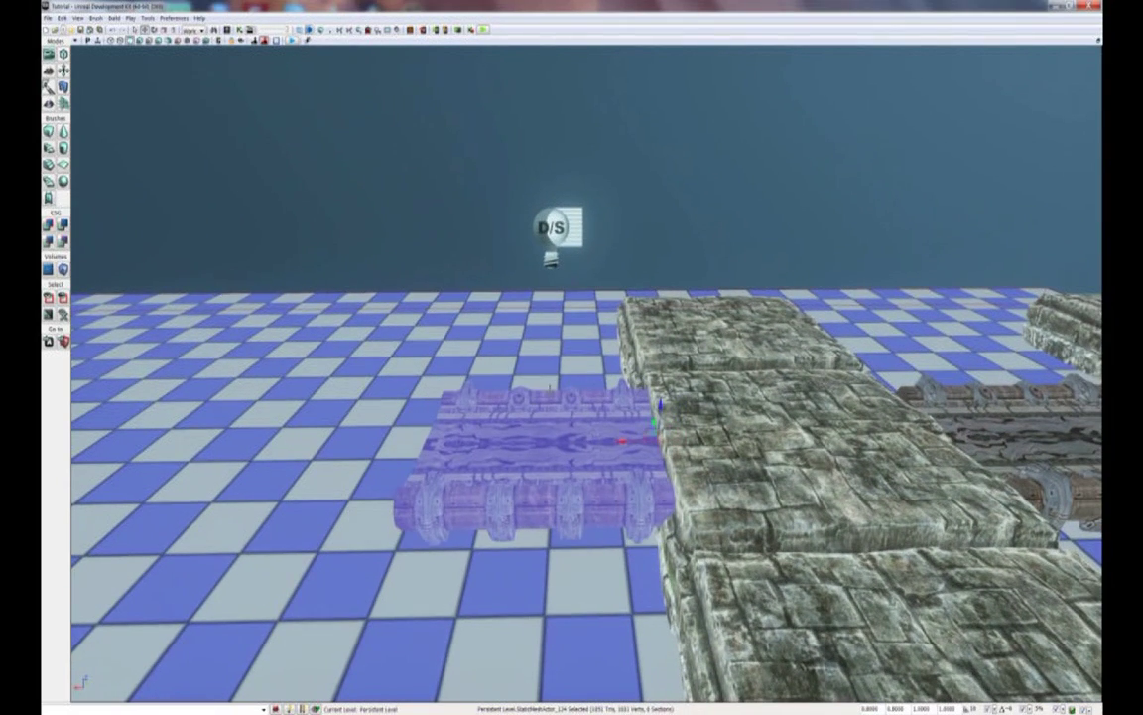
Lengthen the single walkway section beyond the second platform by setting its Y scale to 1.2
right_click_drag(641, 520, 566, 546)
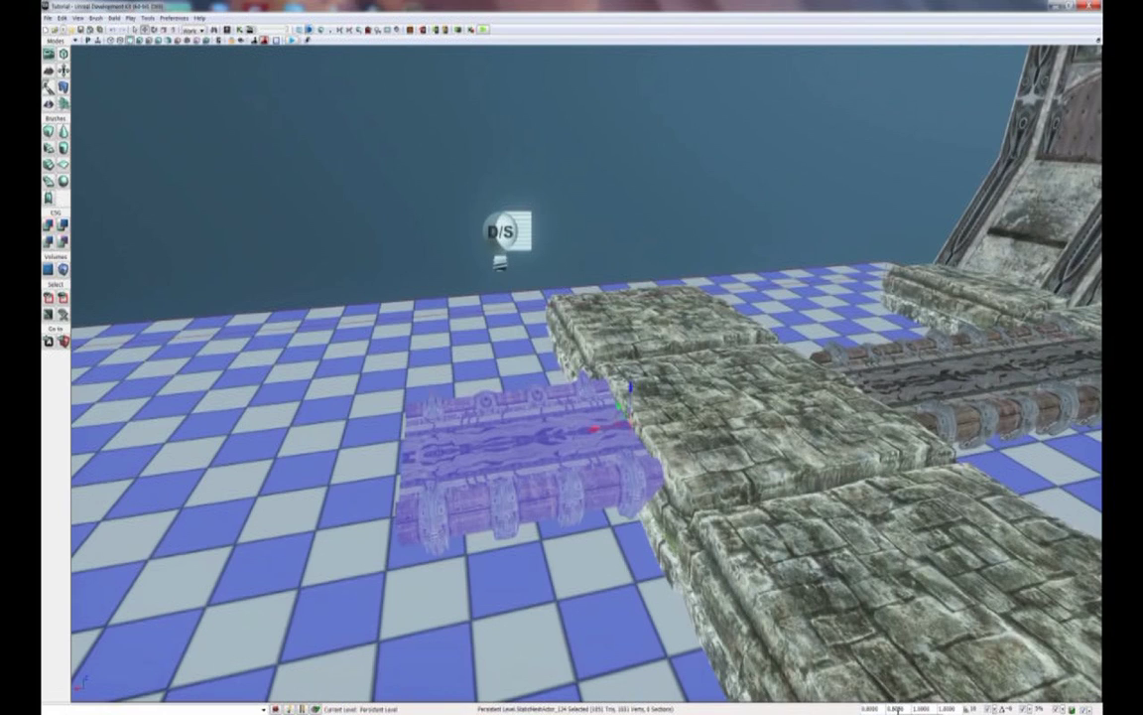
left_click_drag(930, 709, 902, 710)
type("1.2")
key("Return")
Select all stone blocks of the second platform and duplicate them to the outer end of the lengthened walkway section
left_click_drag(609, 353, 725, 462)
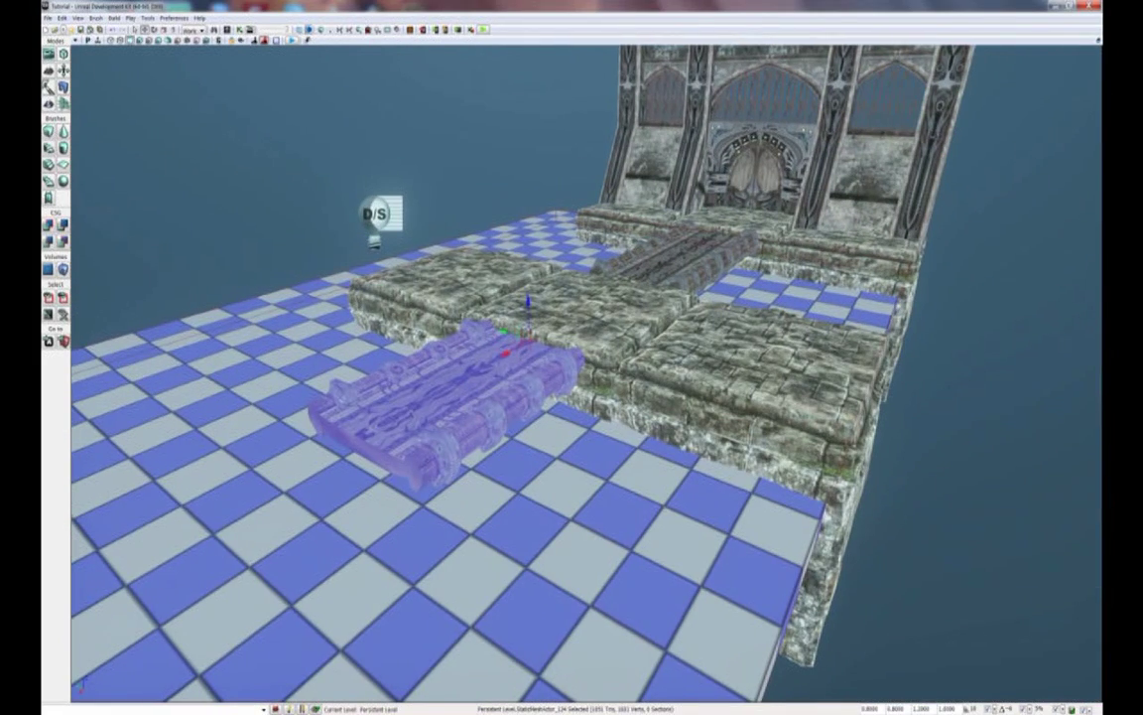
left_click(437, 281)
left_click(385, 317, "ctrl")
left_click(597, 326, "ctrl")
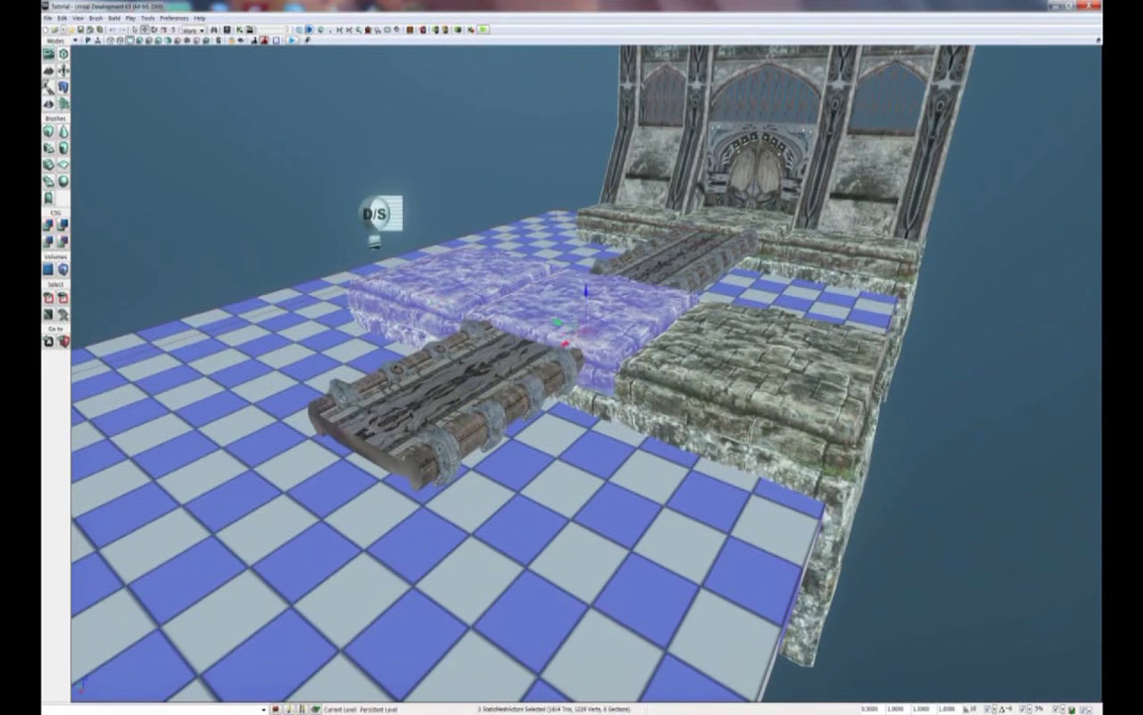
left_click(600, 401, "ctrl")
left_click(693, 390, "ctrl")
left_click(693, 443, "ctrl")
left_click_drag(694, 443, 665, 495)
left_click_drag(762, 549, 499, 496)
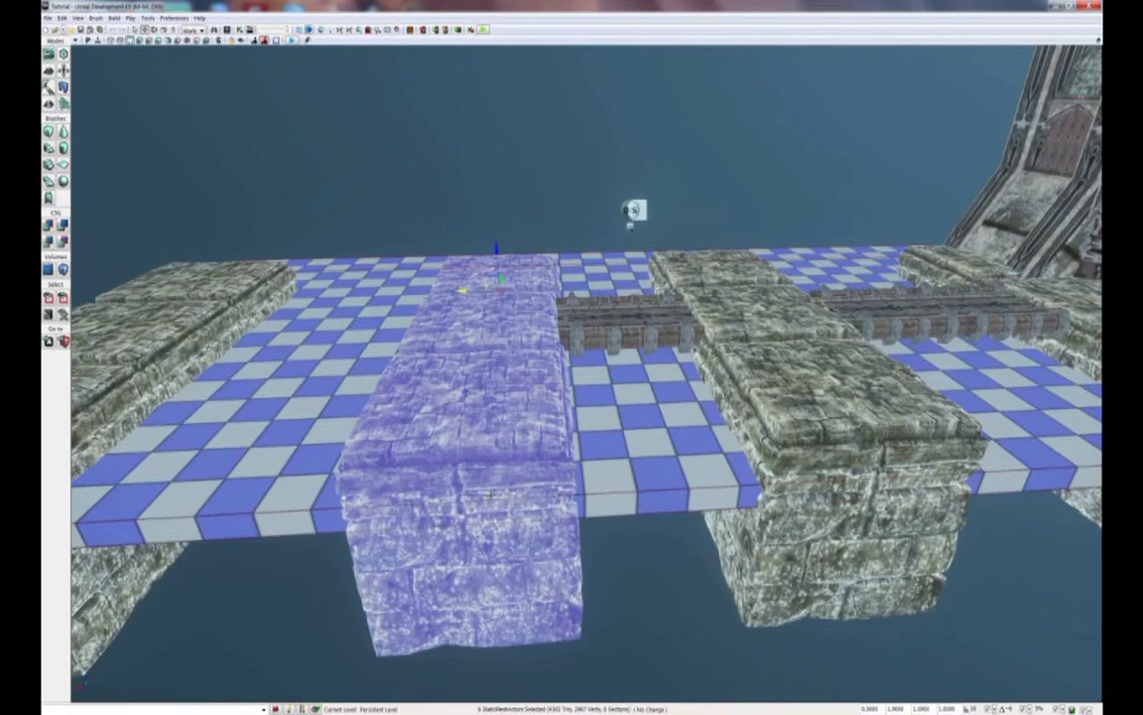
Duplicate the two joined walkway sections nearest the facade into the gap beyond the third platform
right_click_drag(587, 413, 685, 375)
left_click(684, 375)
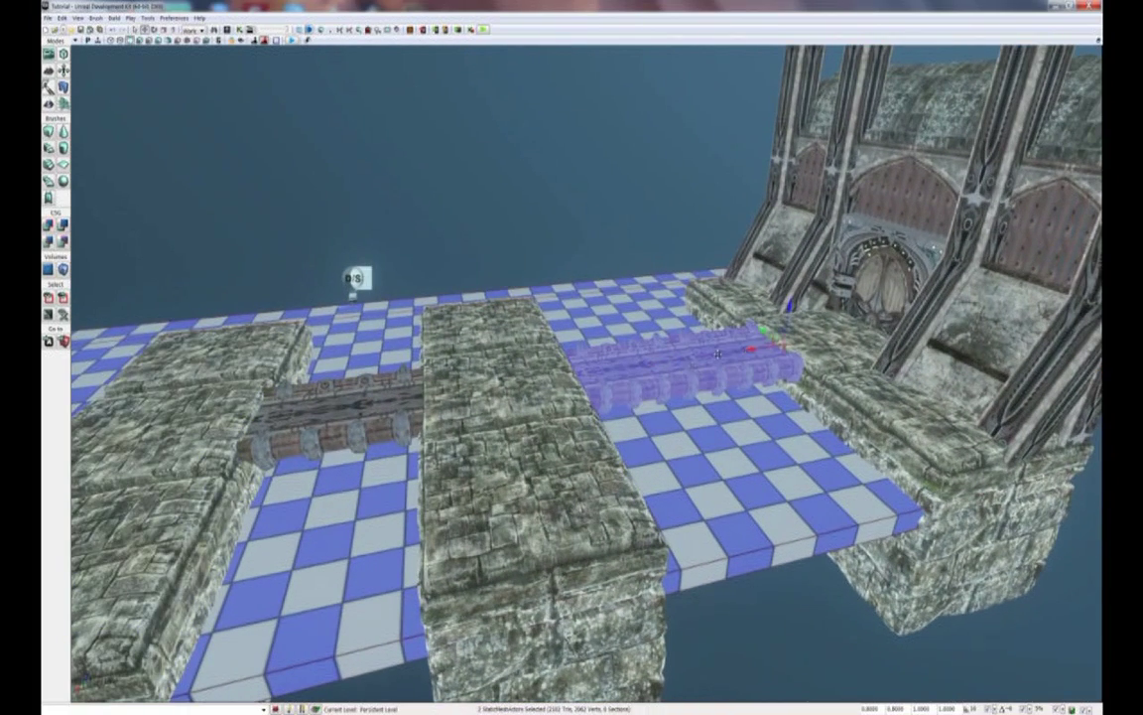
left_click(328, 412)
right_click_drag(561, 413, 519, 414)
left_click_drag(761, 385, 489, 392, "alt")
right_click_drag(503, 492, 533, 490)
left_click(504, 497)
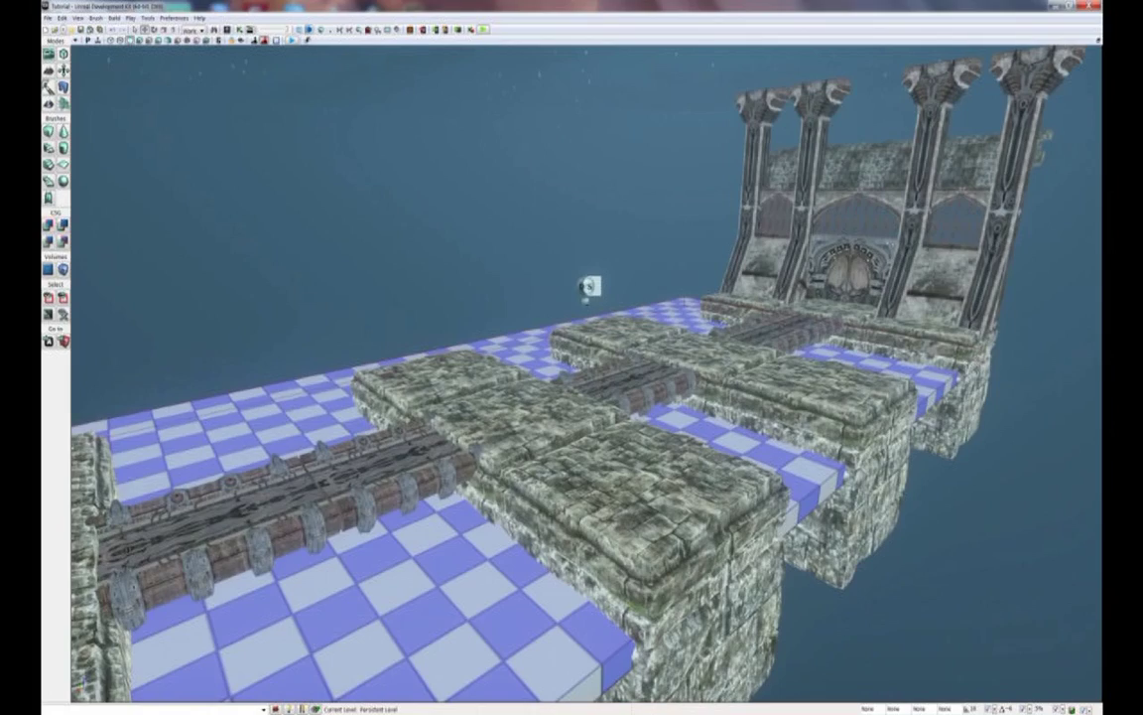
Select the facade's left-hand pillar bases, the panel between them, the small filler wall and the left door frame
right_click_drag(533, 490, 582, 494)
right_click_drag(638, 51, 72, 141)
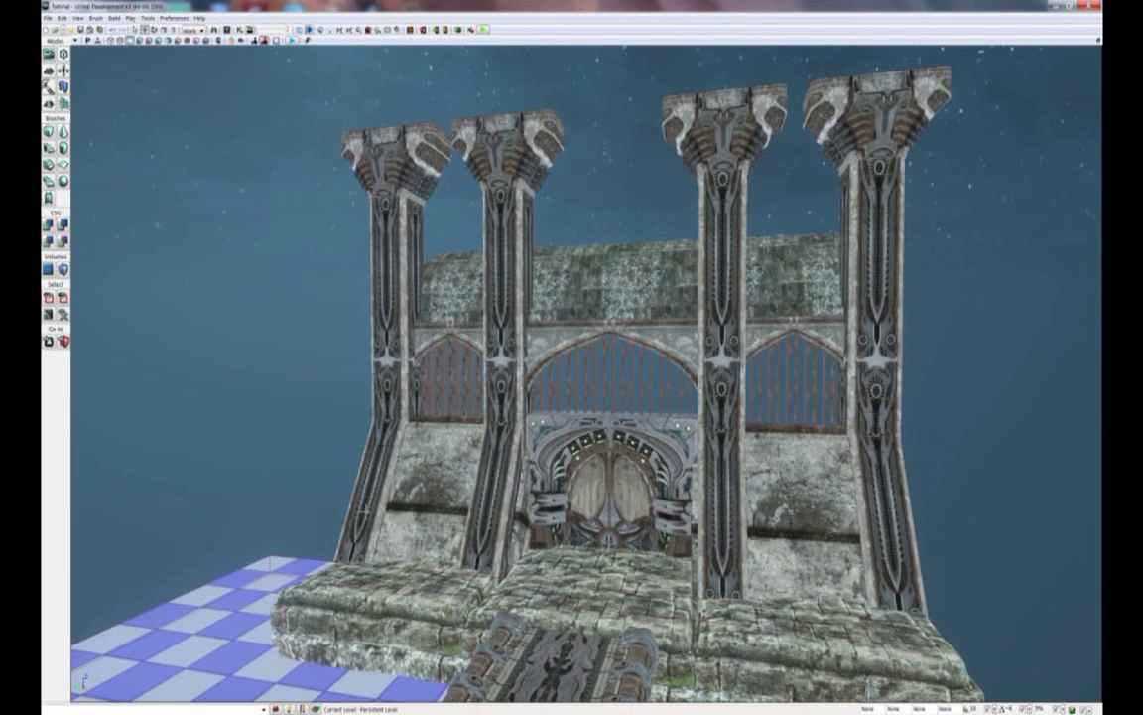
left_click(382, 455)
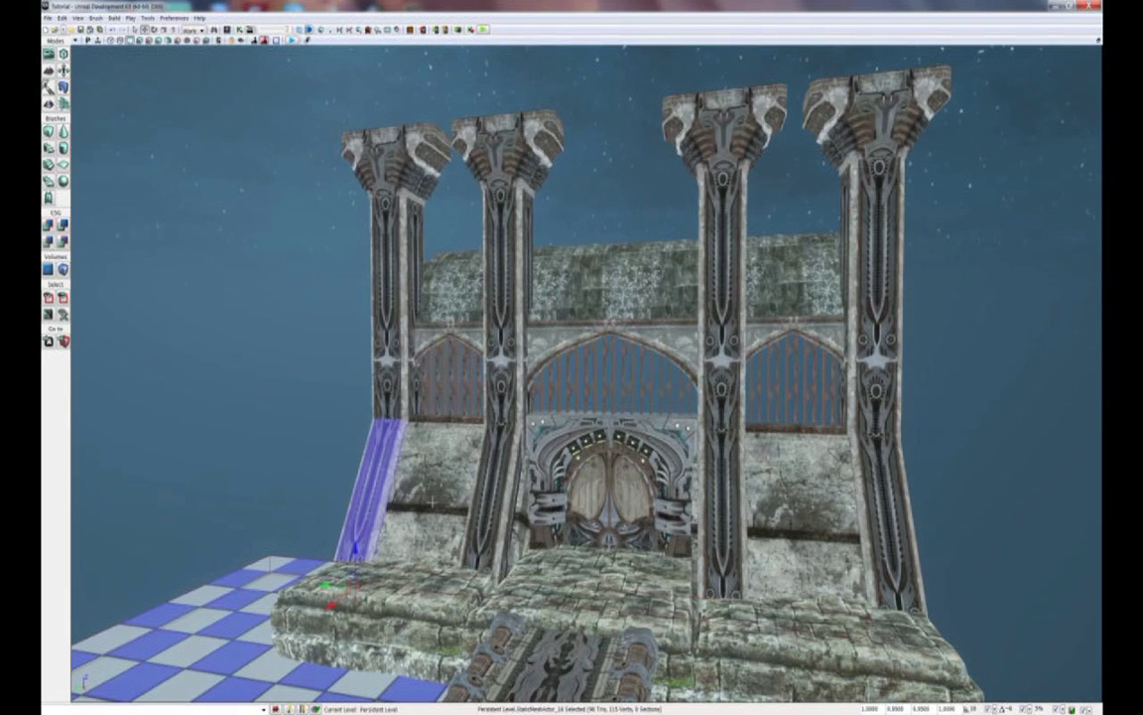
left_click(432, 502, "ctrl")
left_click(490, 505, "ctrl")
scroll(489, 504, "up", 5)
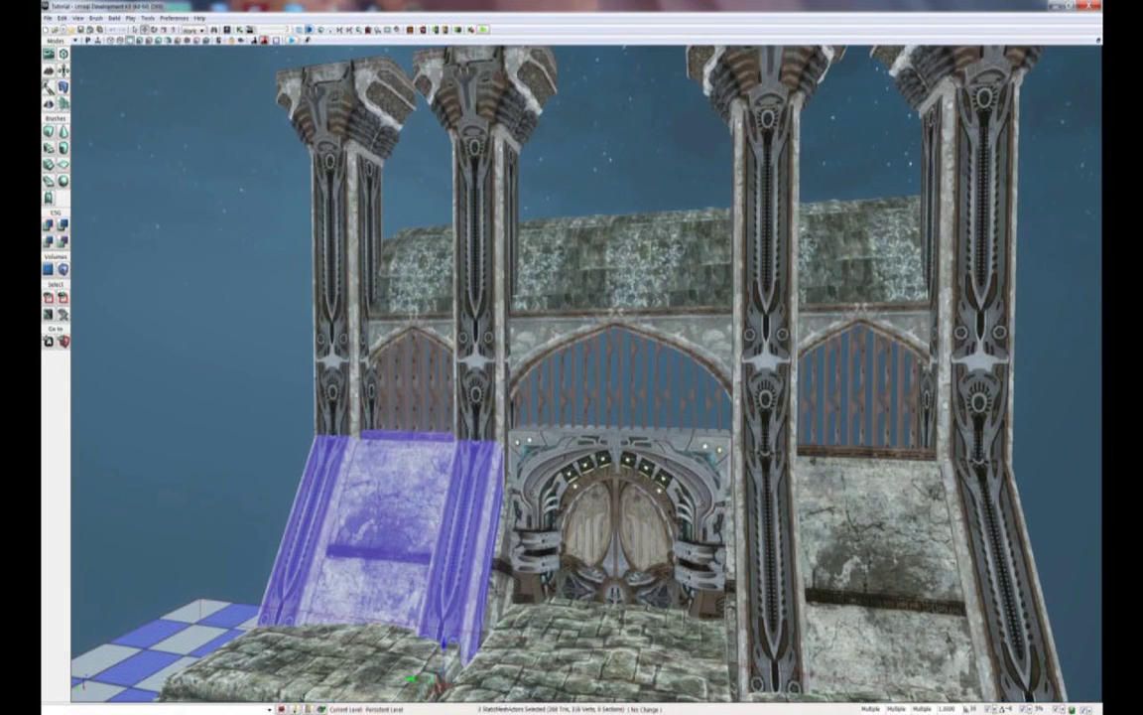
left_click(504, 544, "ctrl")
left_click(526, 516, "ctrl")
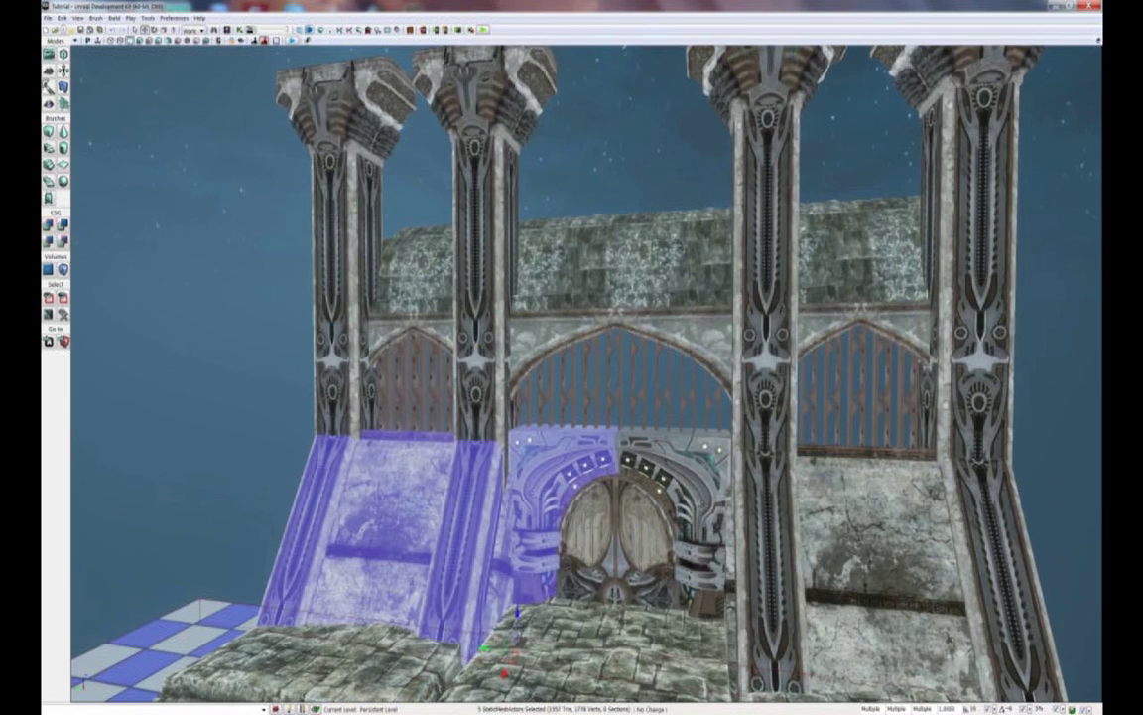
Add both door leaves, the right door frame, the right-hand pillar bases and their wall panel to the selection
left_click(592, 524, "ctrl")
left_click(642, 516, "ctrl")
left_click(685, 472, "ctrl")
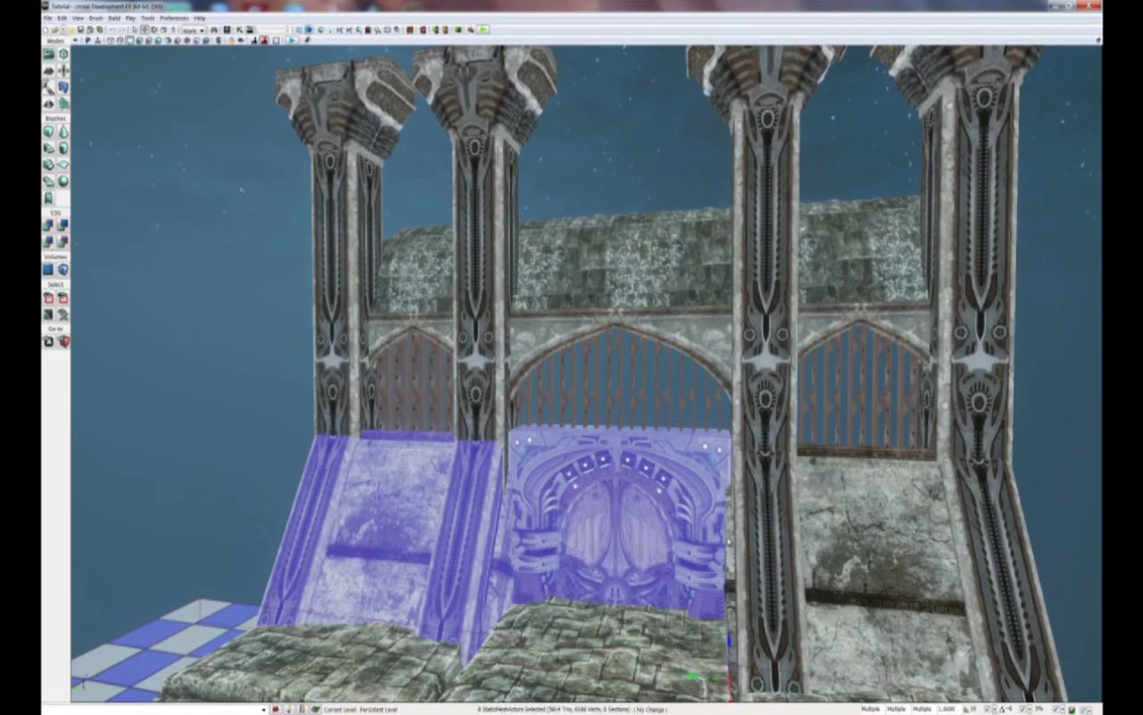
left_click(760, 484, "ctrl")
left_click(905, 474, "ctrl")
left_click(977, 452, "ctrl")
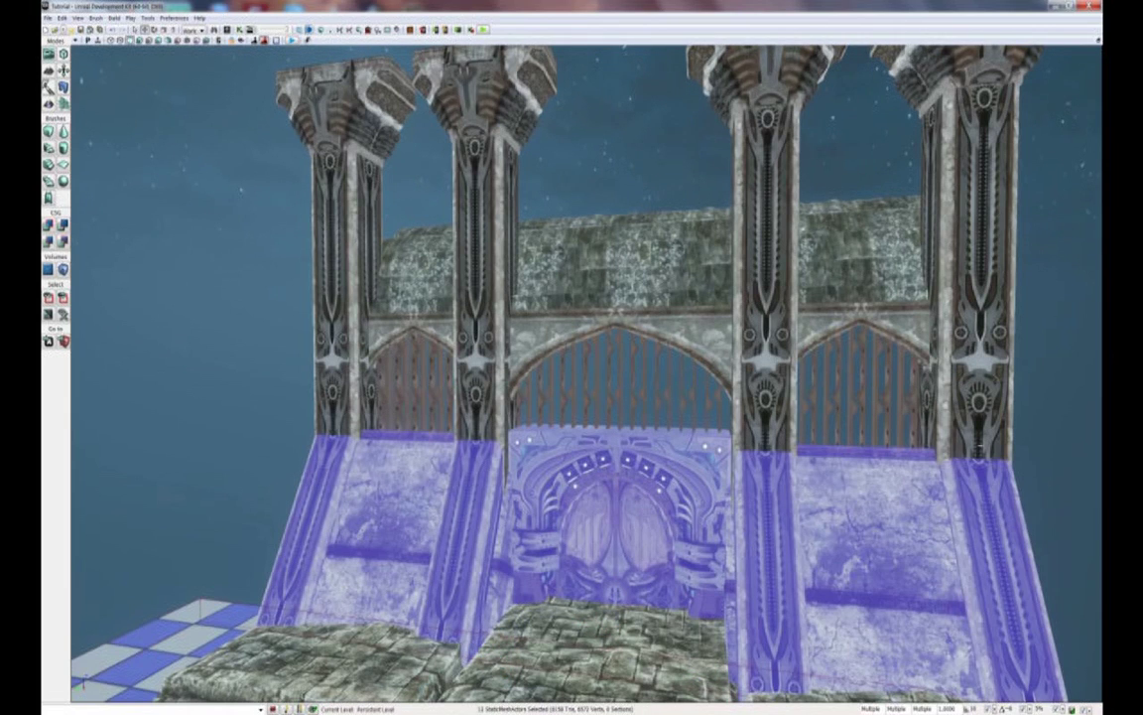
Add the upper shafts and capitals of the two right-hand pillars to the selection
left_click(979, 430, "ctrl")
left_click(982, 325, "ctrl")
right_click_drag(948, 316, 955, 198)
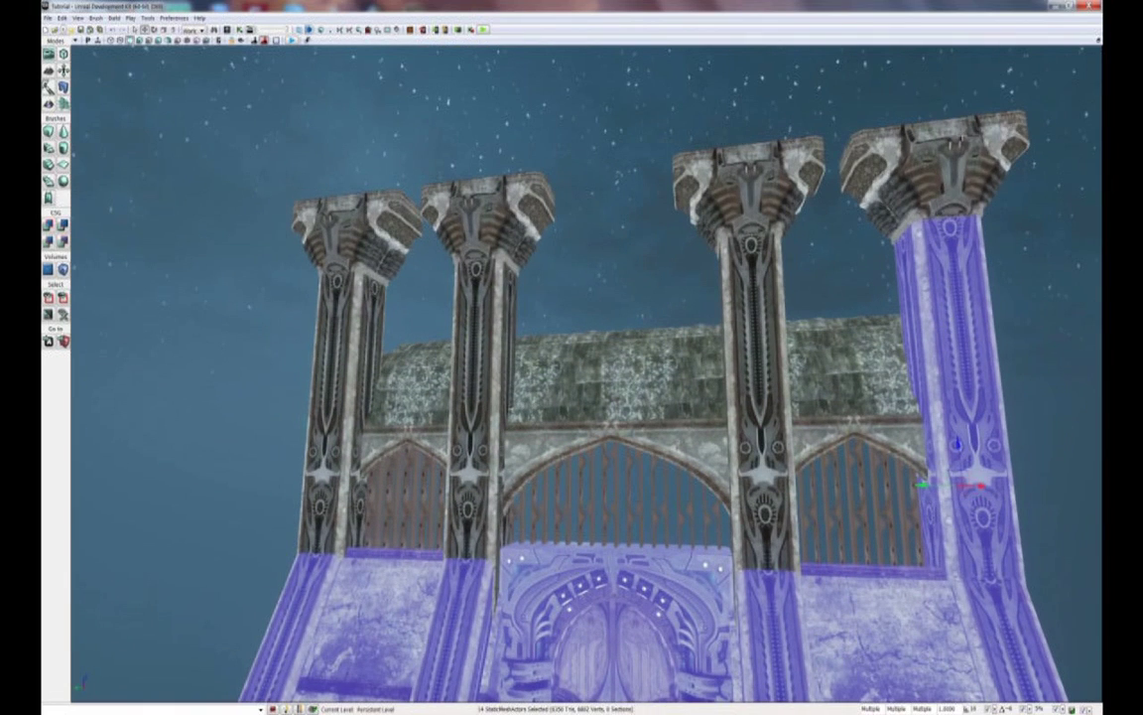
left_click(959, 141, "ctrl")
left_click(772, 180, "ctrl")
left_click(760, 298, "ctrl")
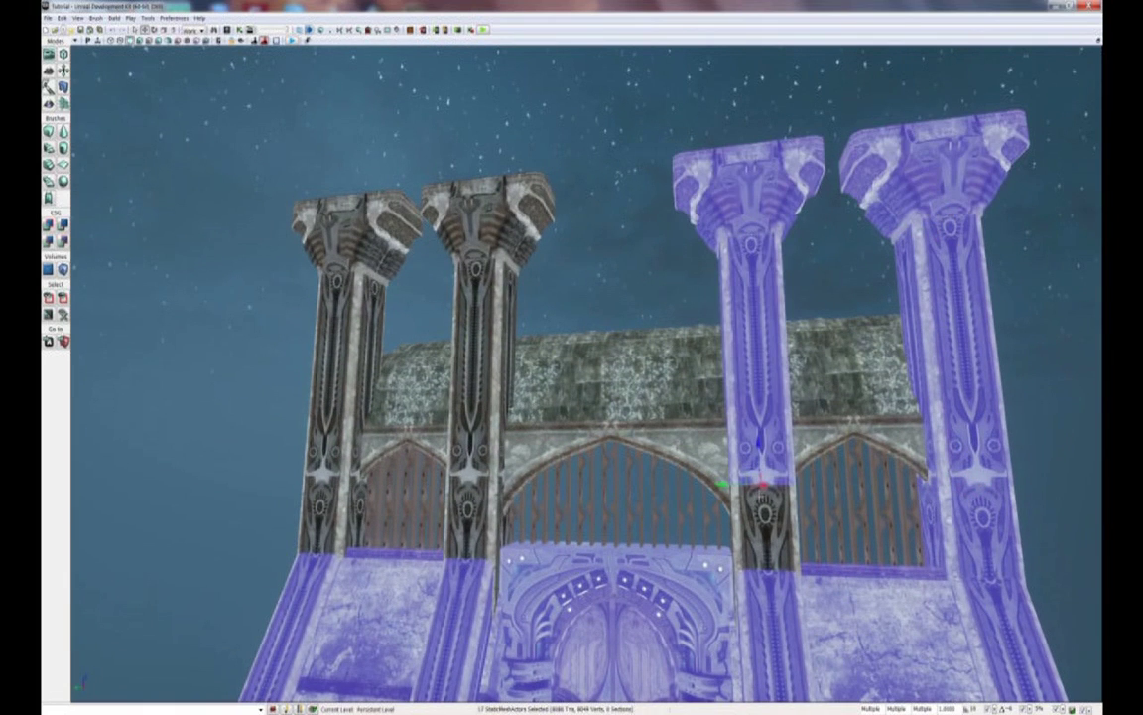
left_click(765, 516, "ctrl")
Add the upper shafts and capitals of the two left-hand pillars to the selection
left_click(321, 219, "ctrl")
left_click(297, 417, "ctrl")
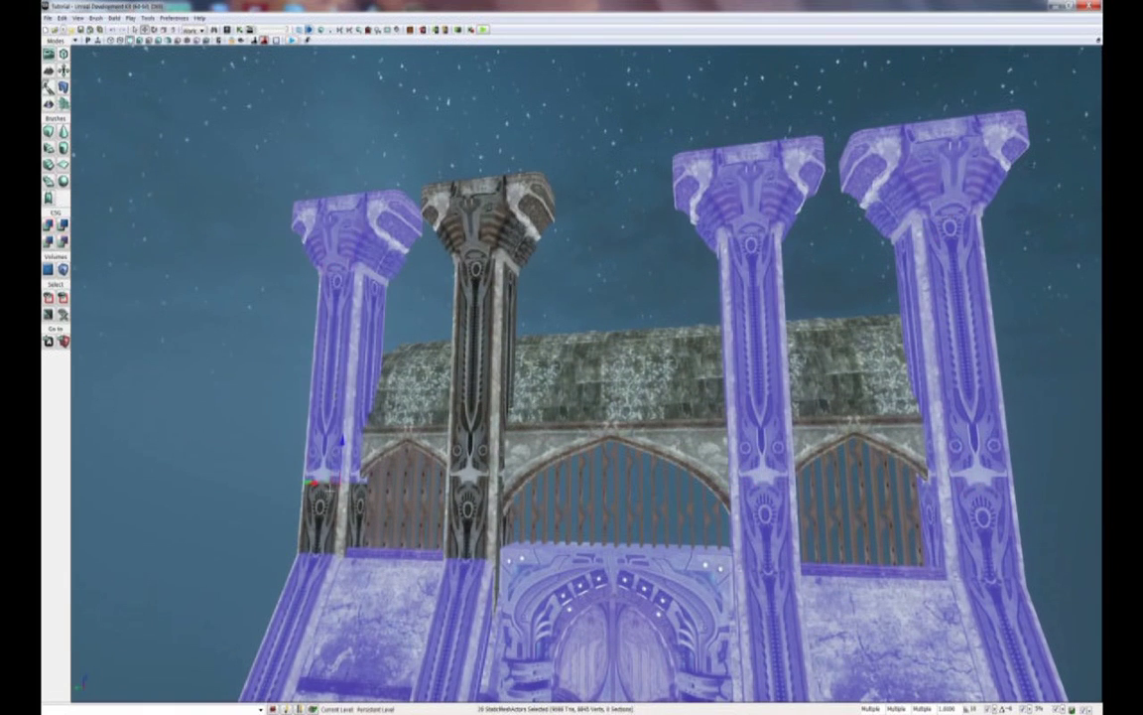
left_click(294, 461, "ctrl")
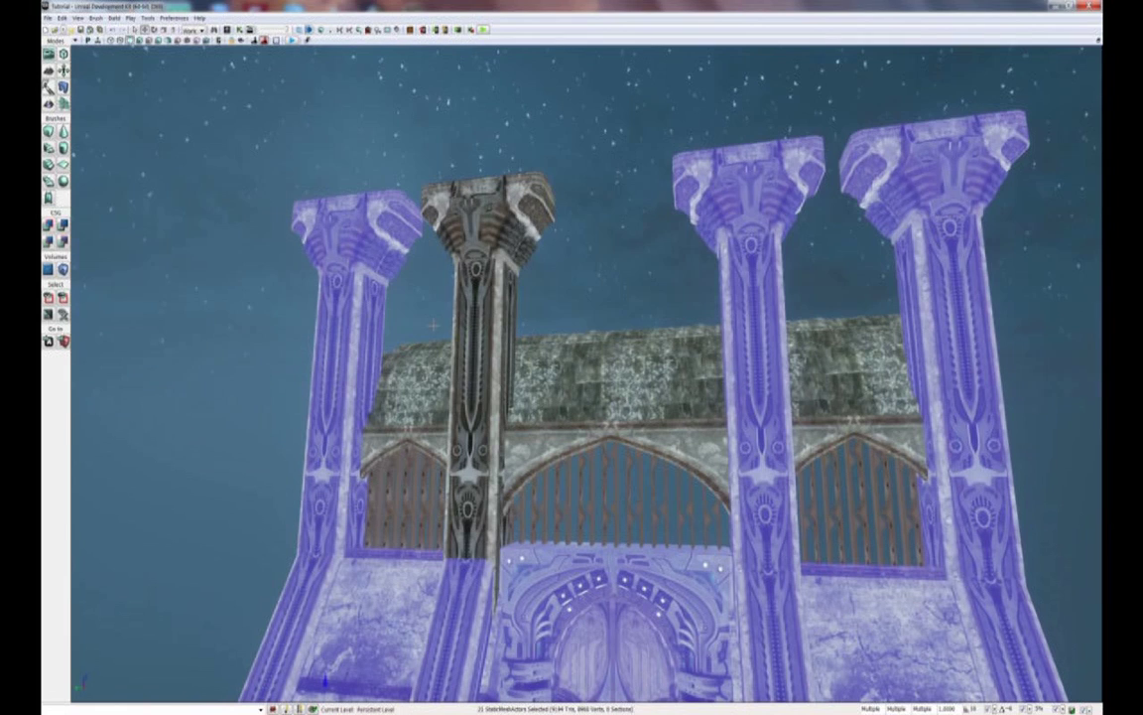
left_click(484, 307, "ctrl")
left_click(484, 228, "ctrl")
left_click(468, 518, "ctrl")
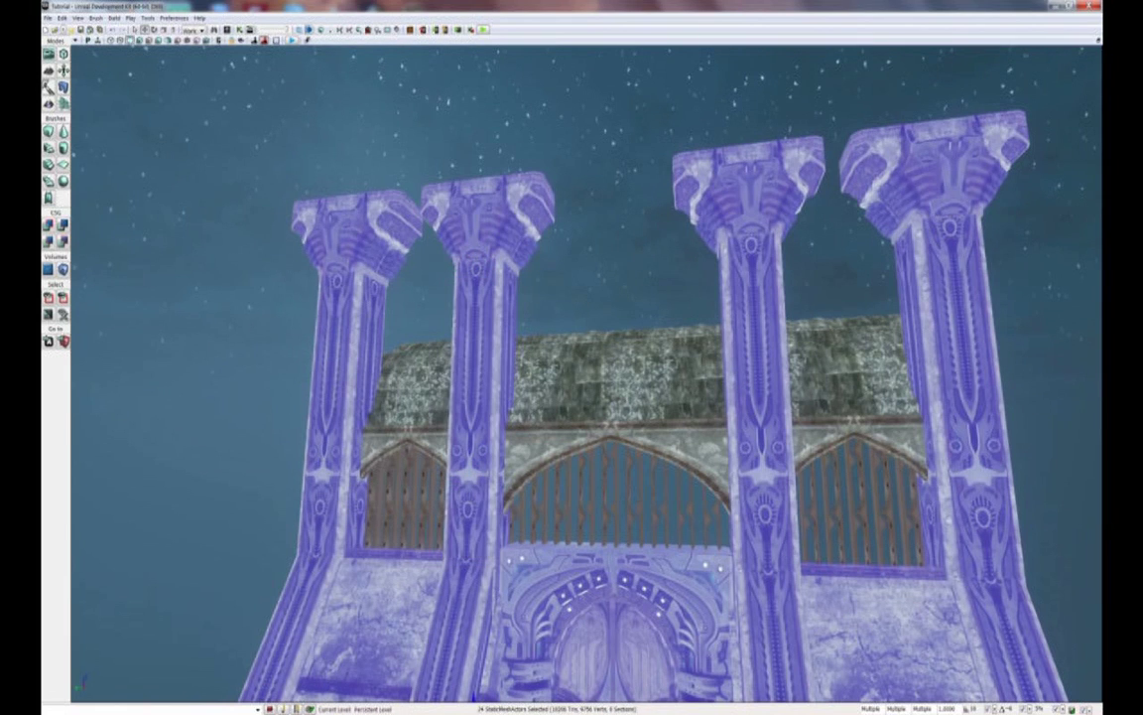
Add all the stone roof sections between and behind the facade's pillars to the selection
left_click(415, 389, "ctrl")
left_click(632, 382, "ctrl")
left_click(505, 362, "ctrl")
left_click(504, 362, "ctrl")
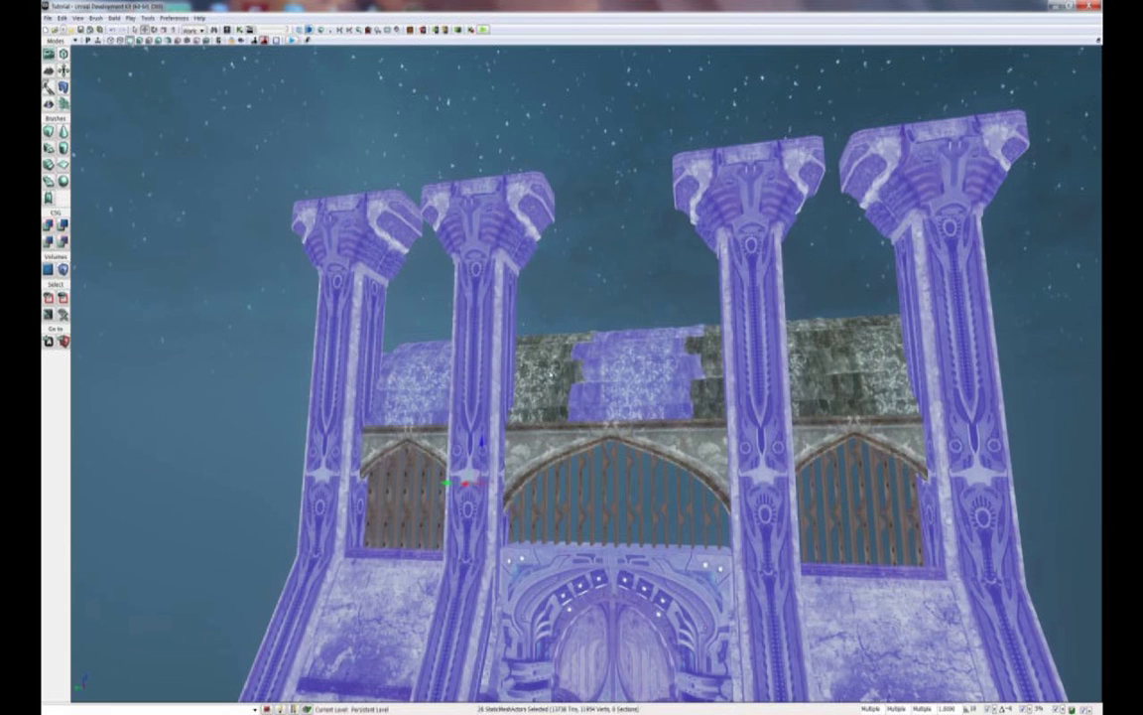
left_click(542, 377, "ctrl")
left_click(707, 377, "ctrl")
left_click(853, 367, "ctrl")
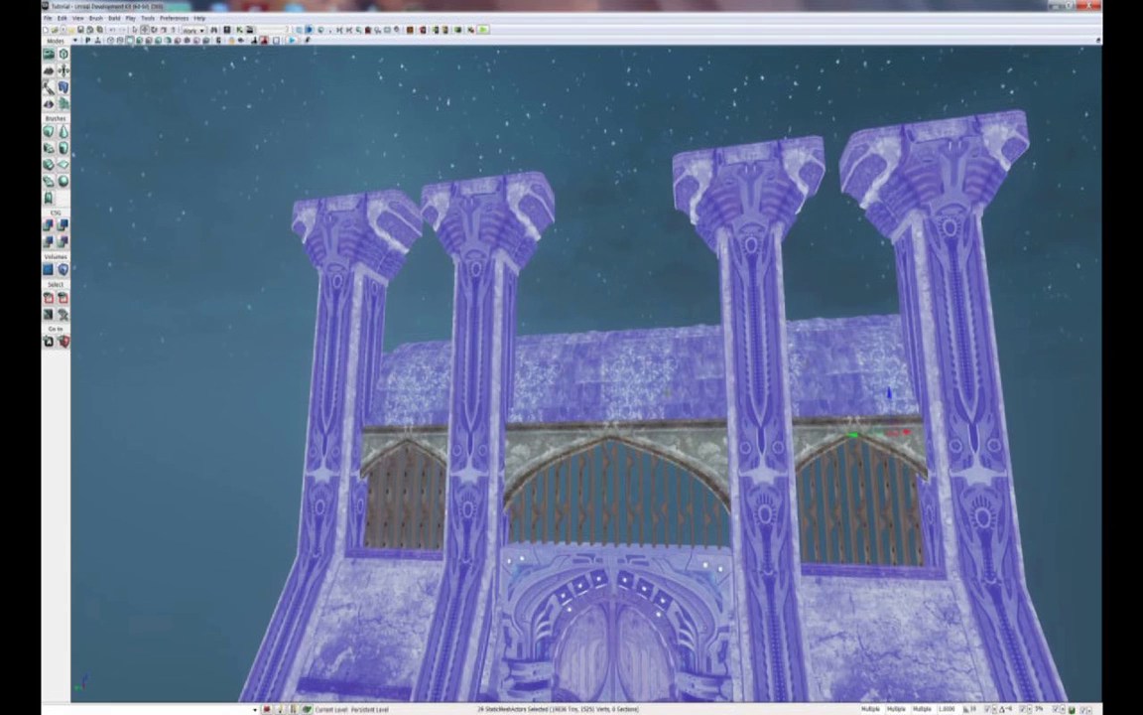
Add the three stone arches and the barred gates inside them to the selection
left_click(425, 440, "ctrl")
left_click(541, 442, "ctrl")
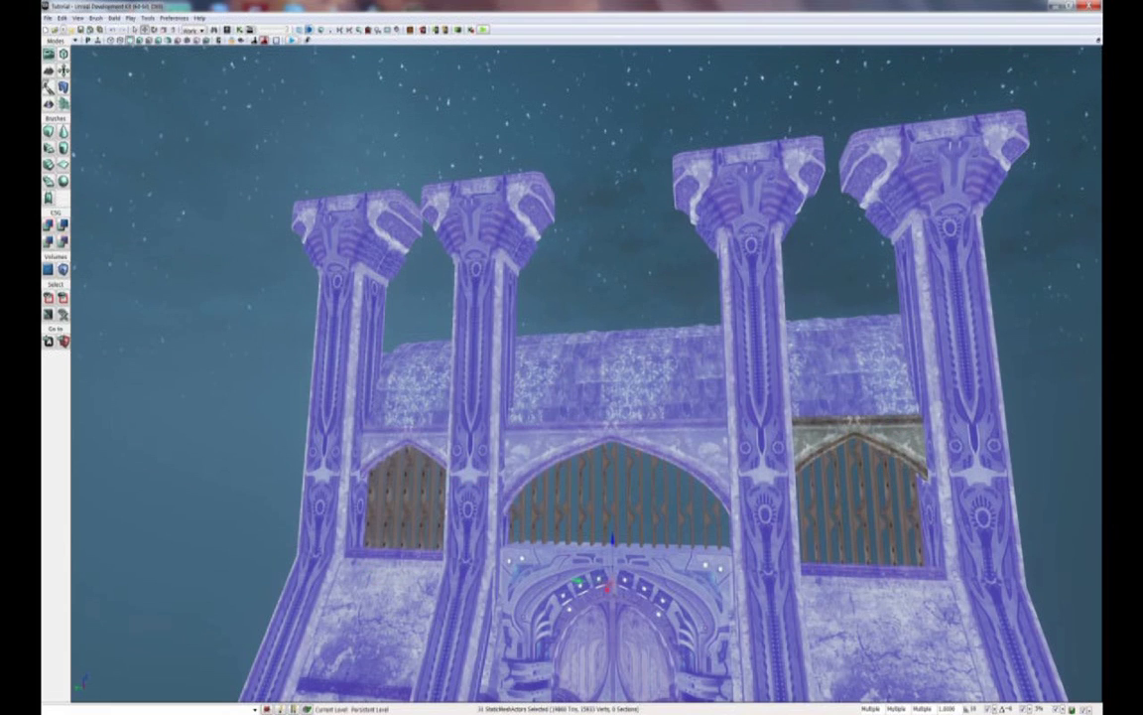
left_click(859, 442, "ctrl")
left_click(405, 497, "ctrl")
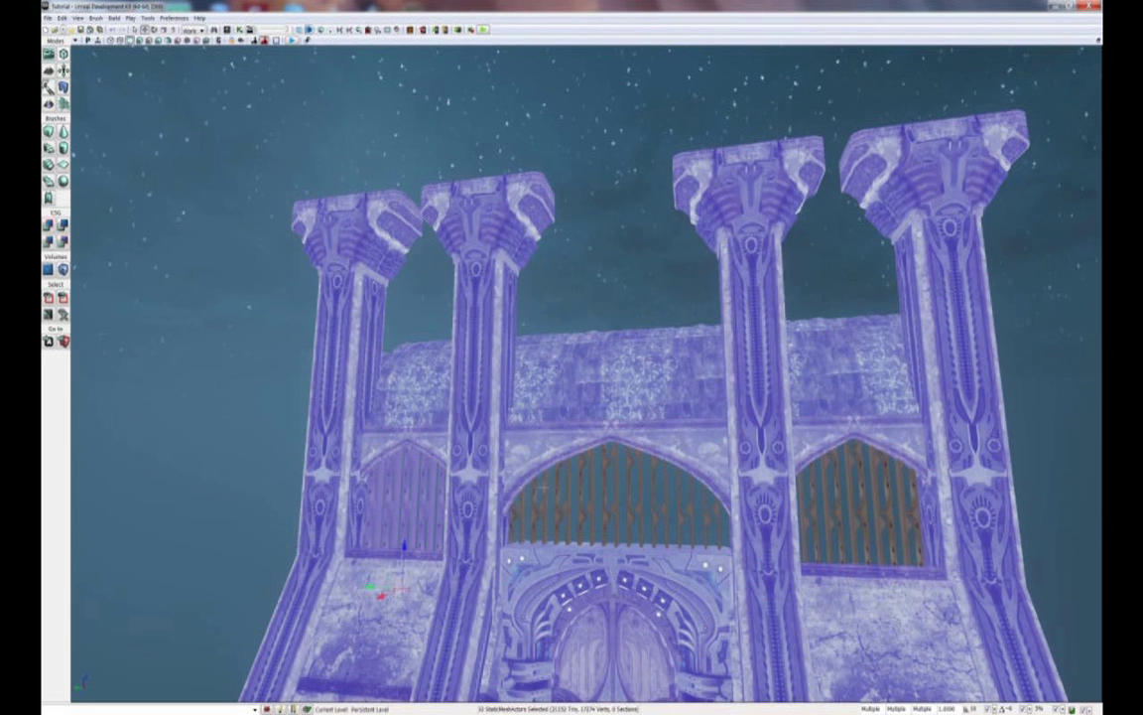
left_click(571, 417, "ctrl")
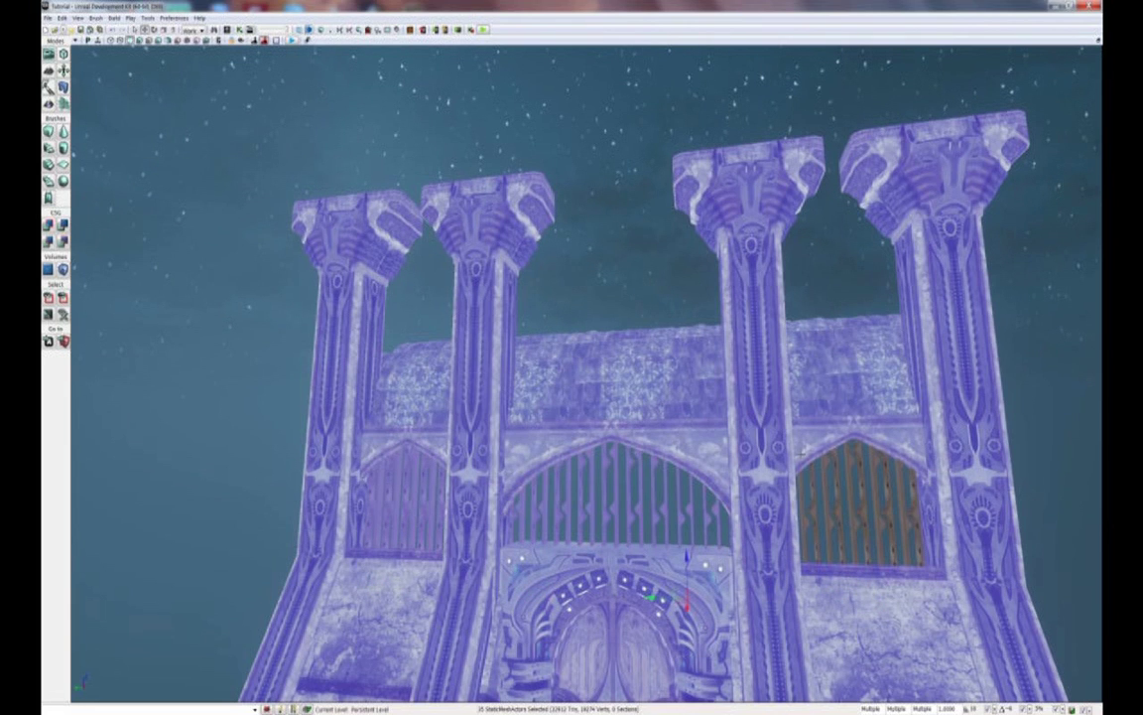
left_click(835, 455, "ctrl")
Duplicate the selected facade out in front of the original and mirror the copy on the X axis
right_click_drag(723, 460, 725, 635)
right_click_drag(614, 551, 962, 550)
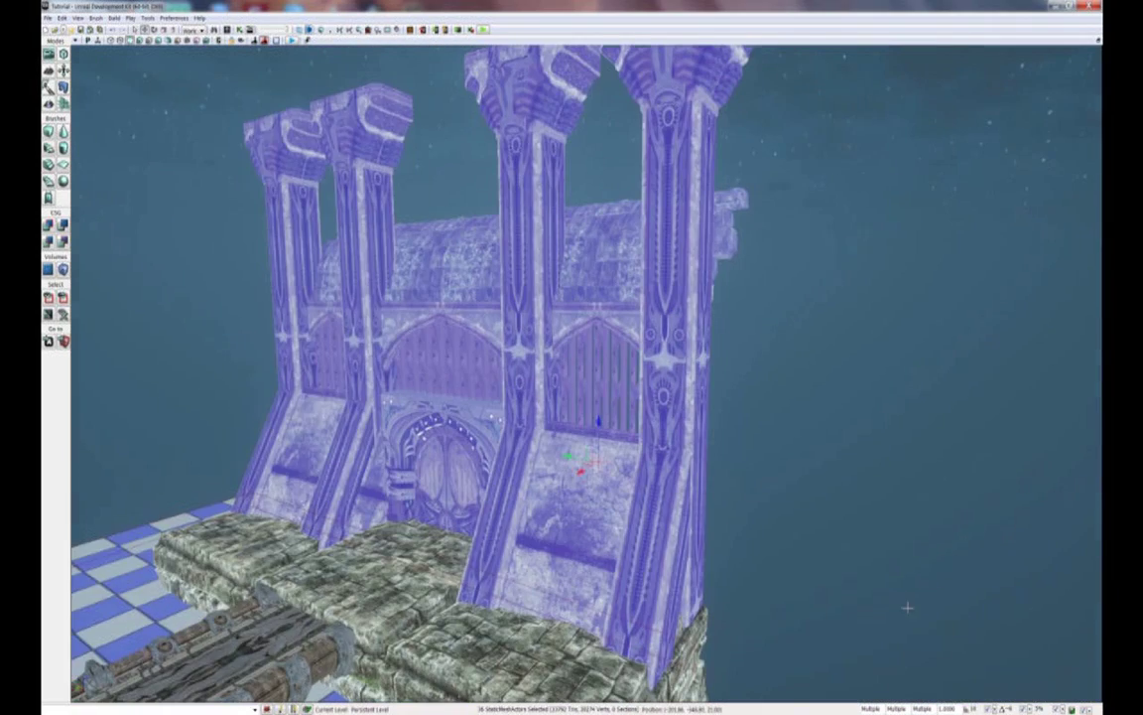
right_click_drag(907, 608, 794, 595)
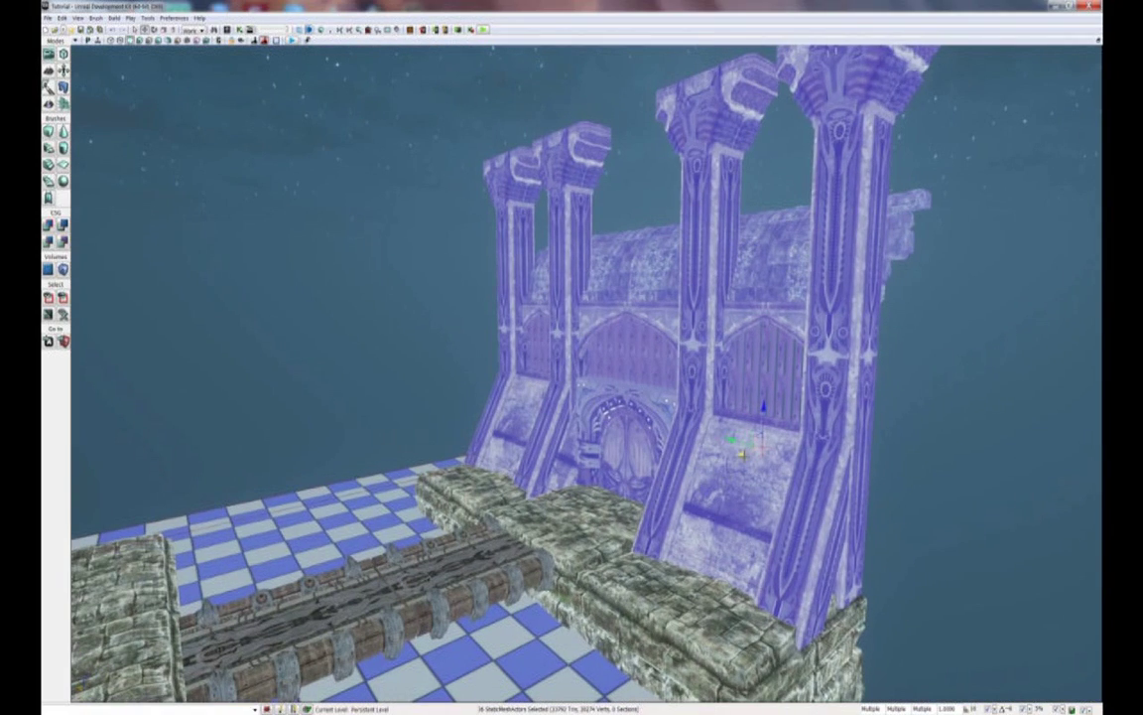
left_click_drag(742, 453, 601, 614, "alt")
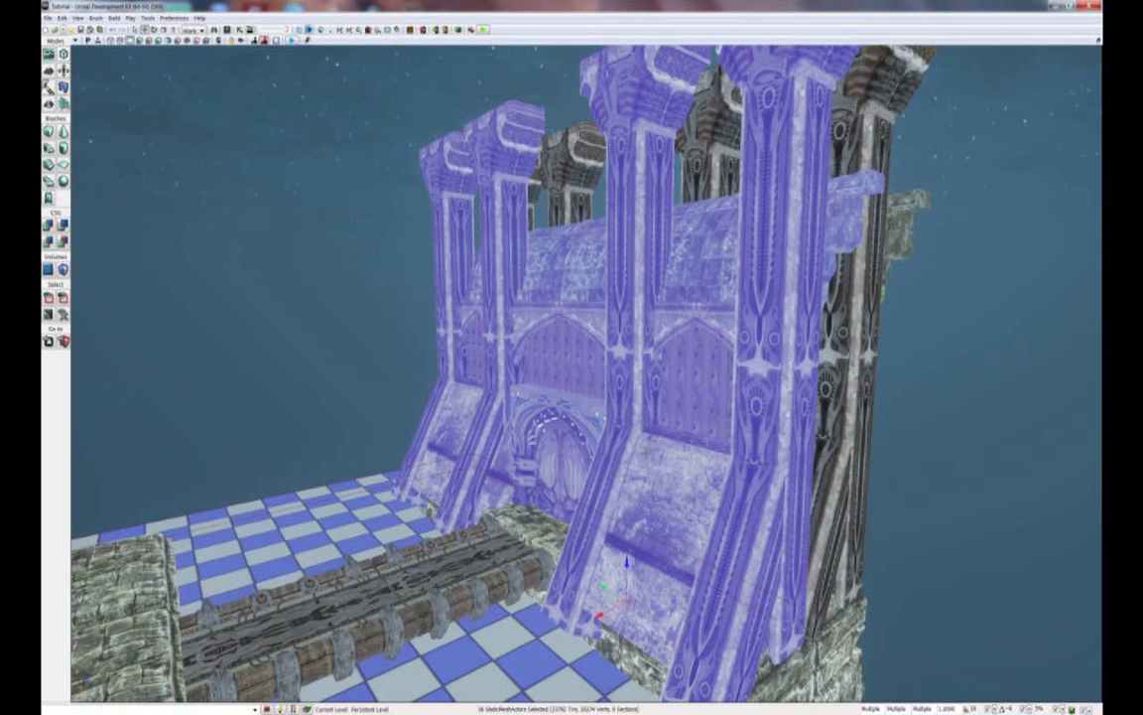
right_click(651, 455)
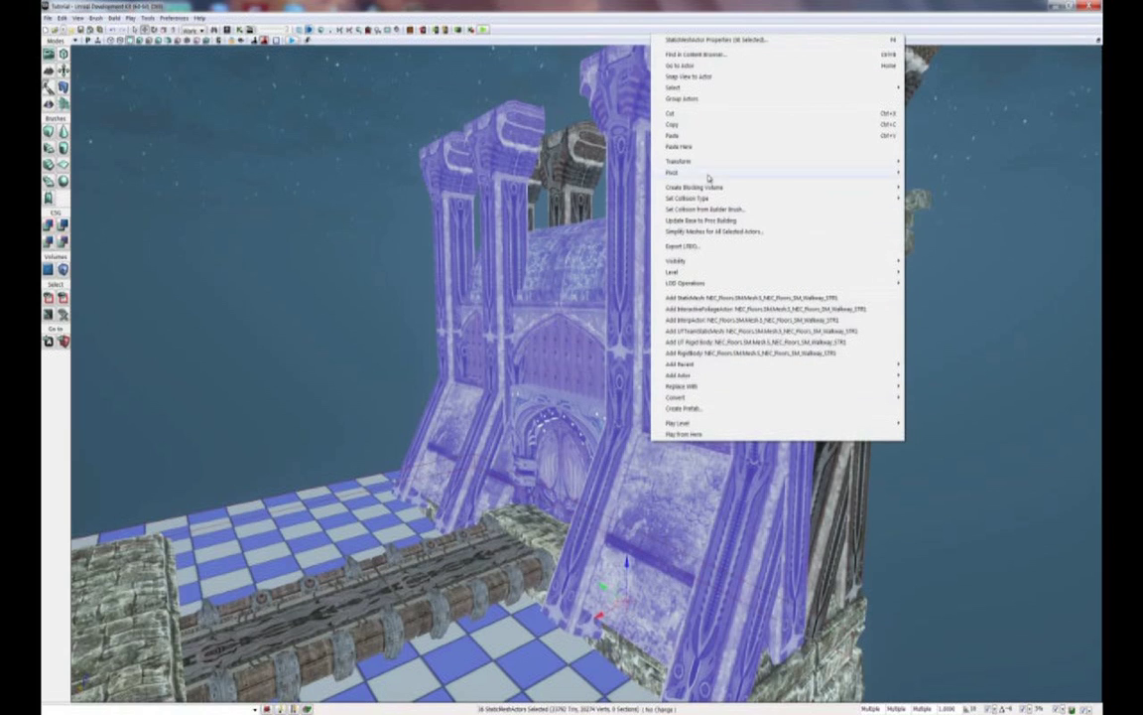
mouse_move(704, 166)
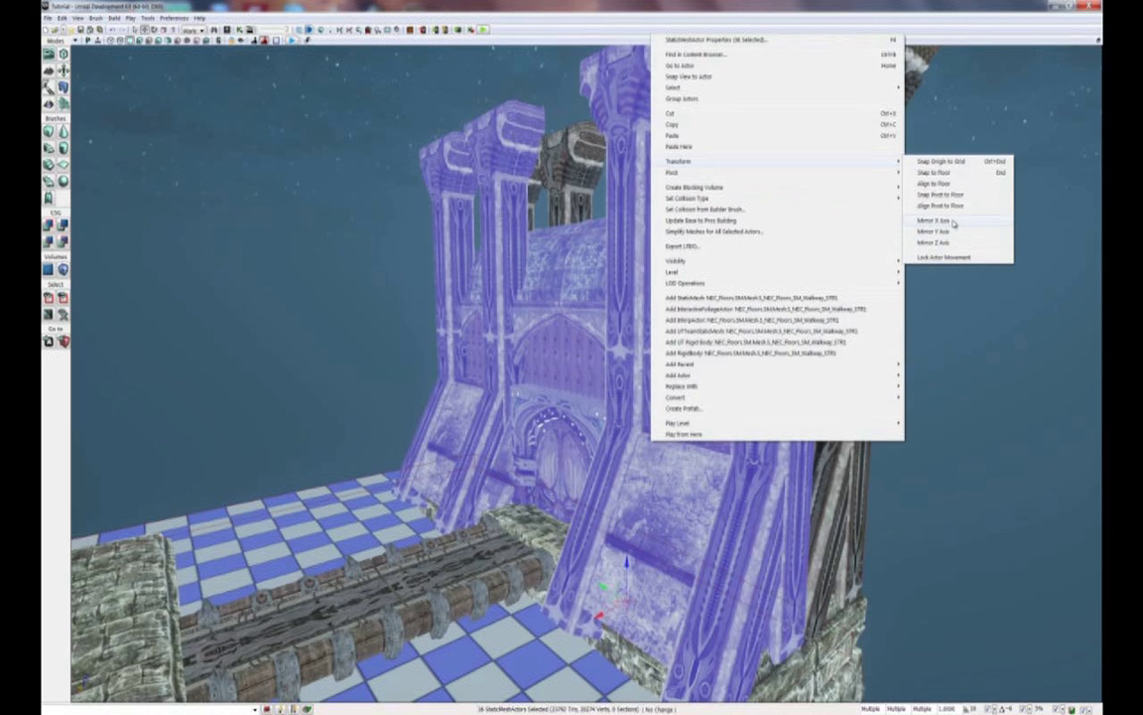
left_click(954, 223)
Move the mirrored facade along the walkways onto the platform at the opposite end, facing the original, and clear the selection
right_click_drag(685, 425, 222, 418)
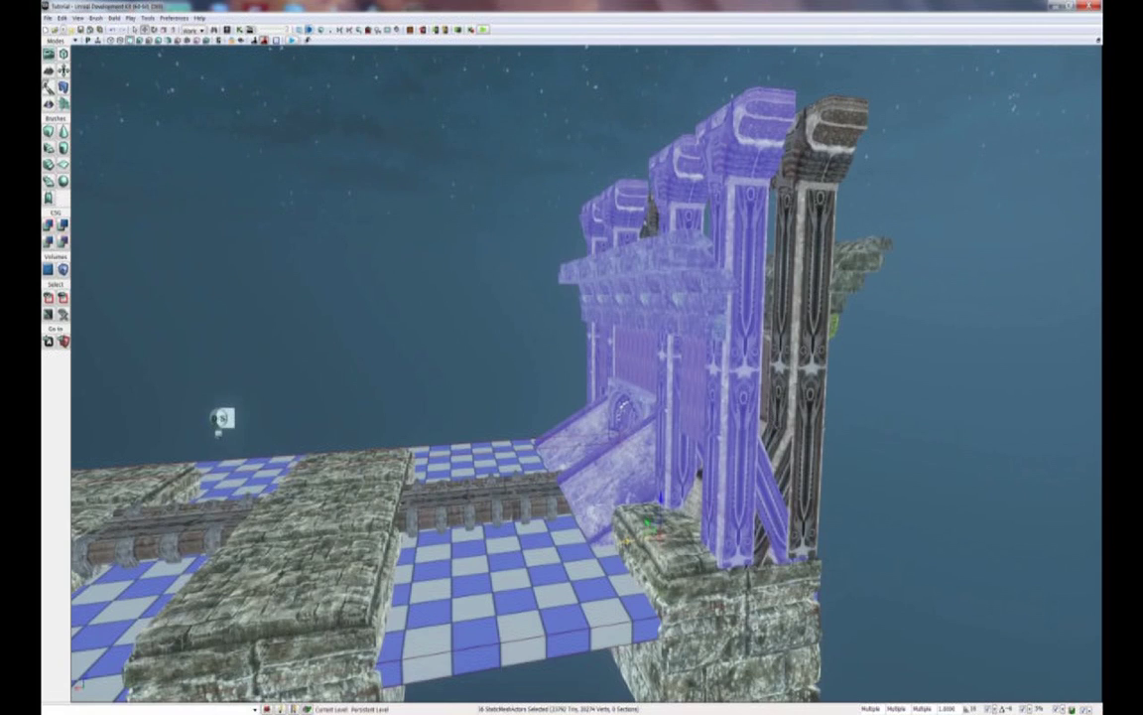
left_click_drag(625, 543, 286, 591)
right_click_drag(286, 591, 146, 602)
left_click_drag(856, 530, 468, 397)
right_click_drag(468, 397, 655, 395)
right_click_drag(793, 393, 572, 435)
left_click_drag(498, 463, 364, 466)
right_click_drag(467, 477, 775, 445)
left_click(557, 498)
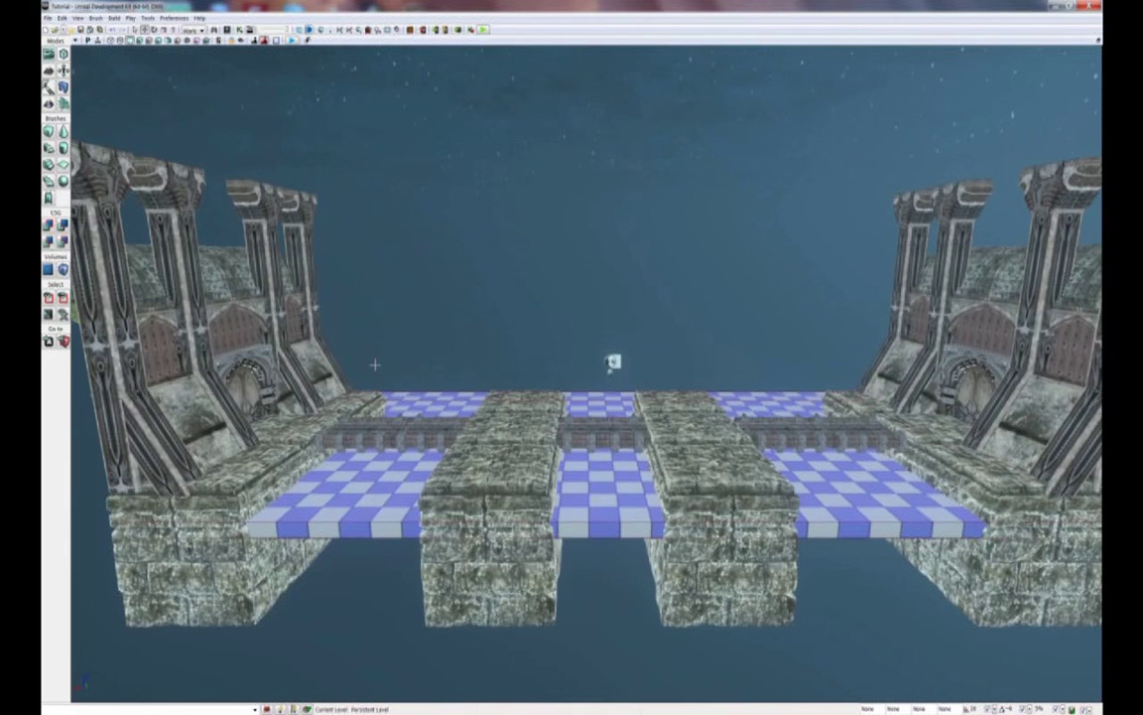